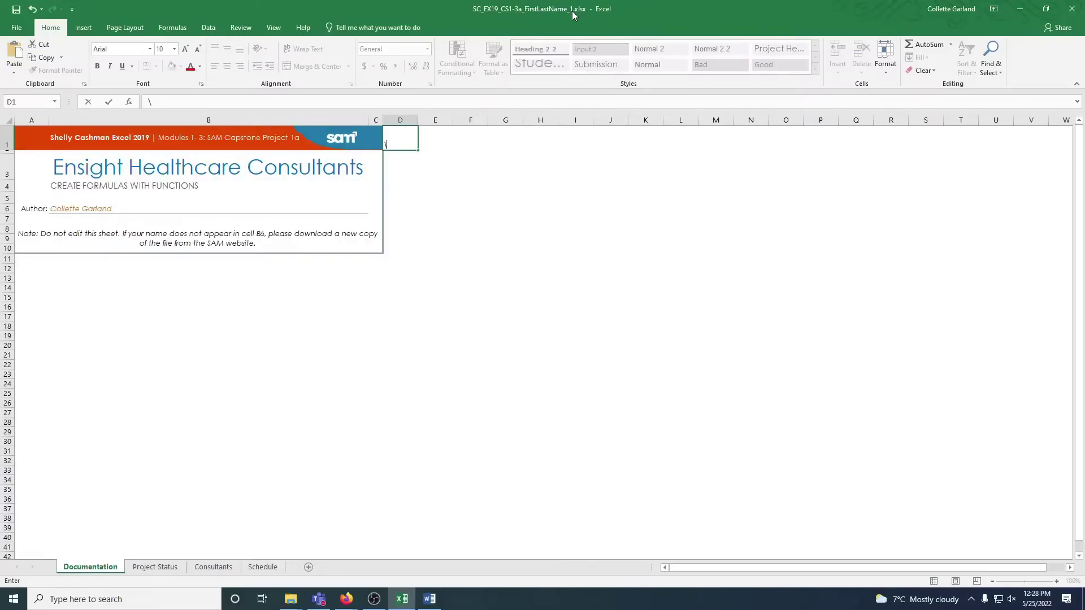
Switch to the Project Status worksheet holding the System Upgrade status report
click(155, 566)
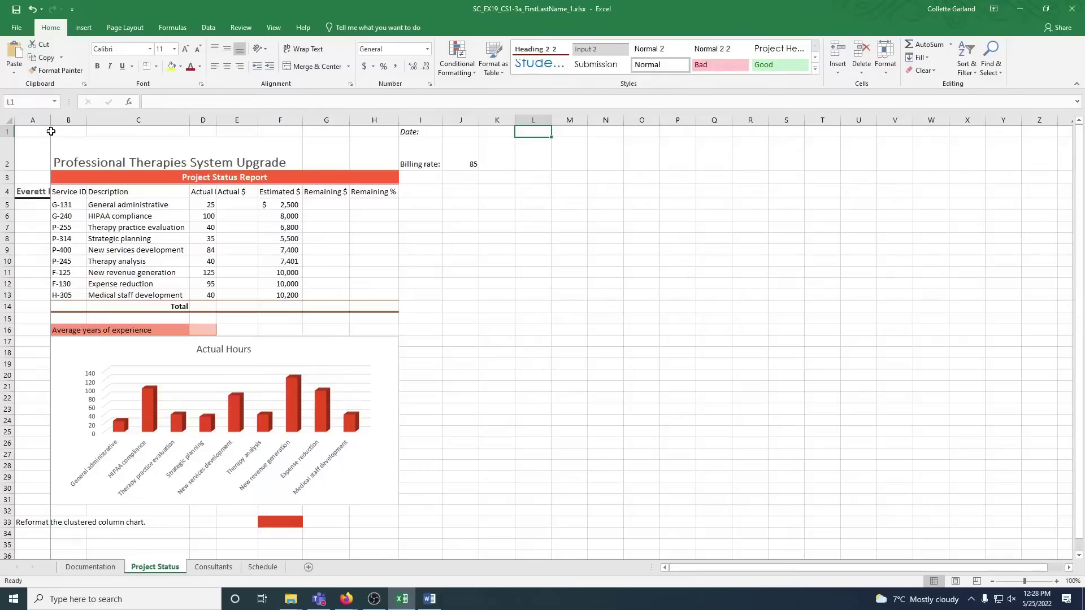
click(32, 119)
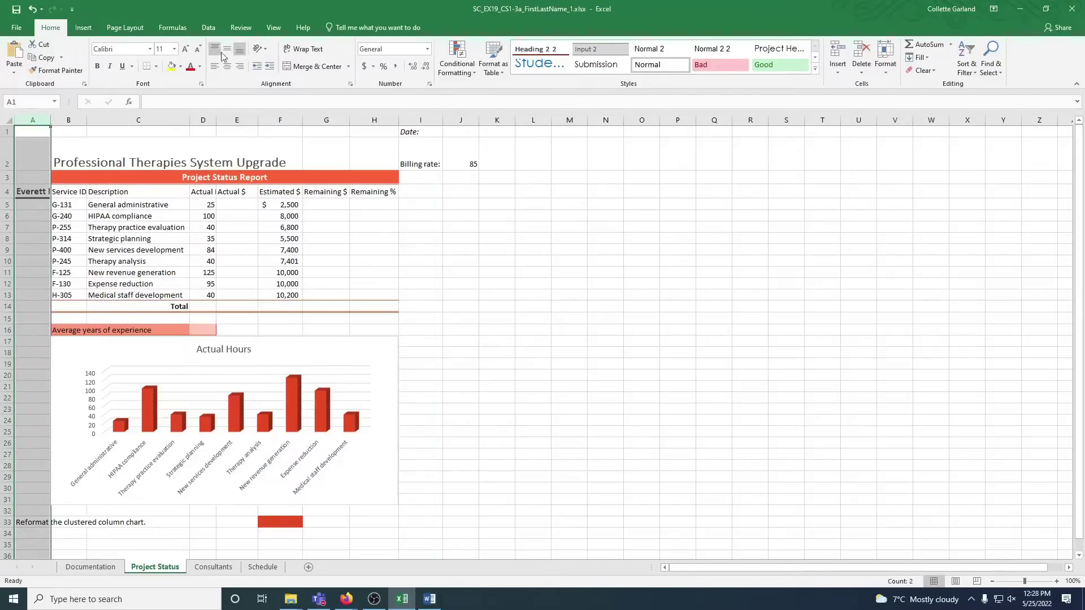
click(271, 28)
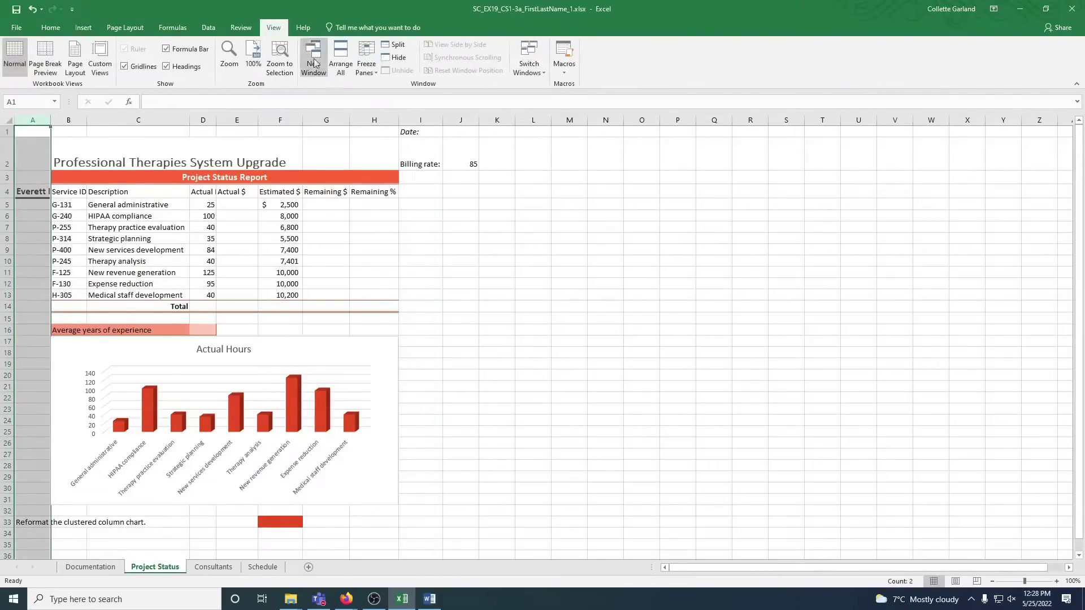
click(366, 67)
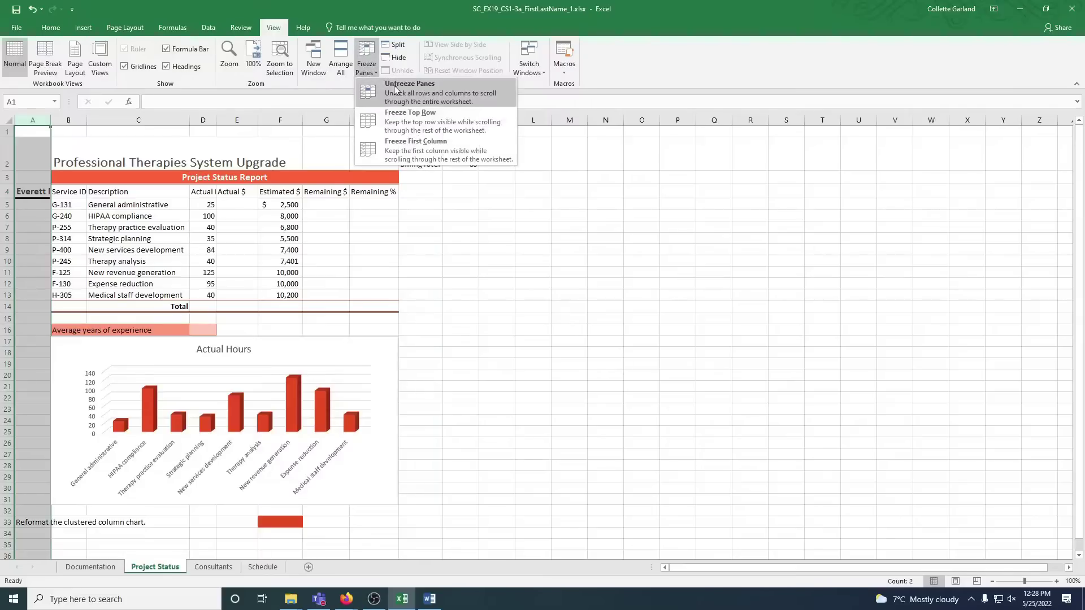
click(378, 86)
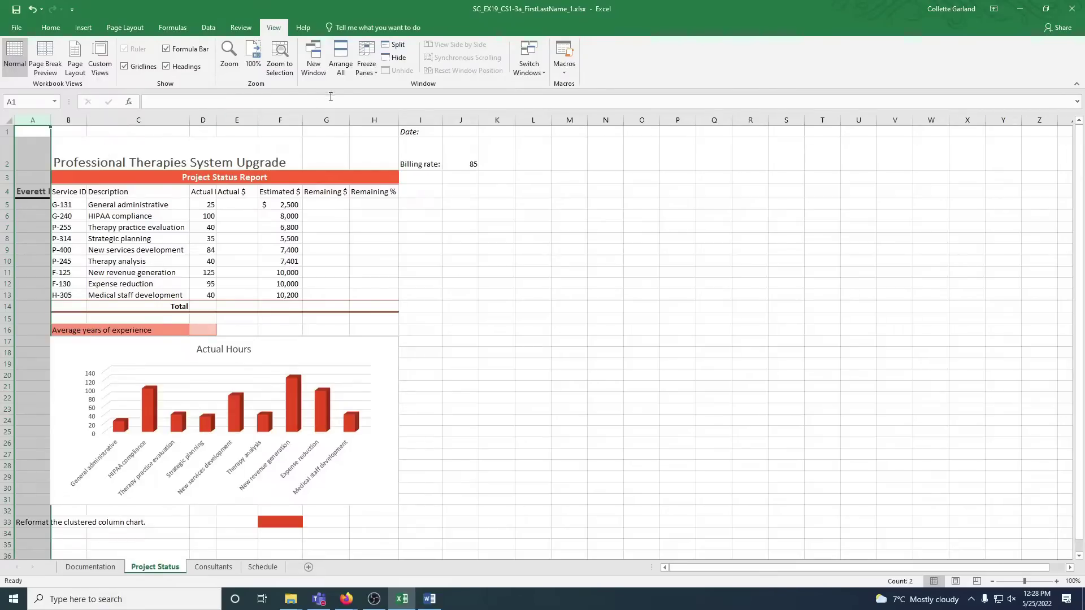
click(366, 67)
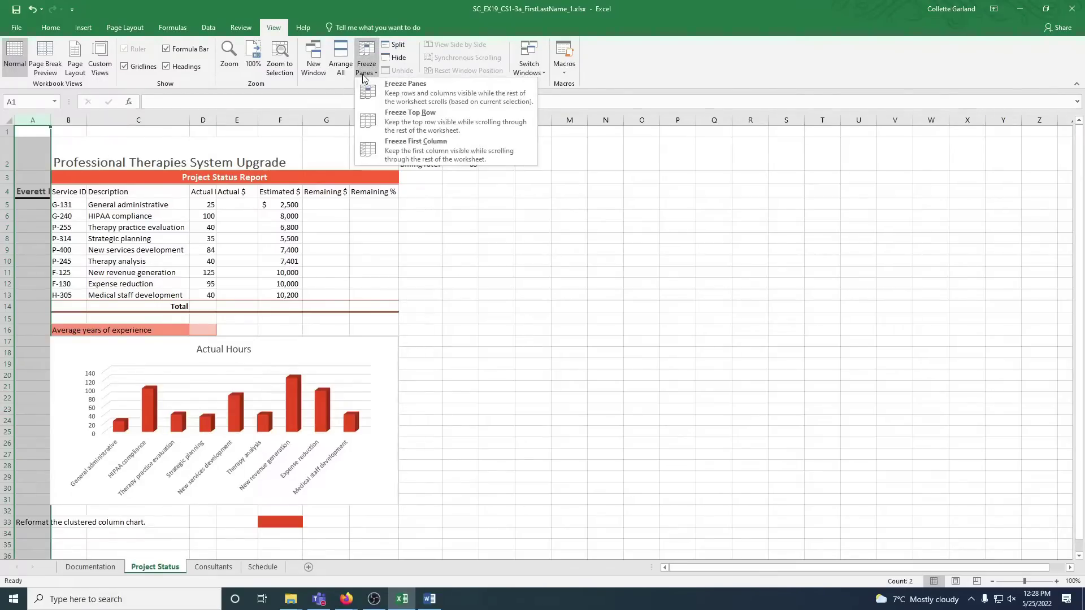
click(389, 90)
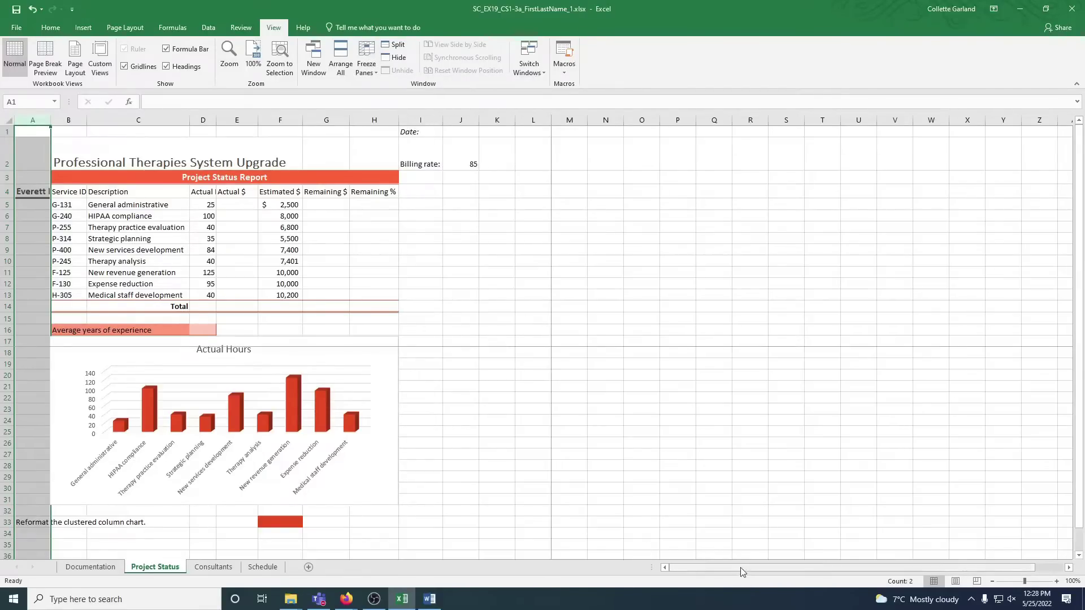
drag(743, 571, 714, 385)
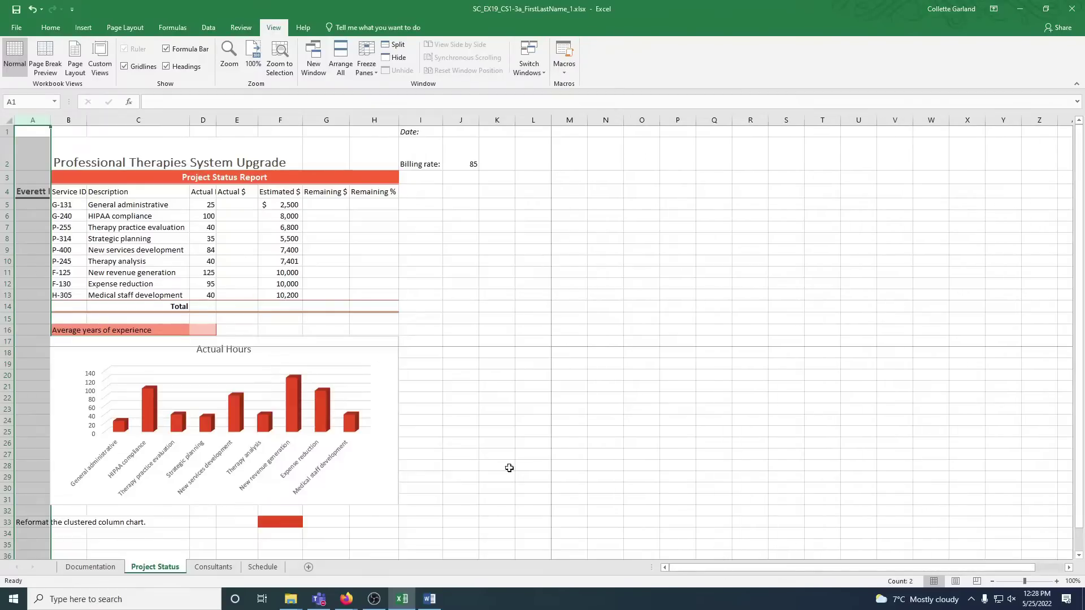
click(372, 76)
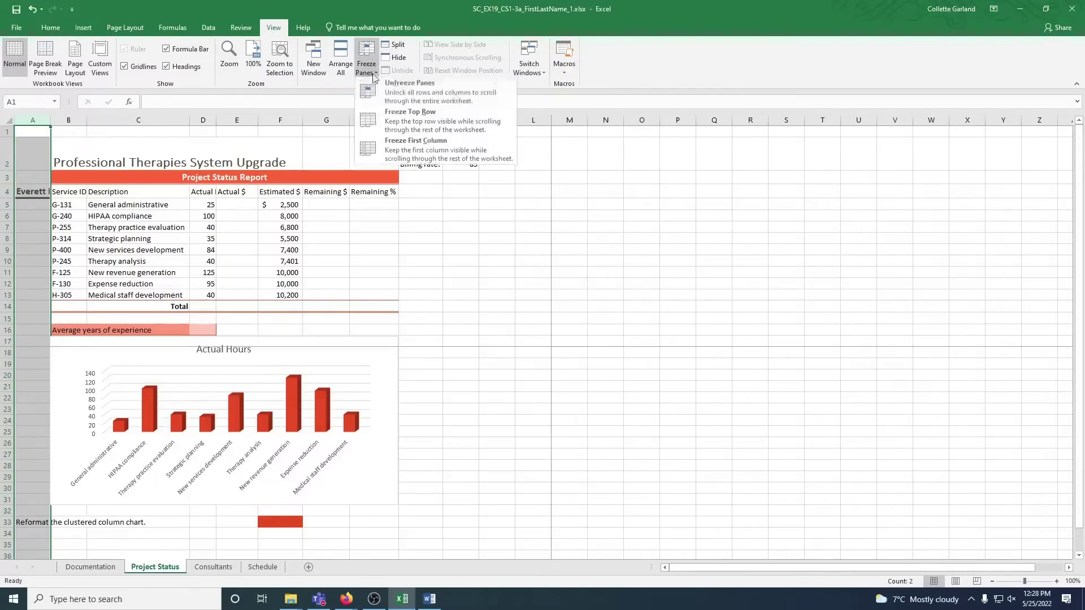
click(408, 90)
drag(673, 571, 689, 572)
click(212, 150)
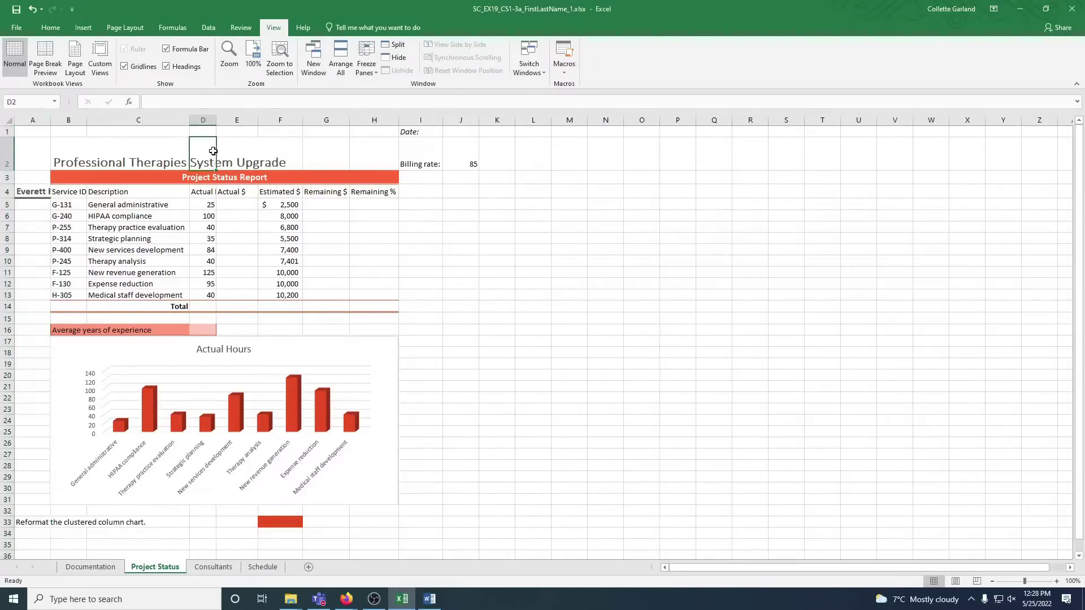
Enter a =NOW() formula in J1 beside the Date: label
click(83, 132)
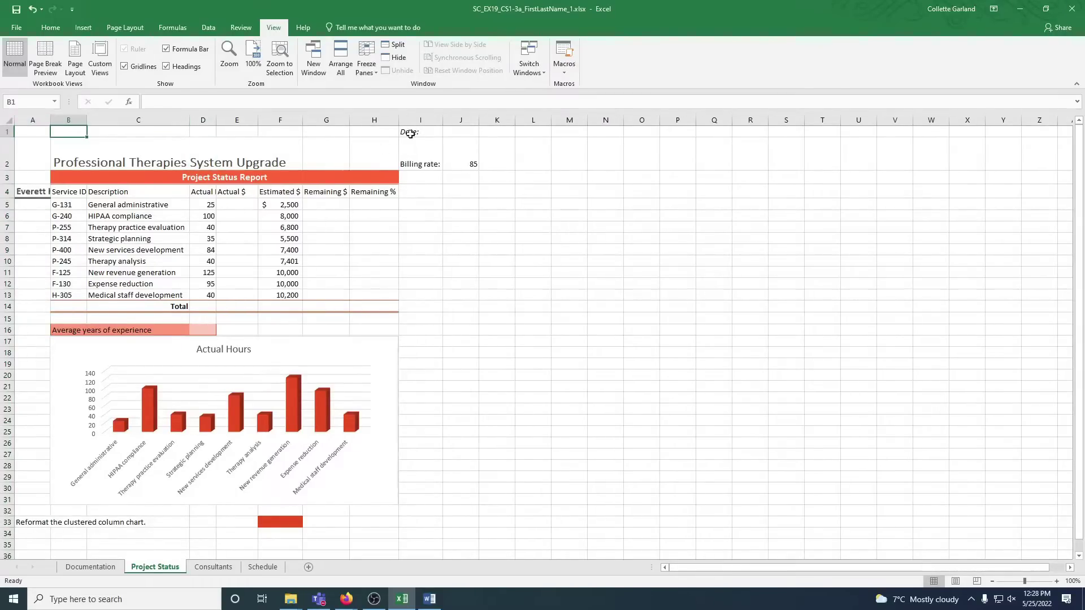
click(452, 129)
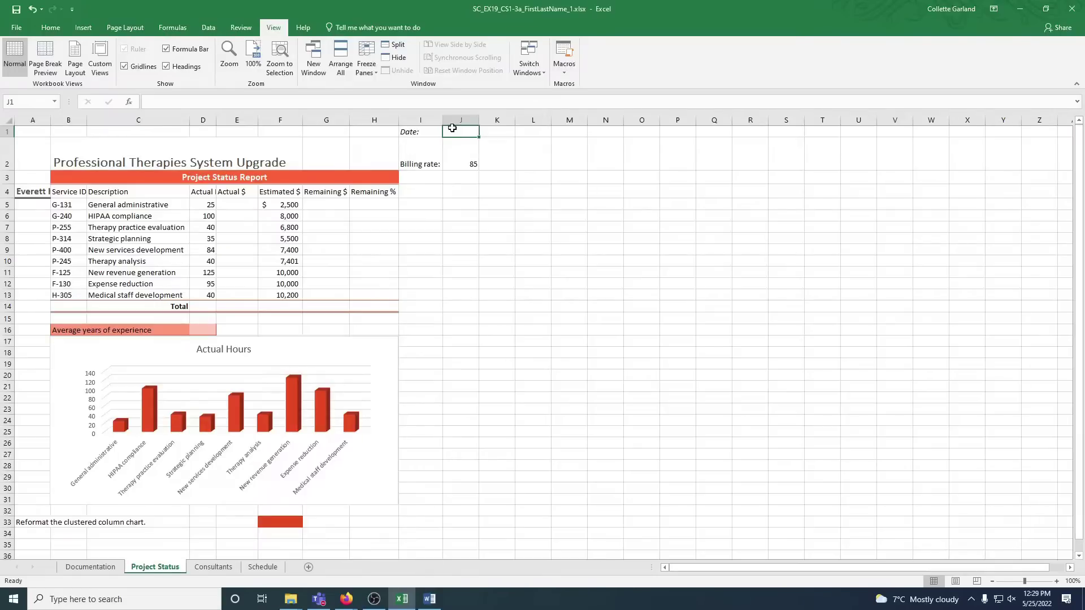
text(=)
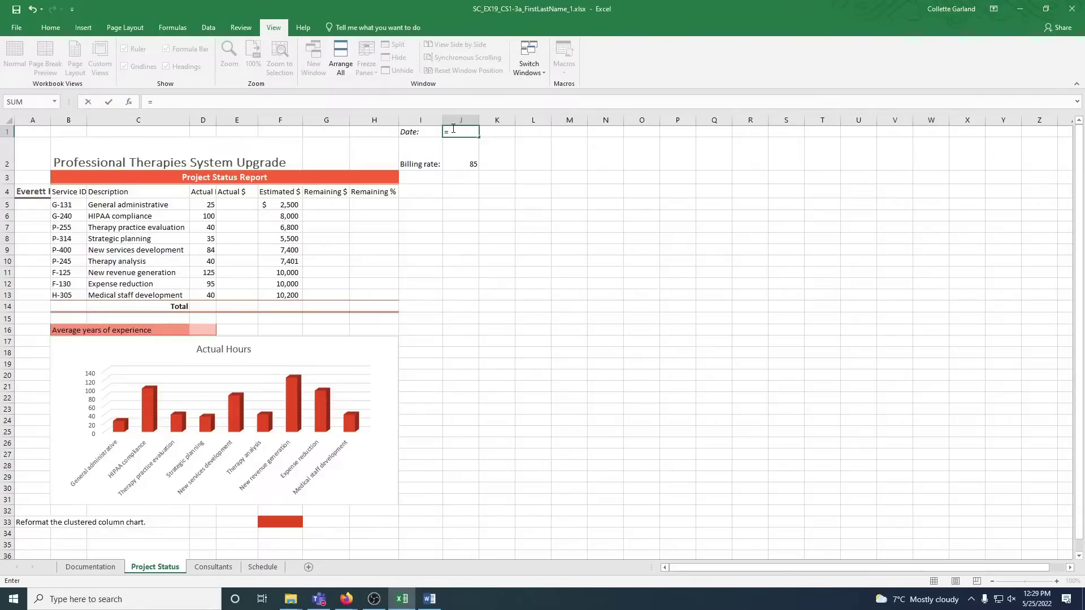
text(now)
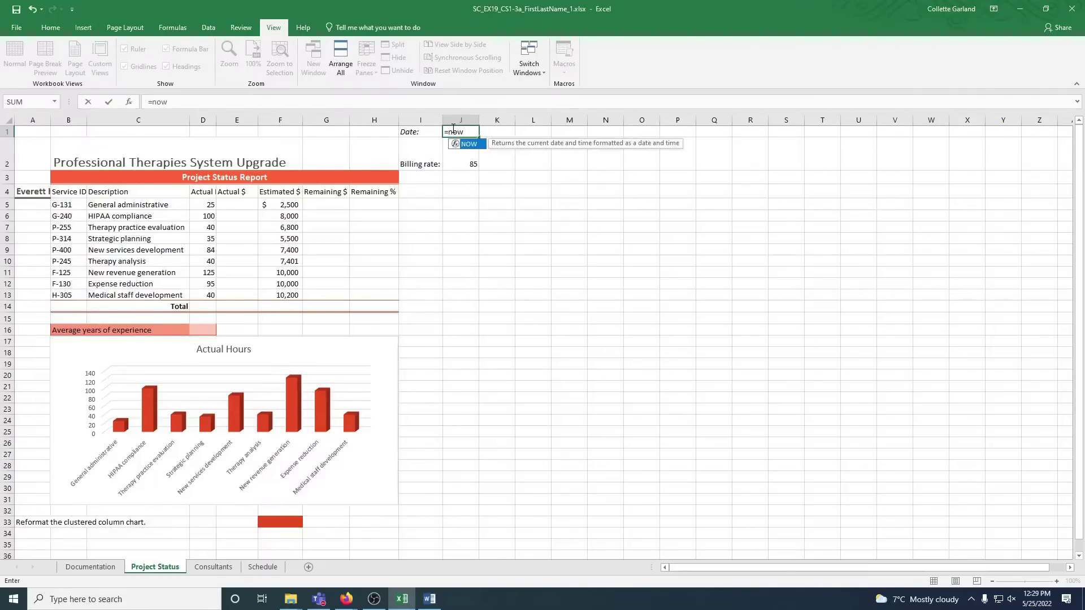
text(())
key(Return)
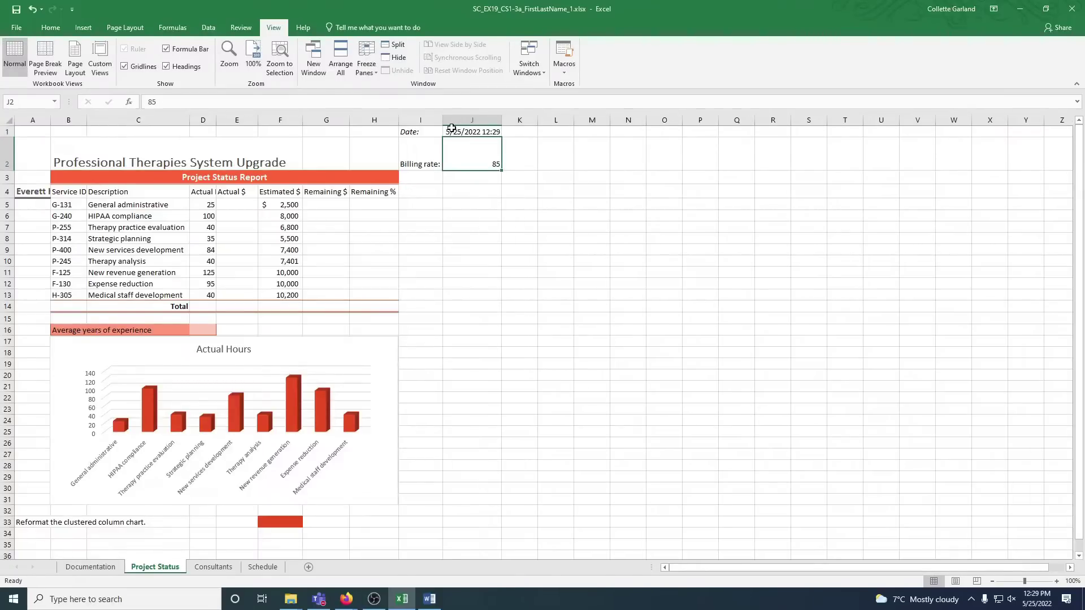
Format J1 as a Short Date so it reads 5/25/2022
click(464, 132)
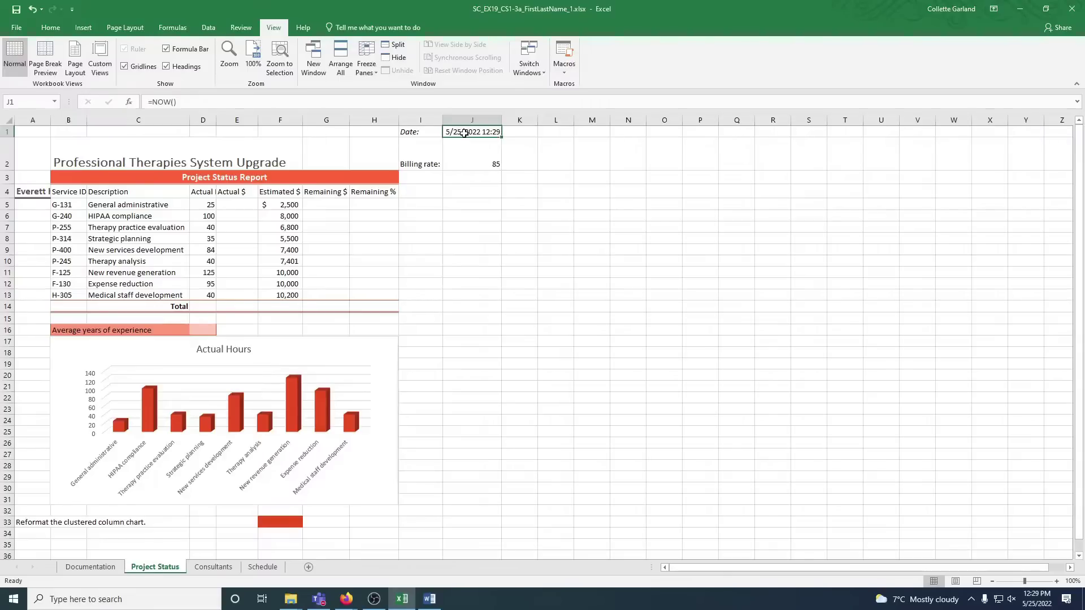
click(50, 27)
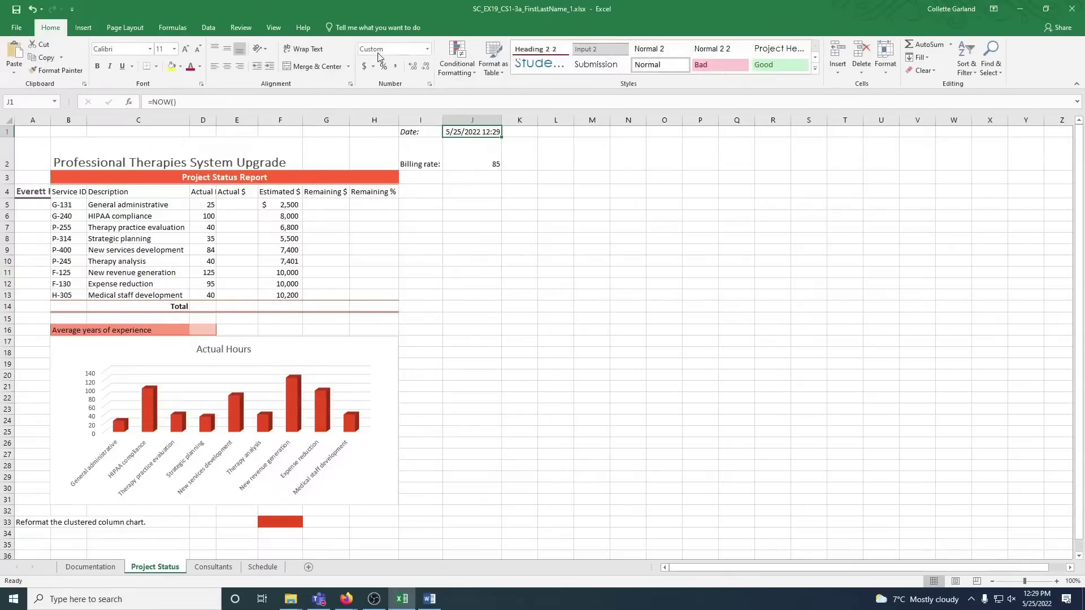
click(427, 49)
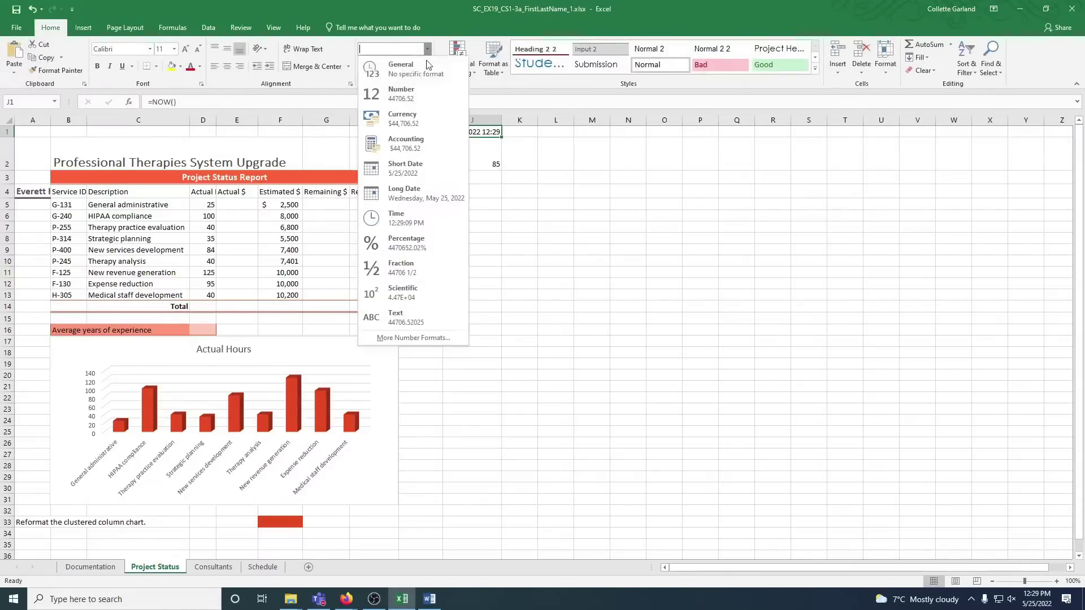
click(406, 168)
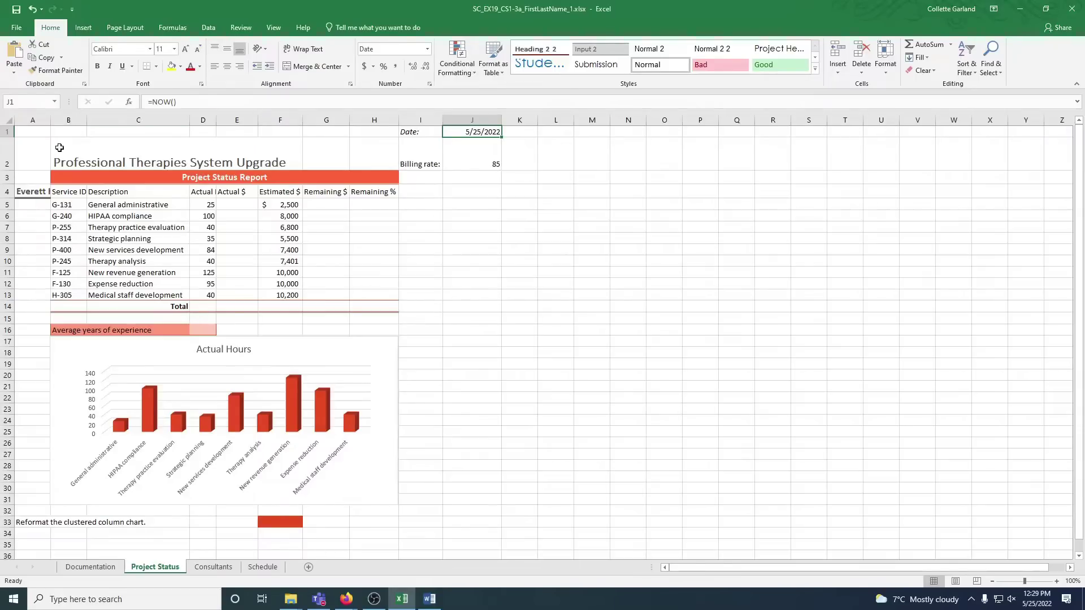
Give title cell B2 a red fill and a white font colour
click(66, 146)
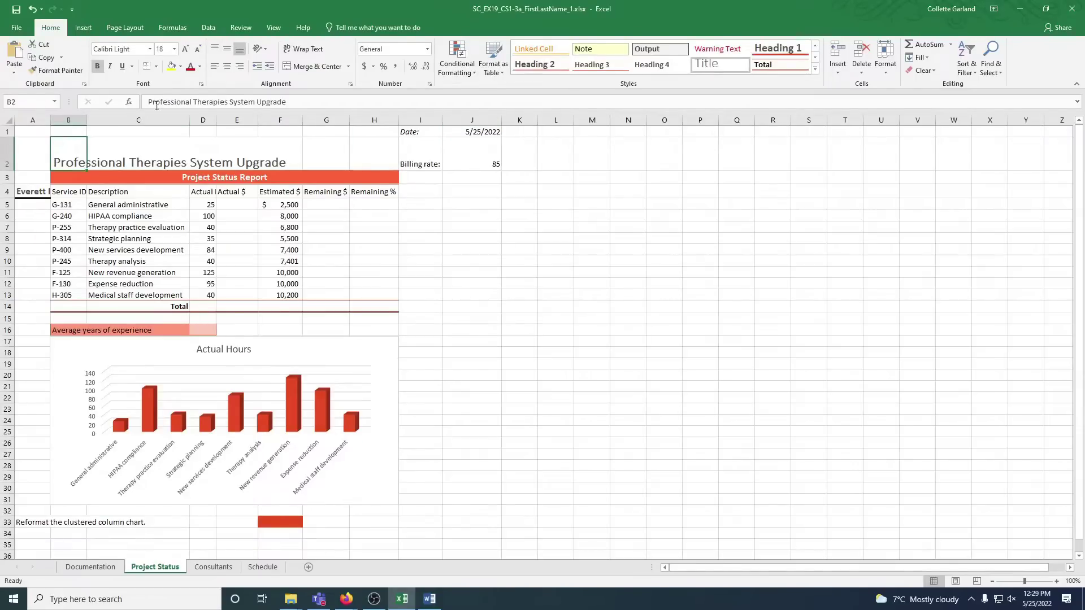
click(181, 69)
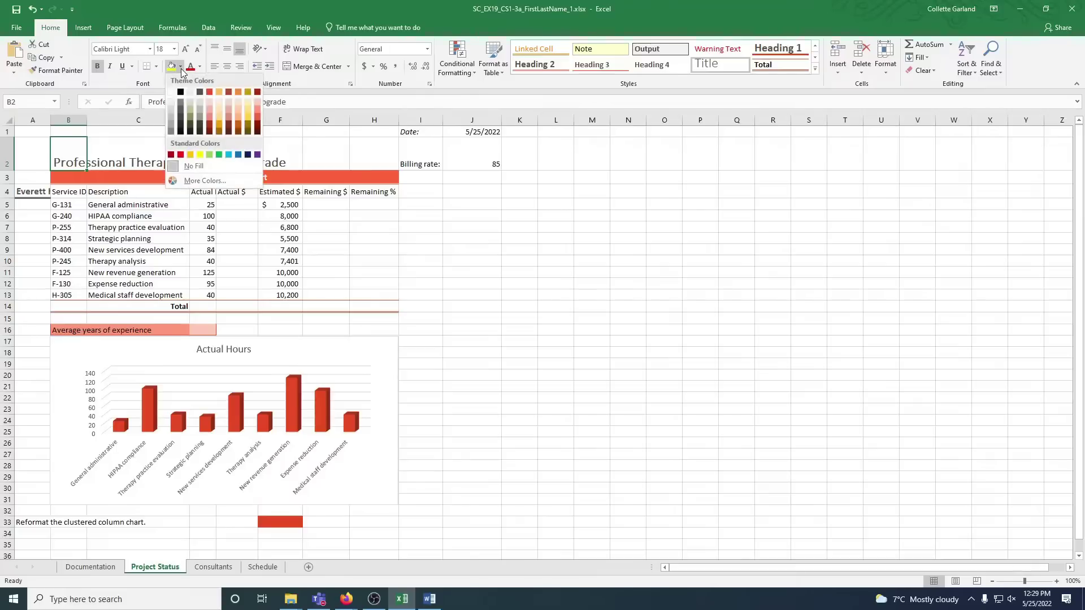
click(258, 118)
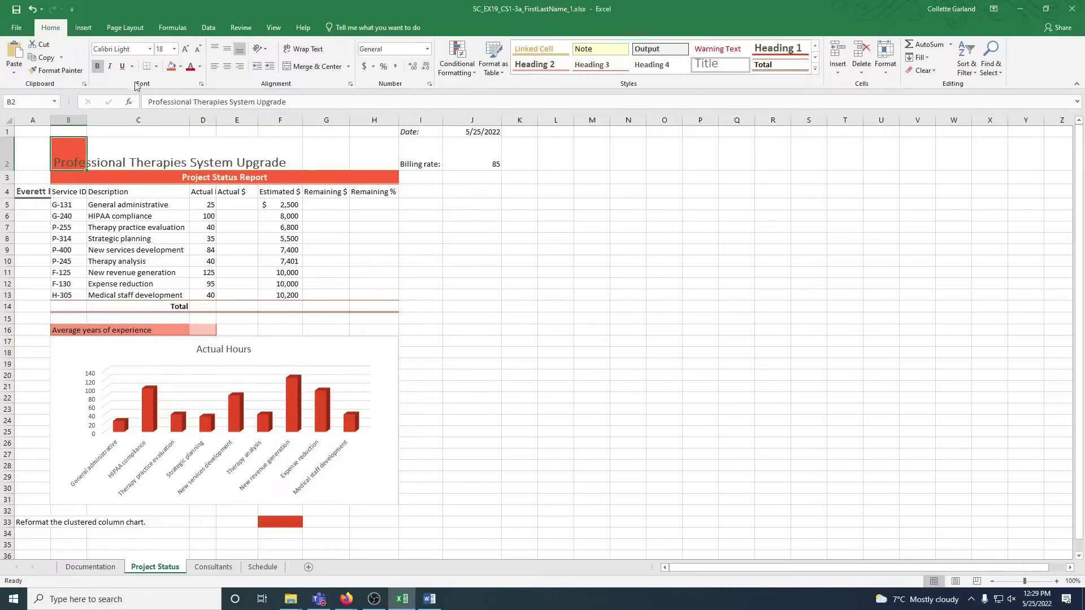
click(199, 69)
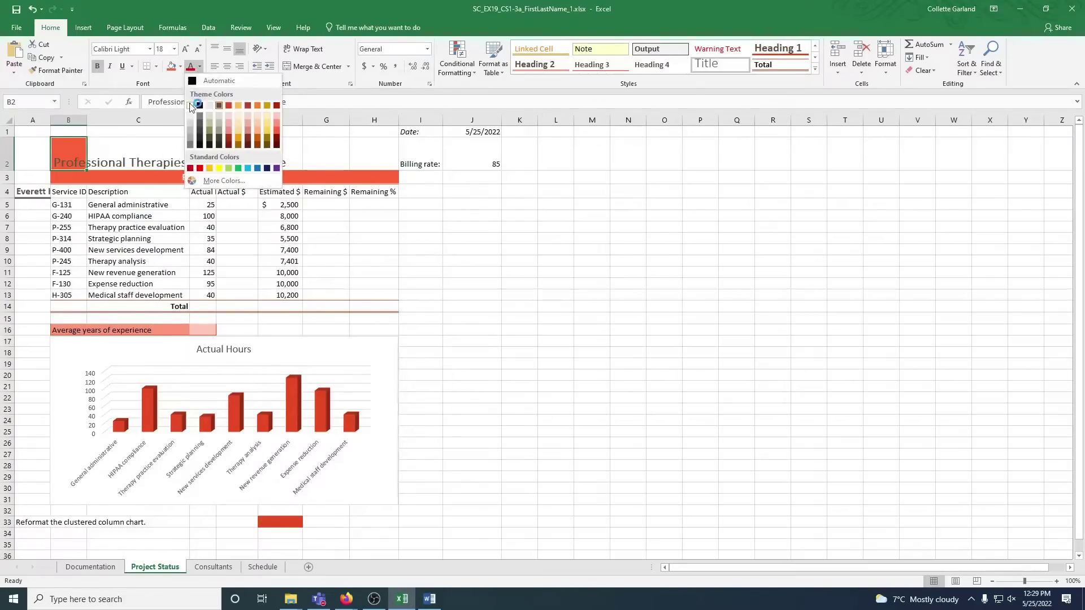
click(190, 103)
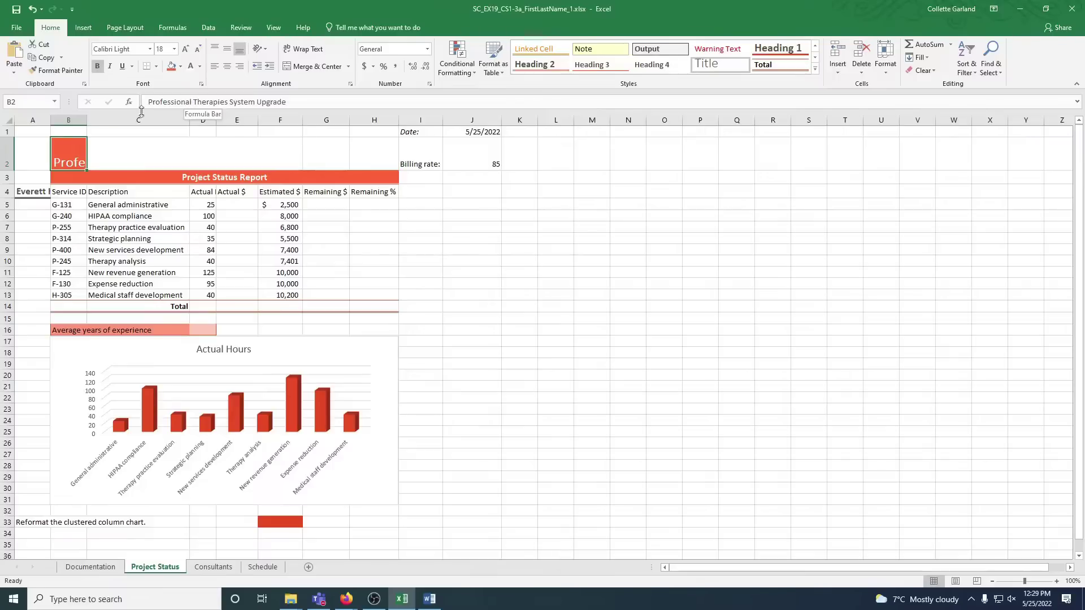
Merge and centre the title across B2:H2 and reduce row 2's height
drag(58, 150, 357, 148)
click(317, 66)
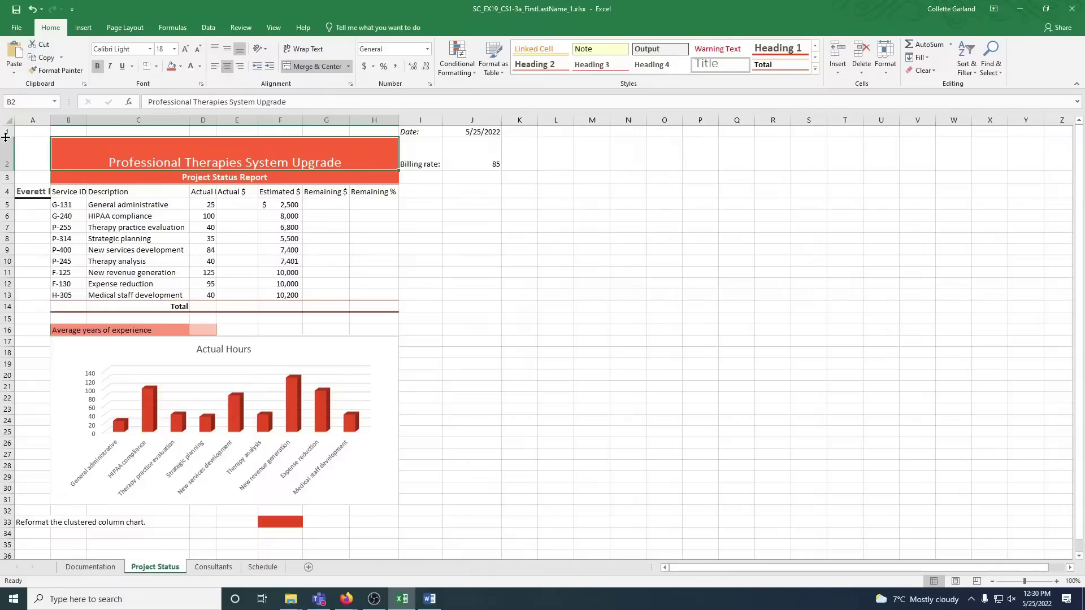
click(6, 136)
drag(8, 170, 7, 154)
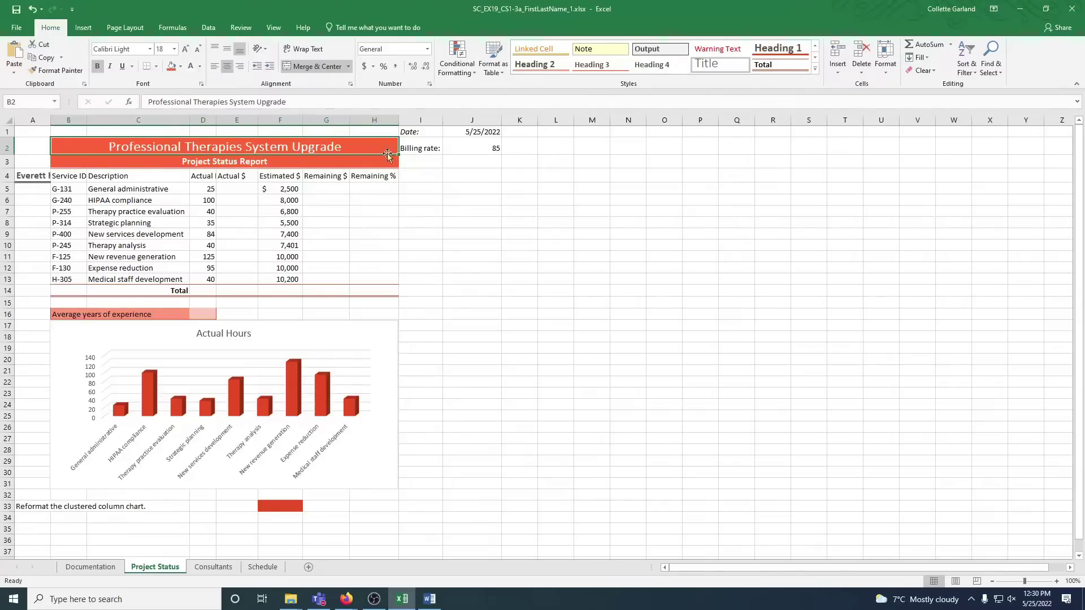
Italicize the Billing rate: label and format J2 as Currency showing $85.00
click(406, 146)
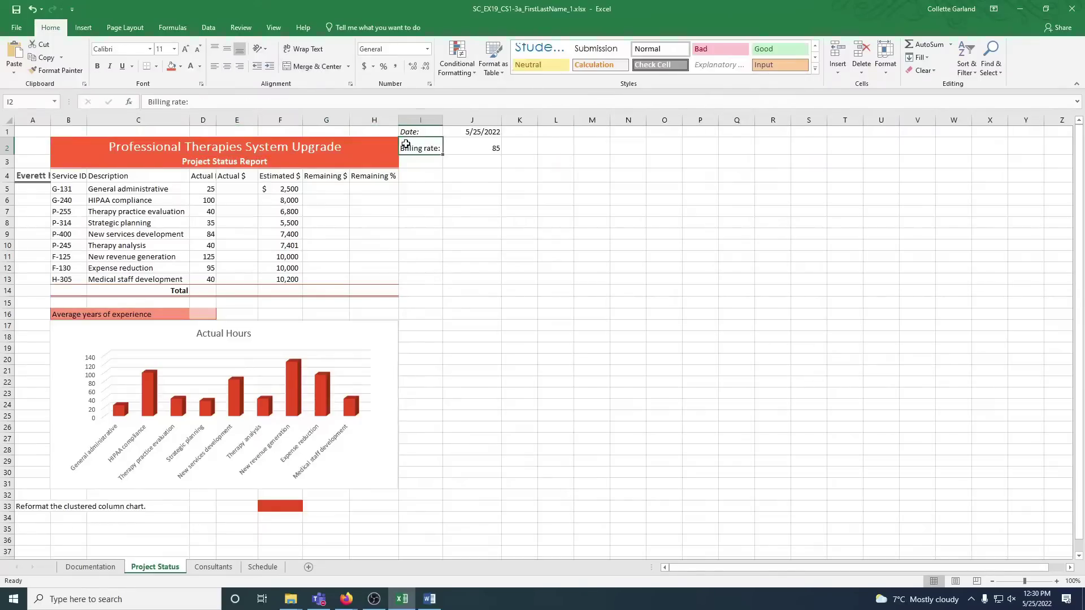
click(111, 67)
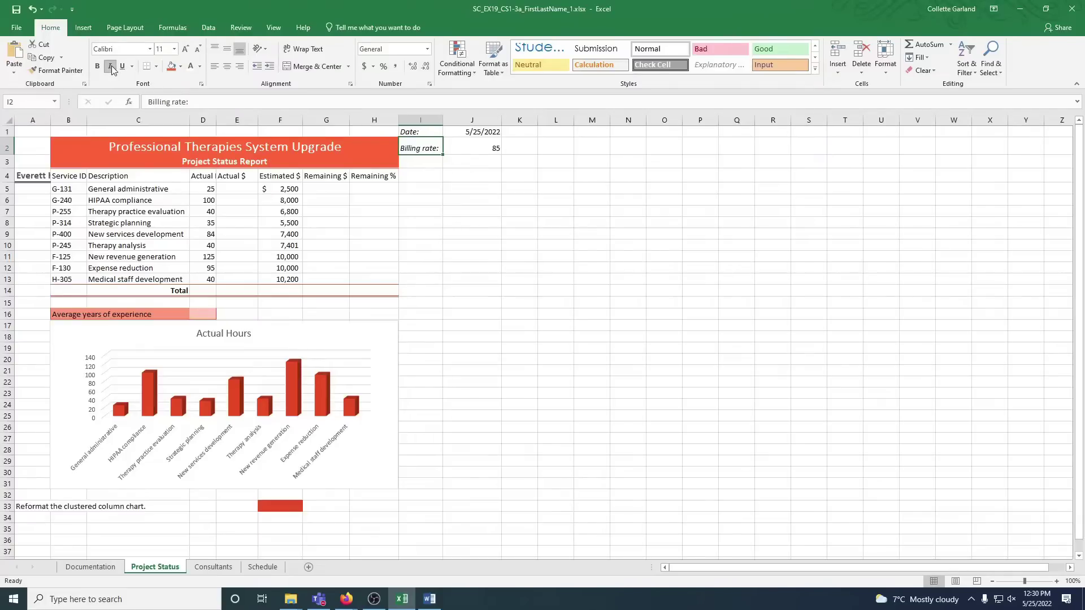
click(475, 147)
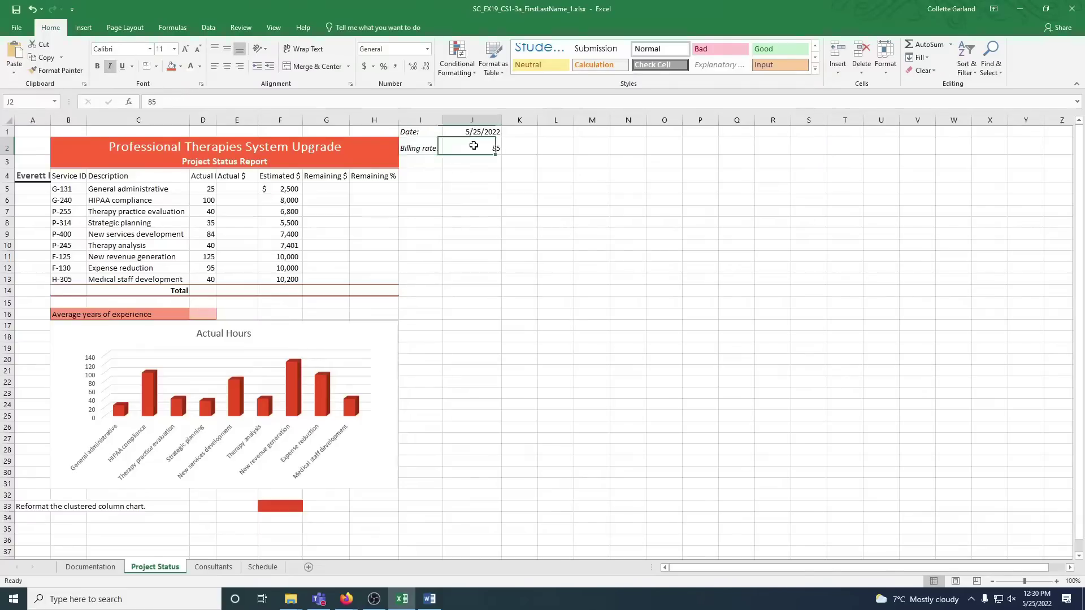
click(429, 50)
click(416, 116)
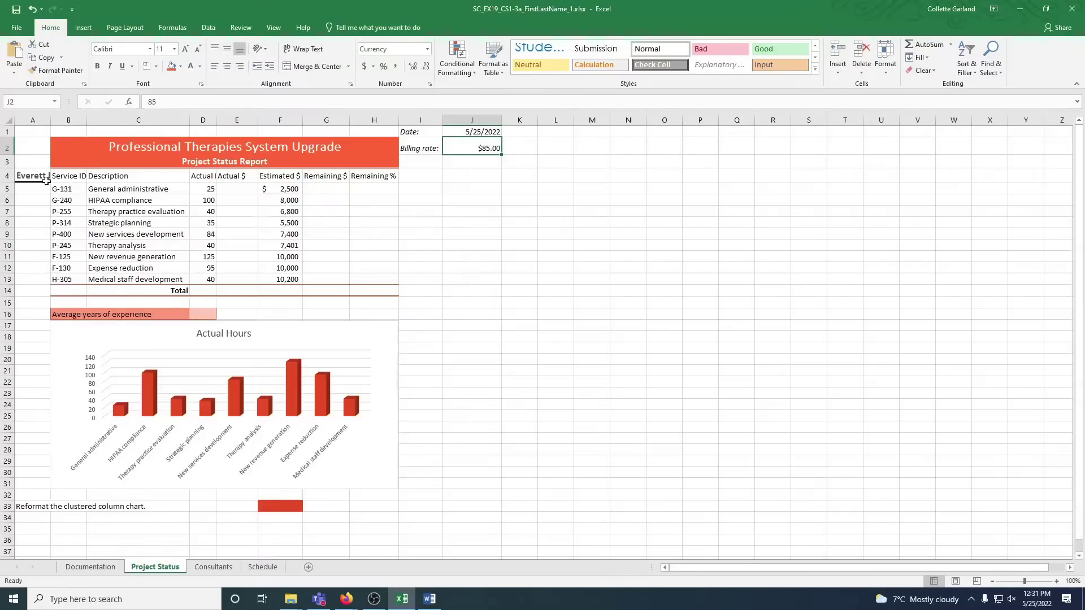
click(32, 176)
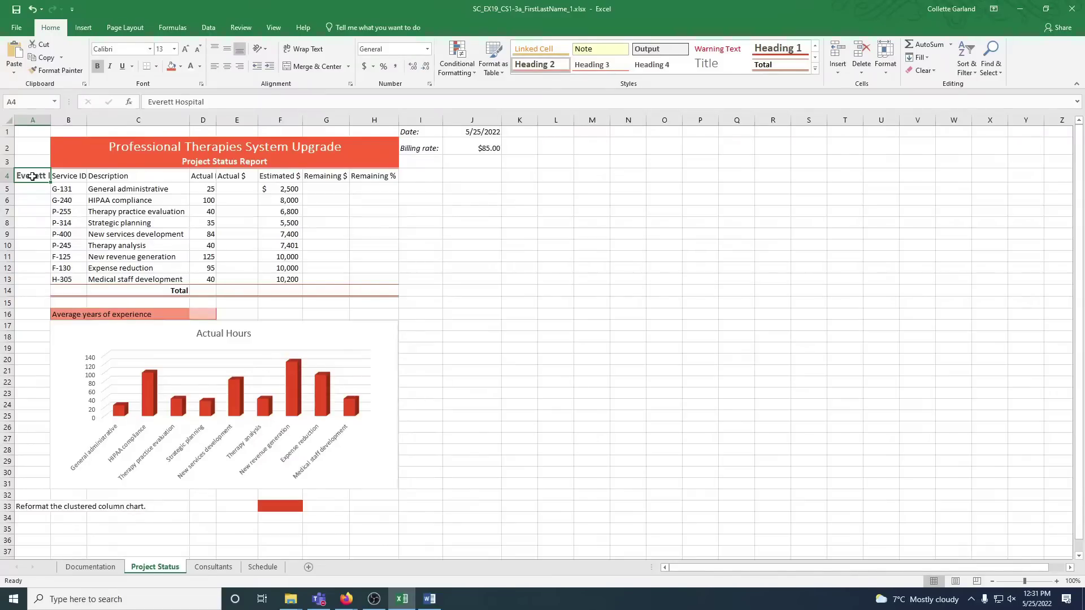
Merge A4:A13 into a single cell for the Everett Hospital label
drag(33, 176, 23, 277)
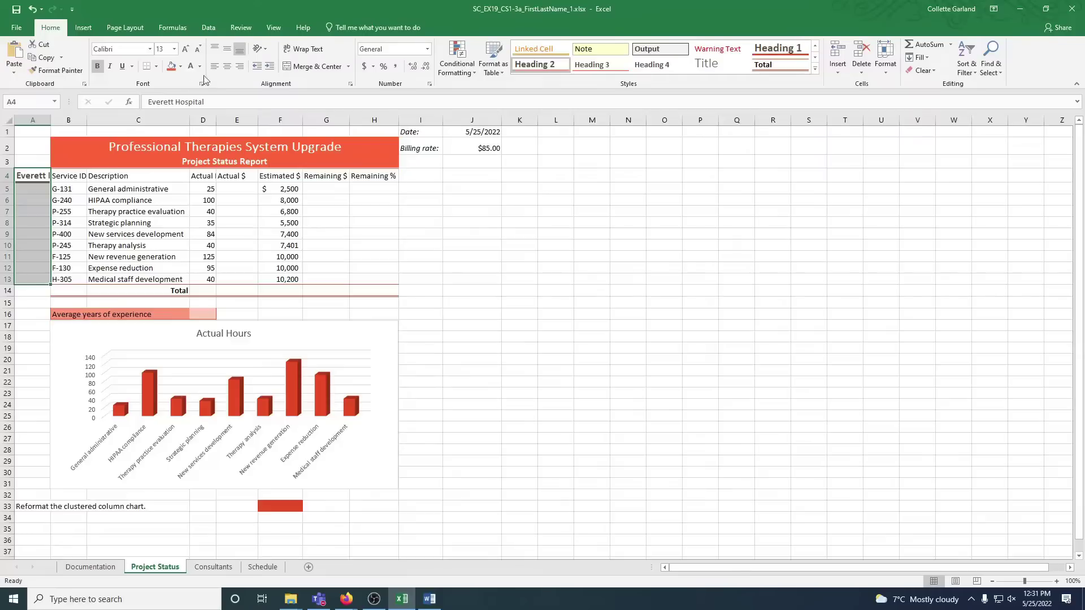
click(348, 68)
click(329, 108)
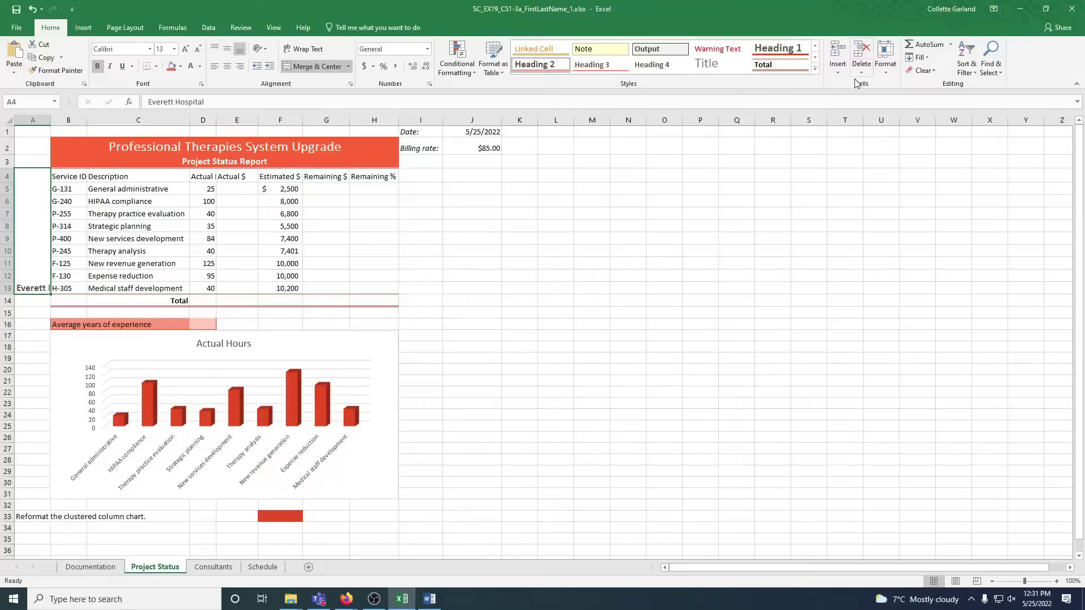
Rotate the Everett Hospital label to 90° and centre it vertically and horizontally
click(882, 76)
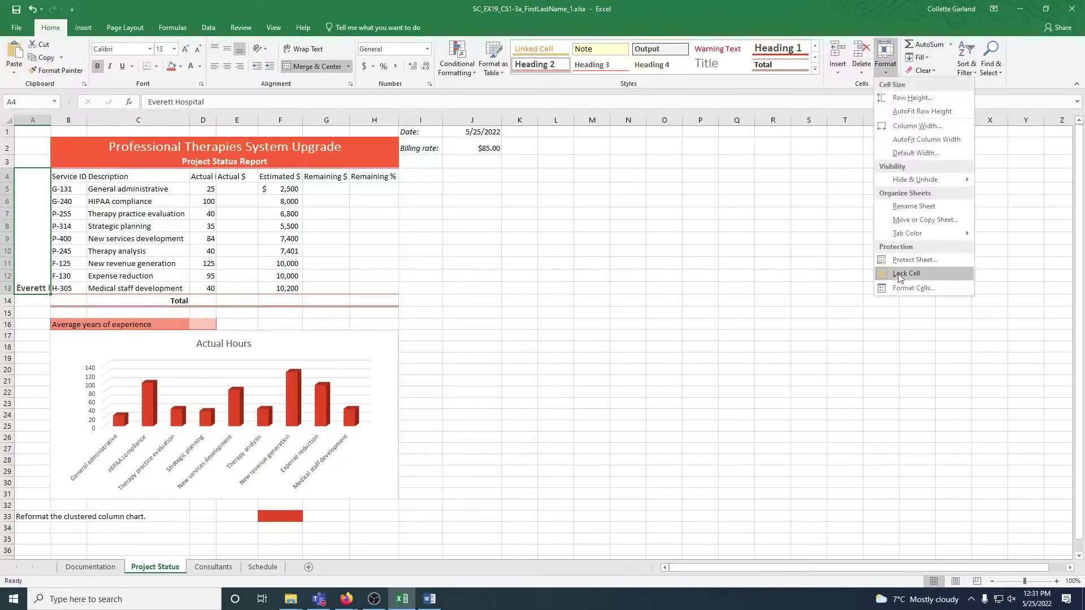
click(898, 292)
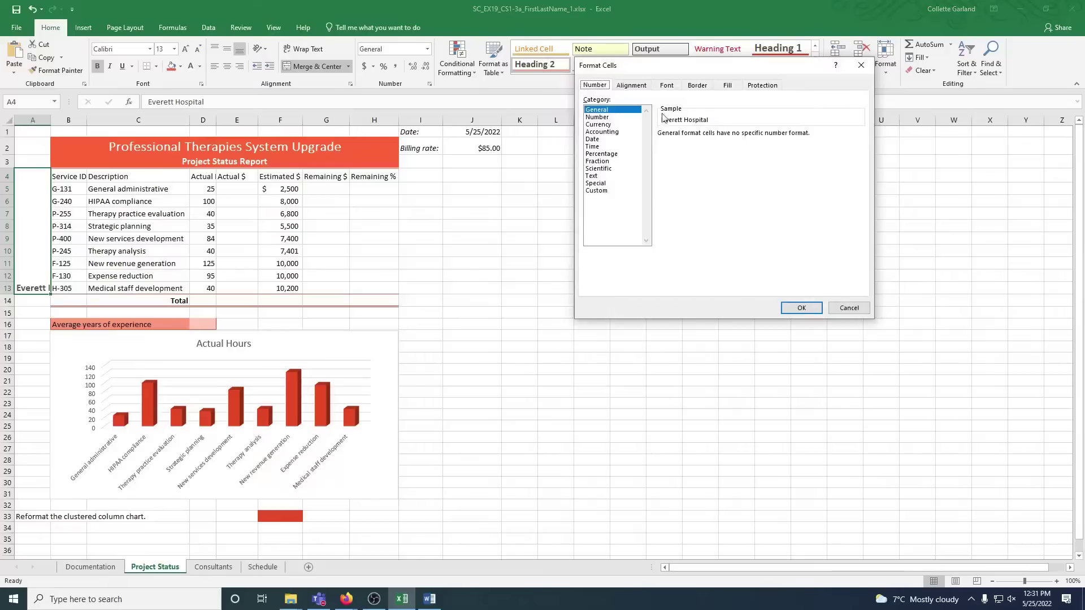
click(643, 87)
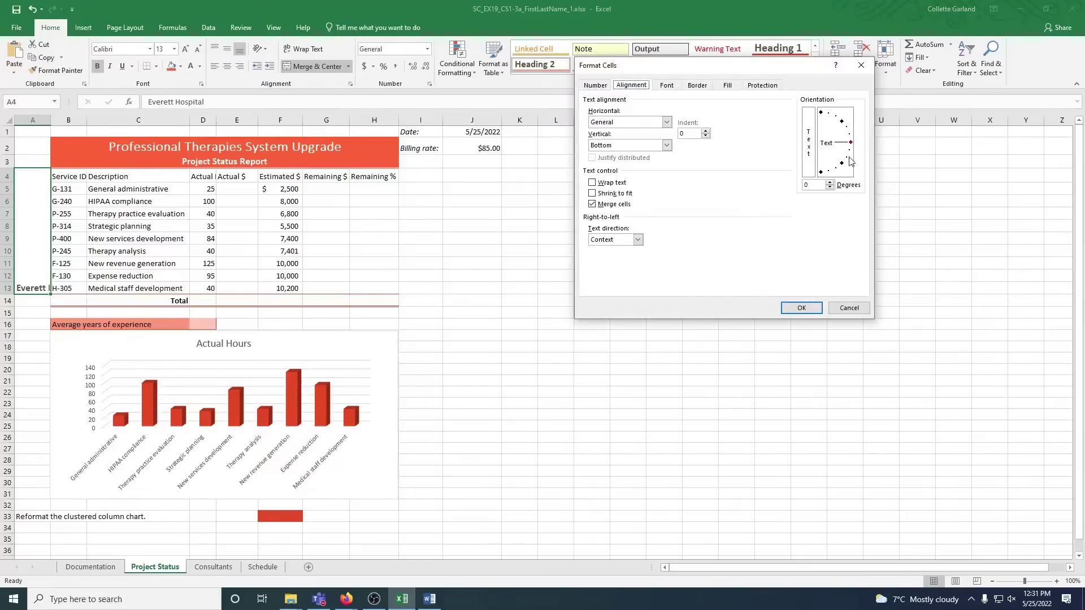
mouse_move(851, 142)
mouse_down()
mouse_move(835, 116)
mouse_move(822, 116)
mouse_up()
click(796, 309)
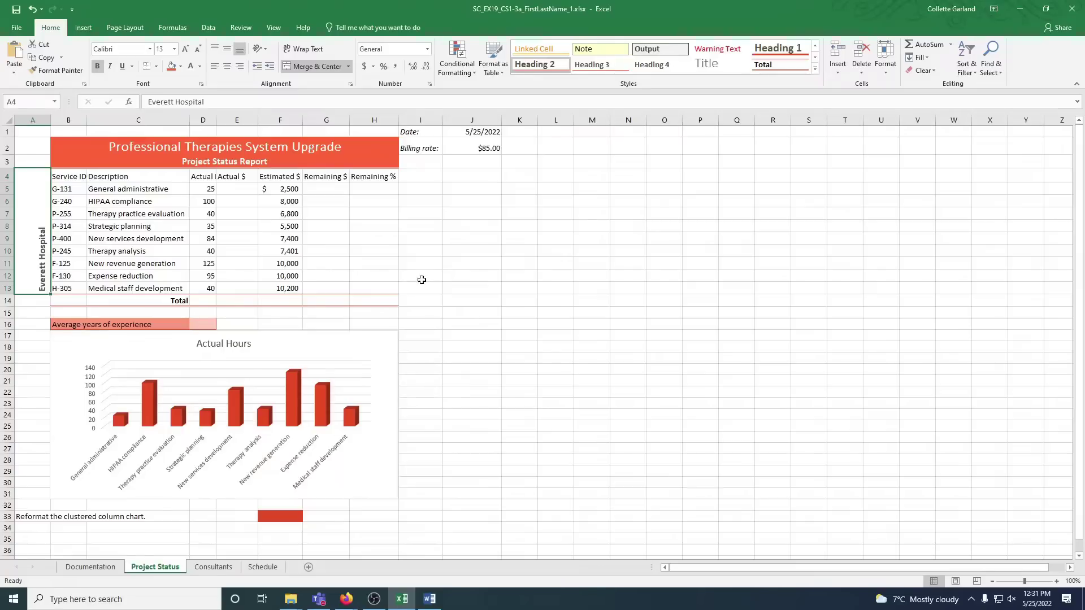
click(227, 52)
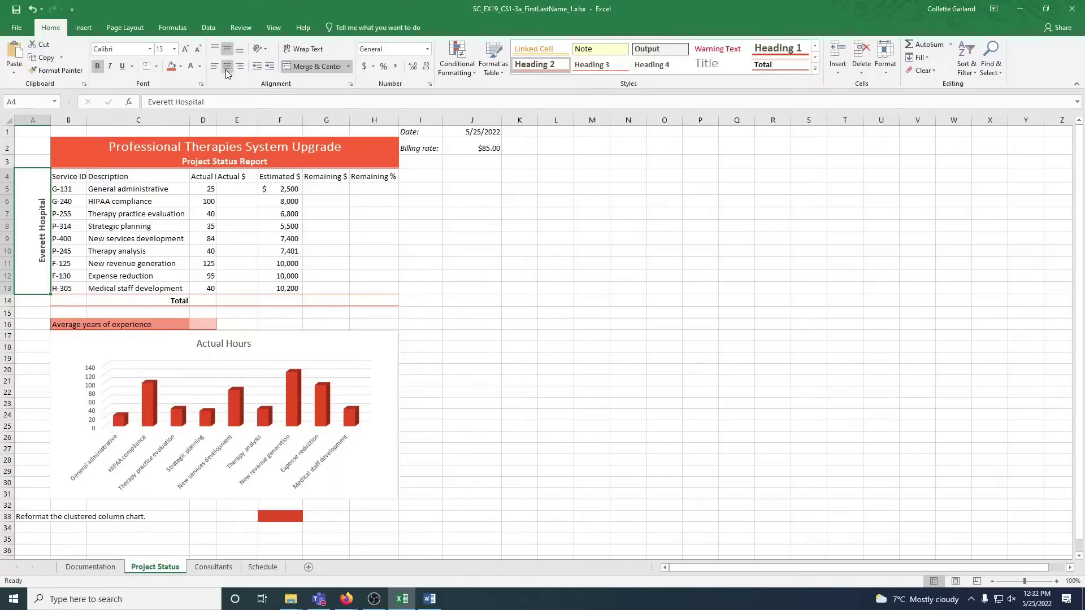
click(227, 67)
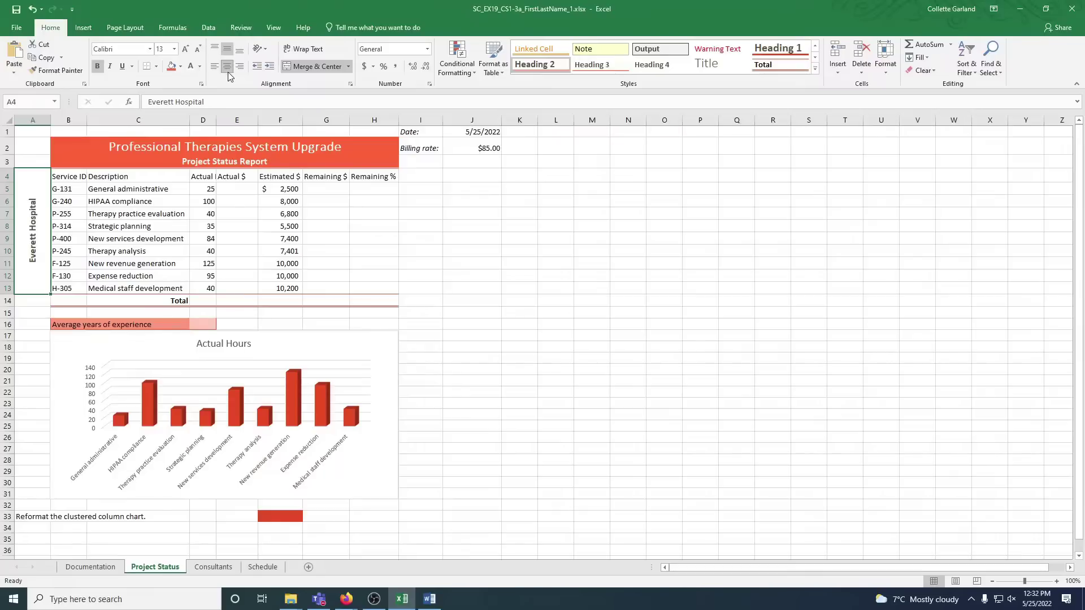
Remove borders from the merged label and set column A's width to 4
click(156, 67)
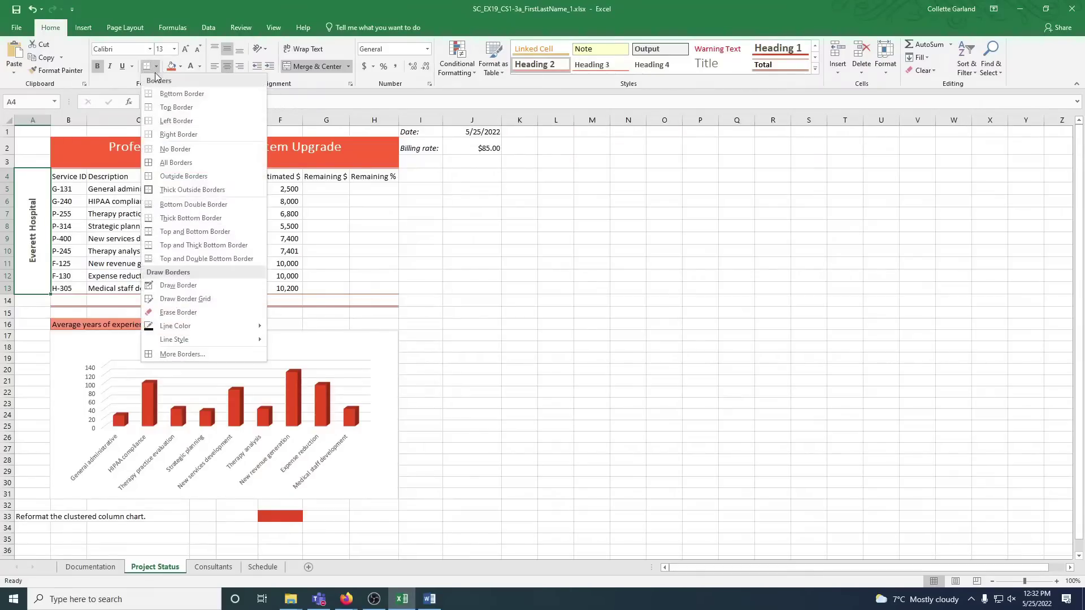
click(160, 149)
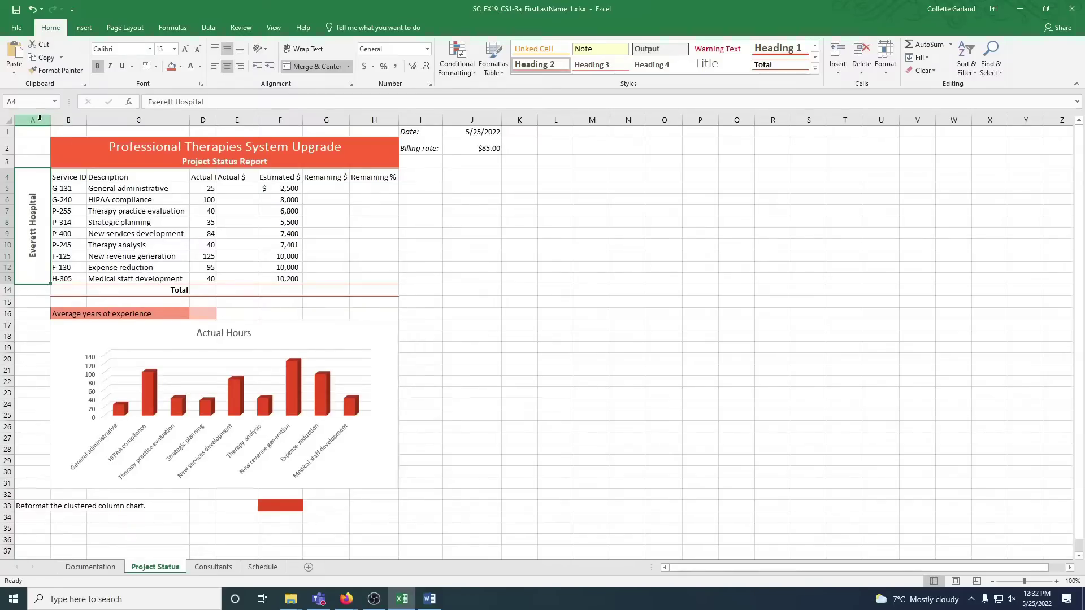
right_click(40, 118)
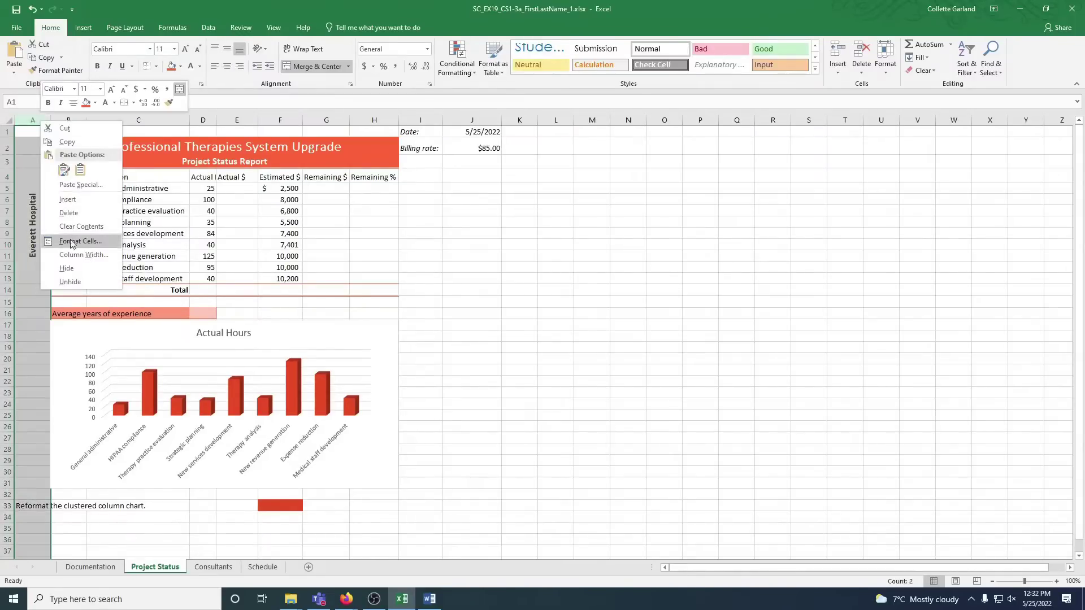
click(71, 255)
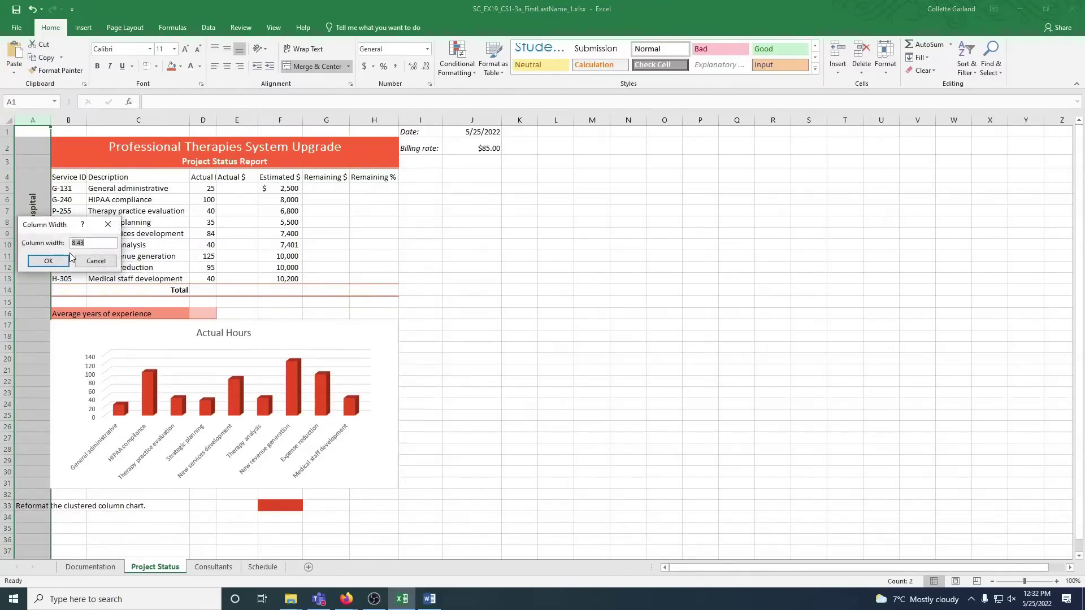
text(4)
key(Return)
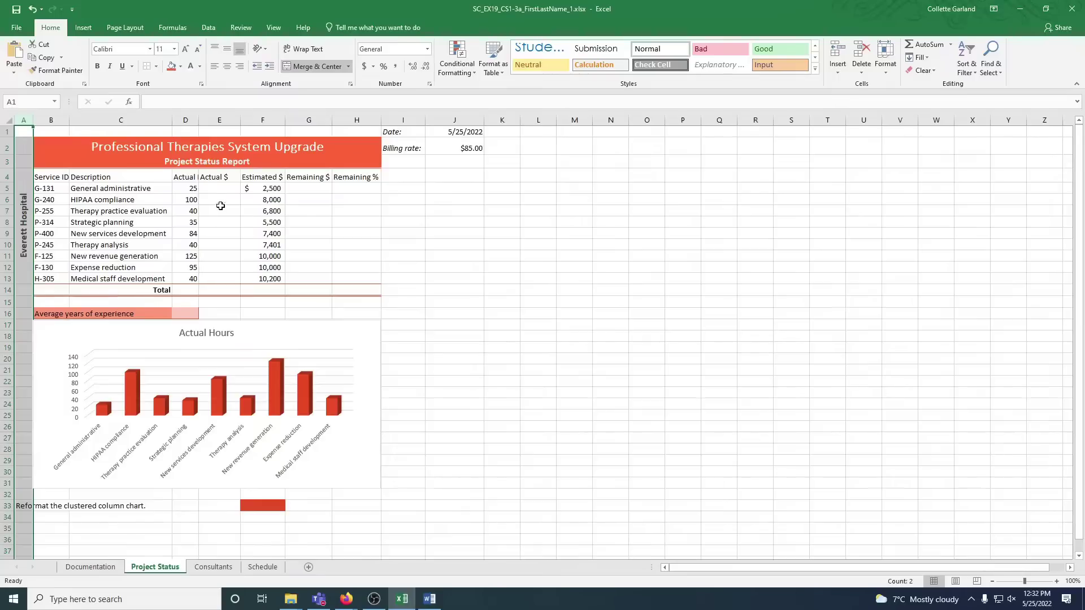
Rename the C4 header from Description to Service Description
click(128, 177)
double_click(120, 176)
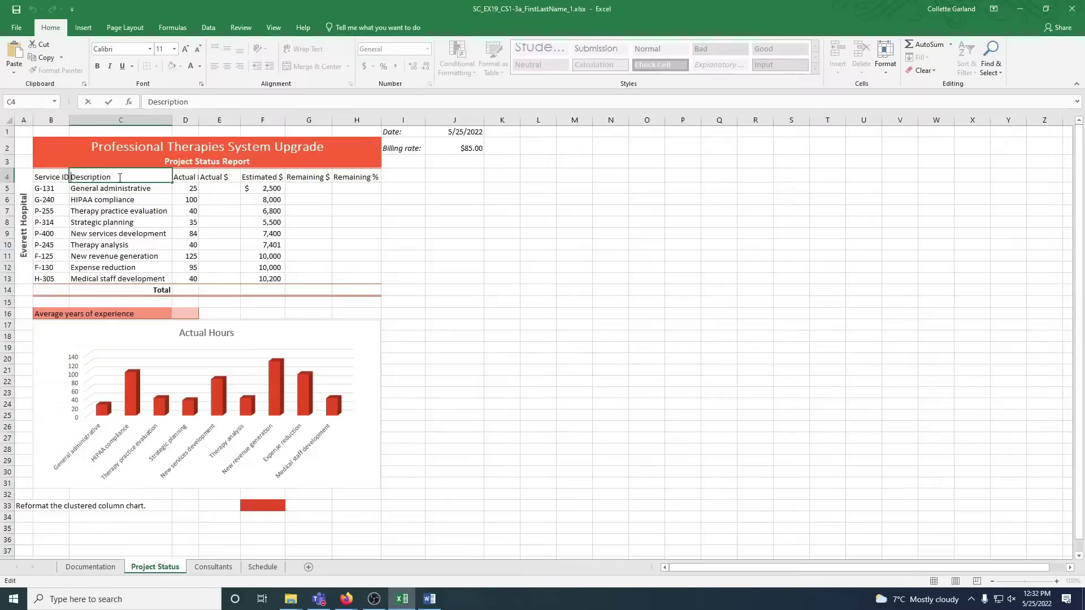
text(Service)
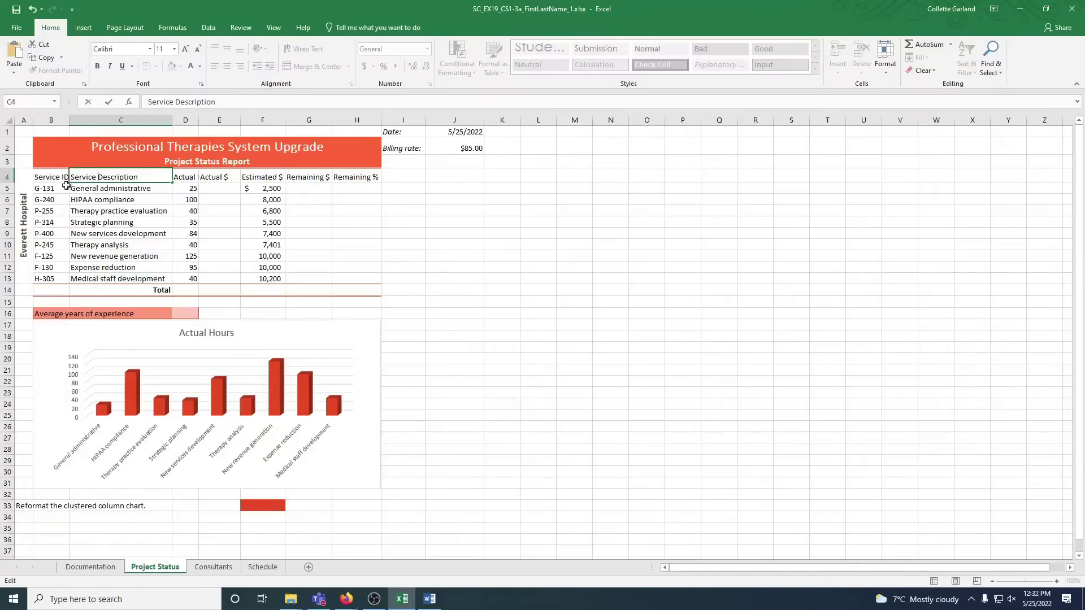
Apply the Accent6 cell style to header row B4:H4 and autofit column D
drag(62, 180, 352, 178)
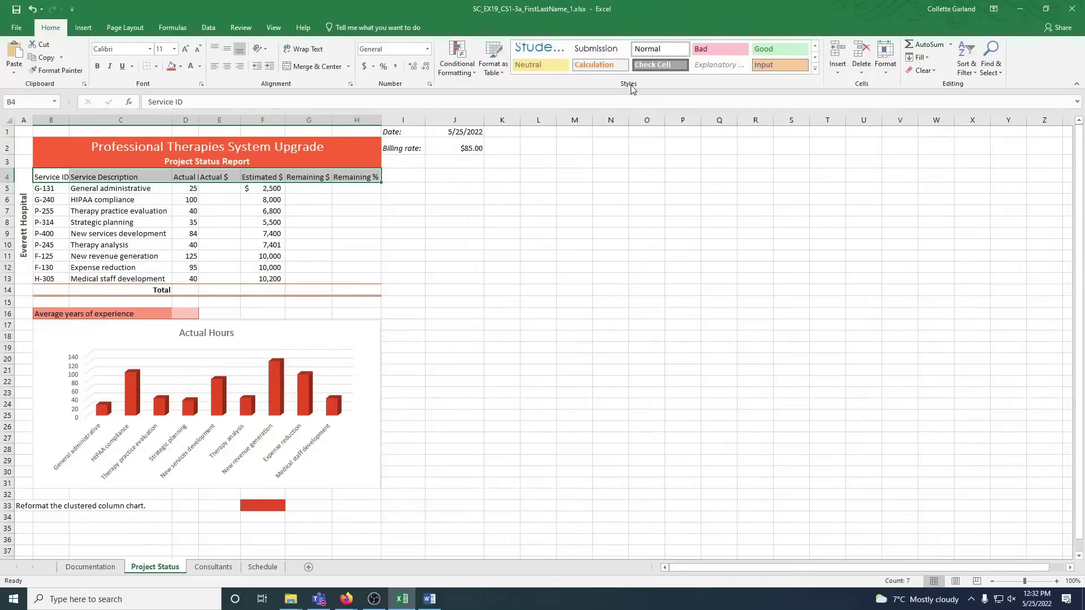
click(815, 68)
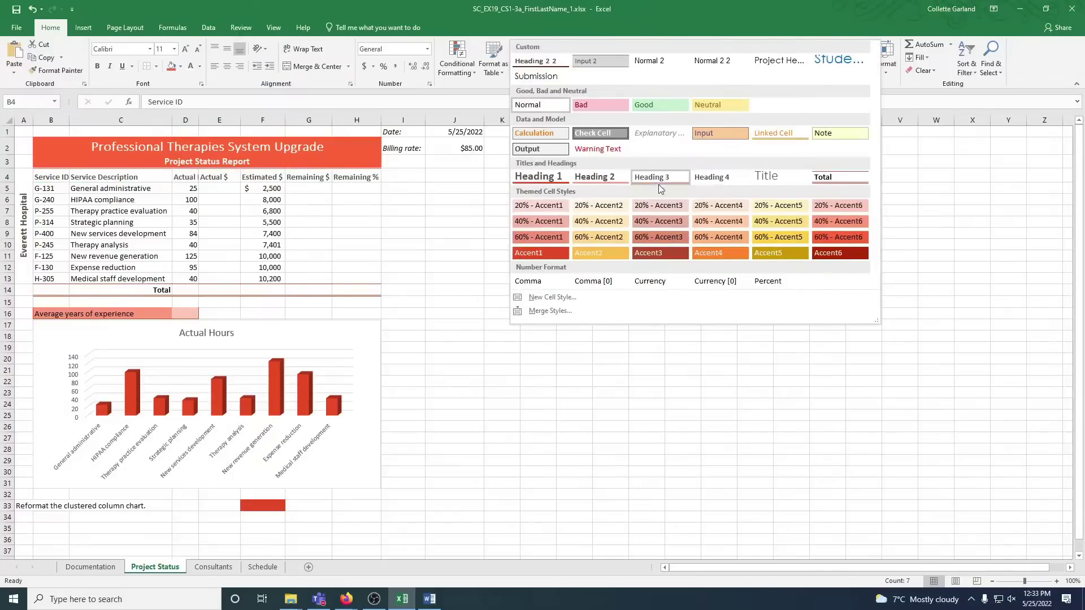
click(846, 252)
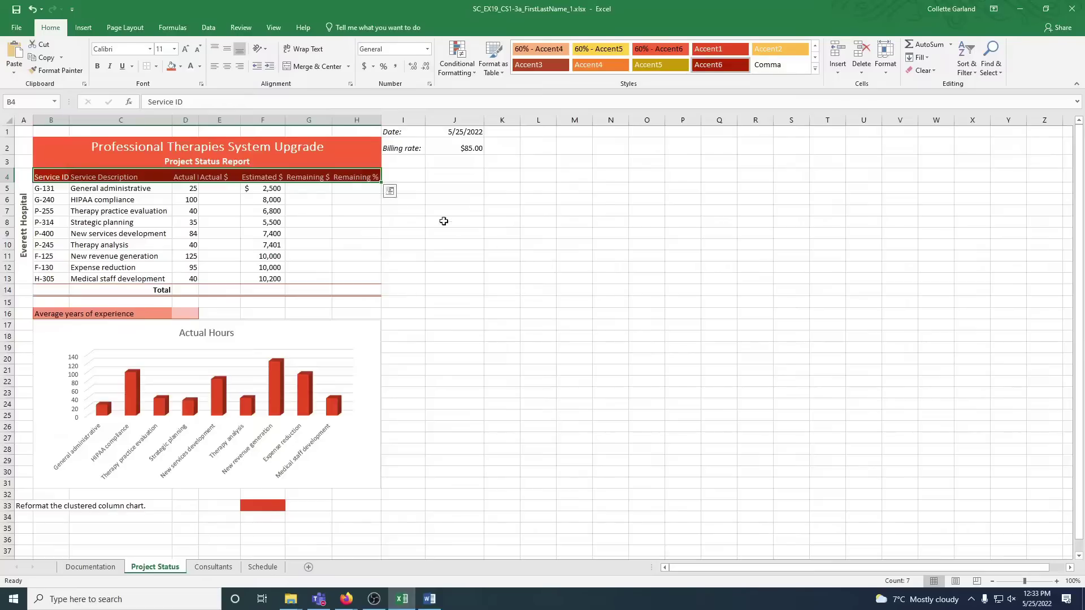
double_click(197, 121)
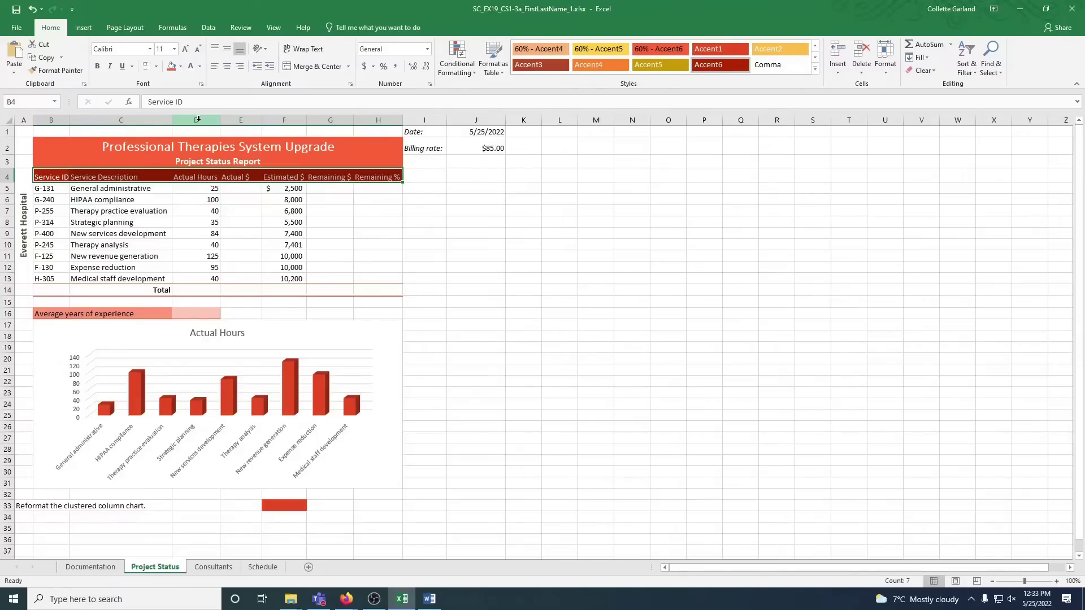
Enter =D5*$J$2 in E5 for the first Actual $ amount
click(243, 190)
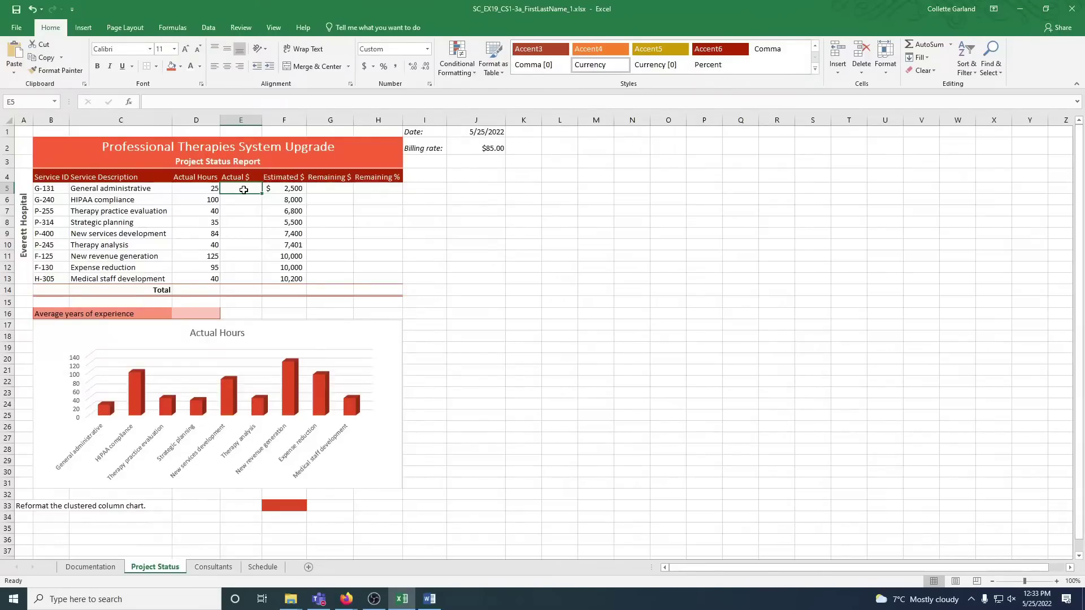
text(=)
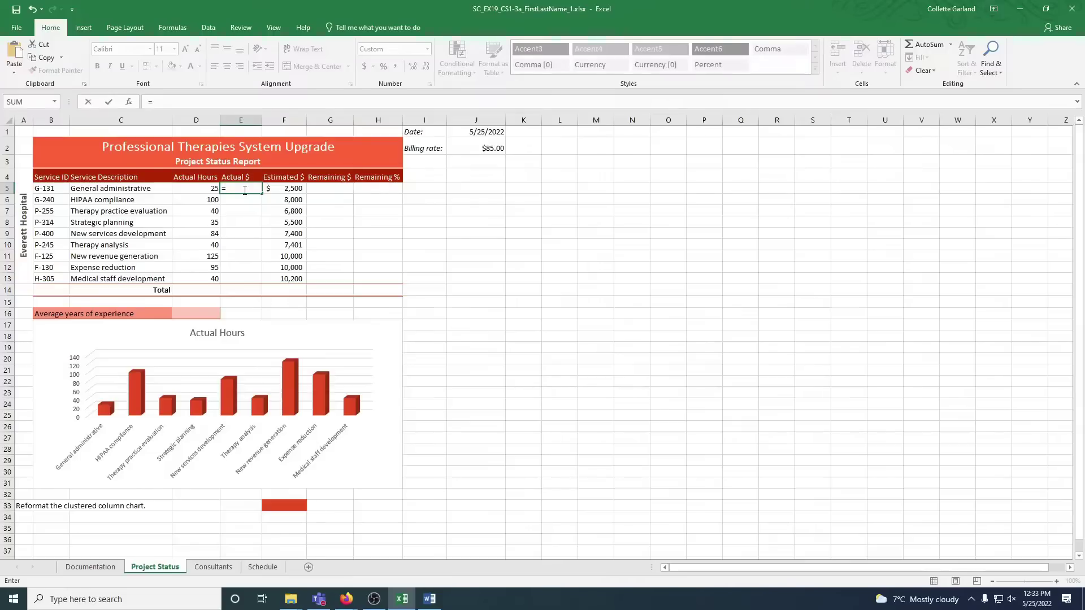
text(D5)
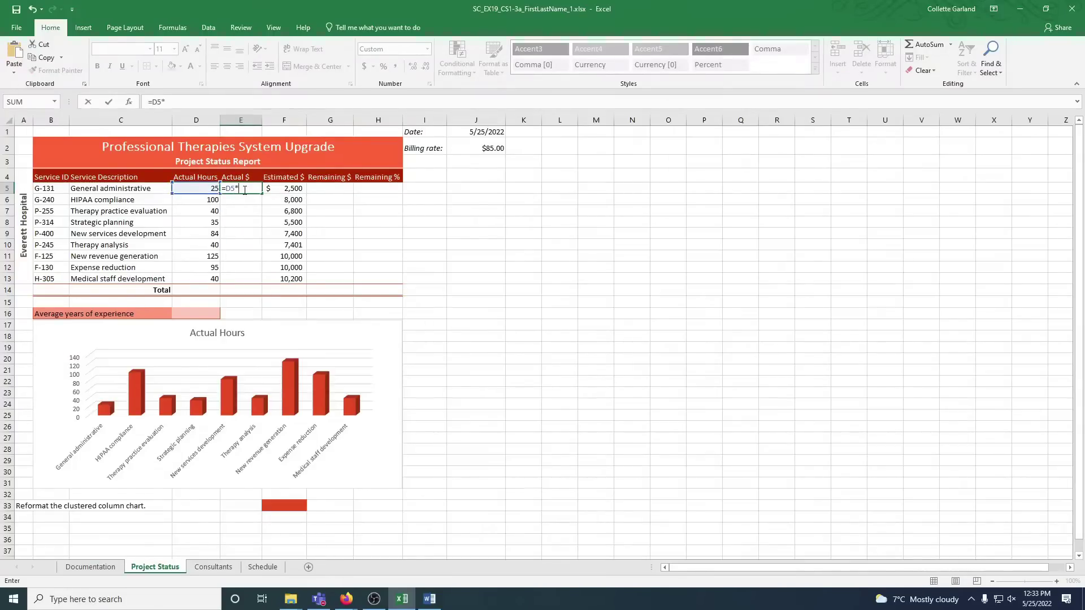
text(*J2)
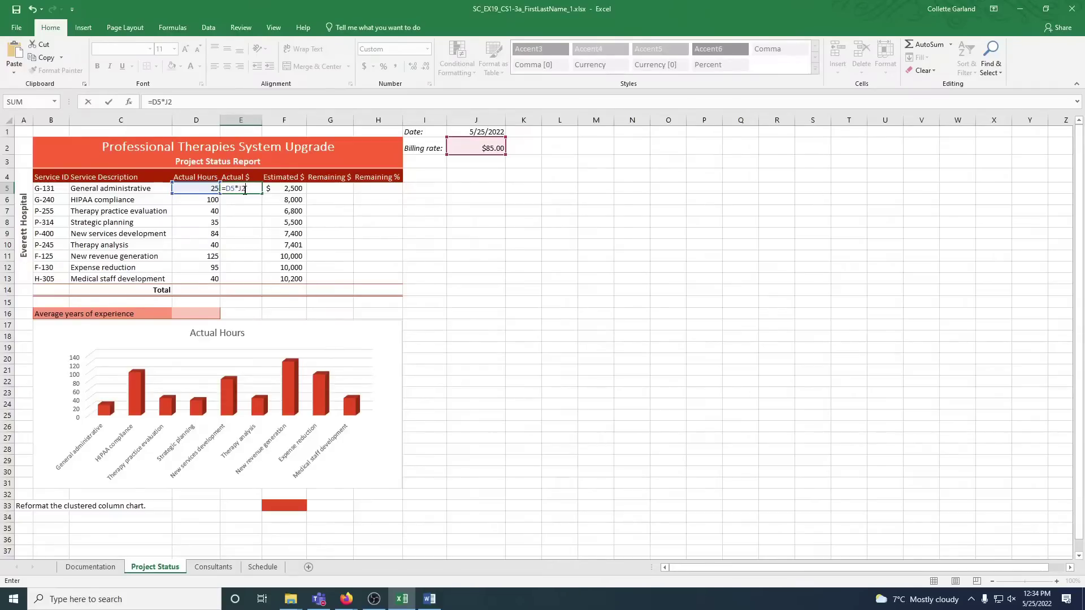
key(F4)
key(Return)
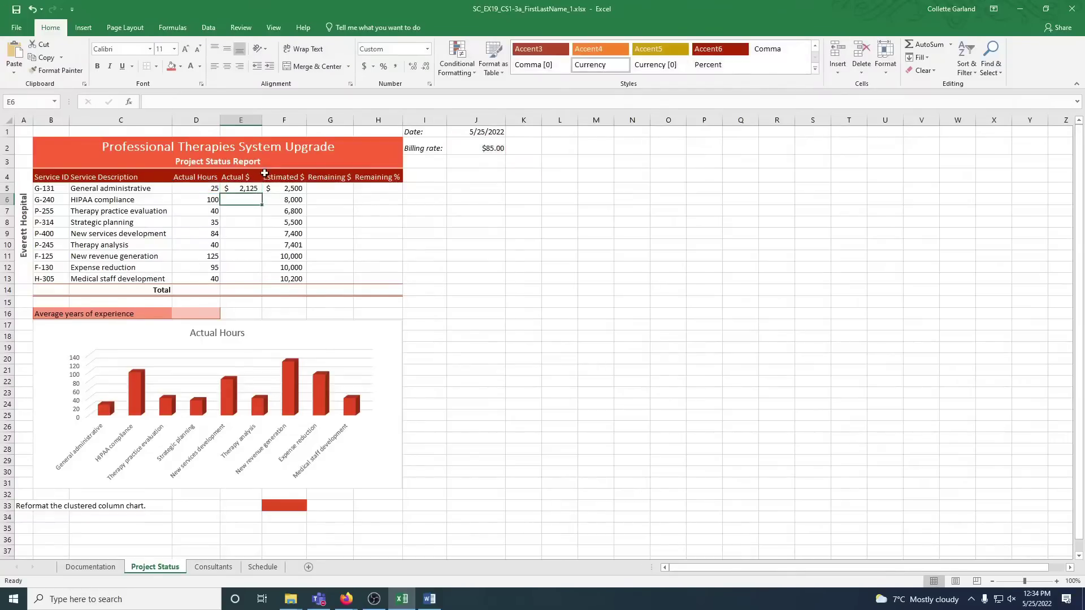
click(256, 191)
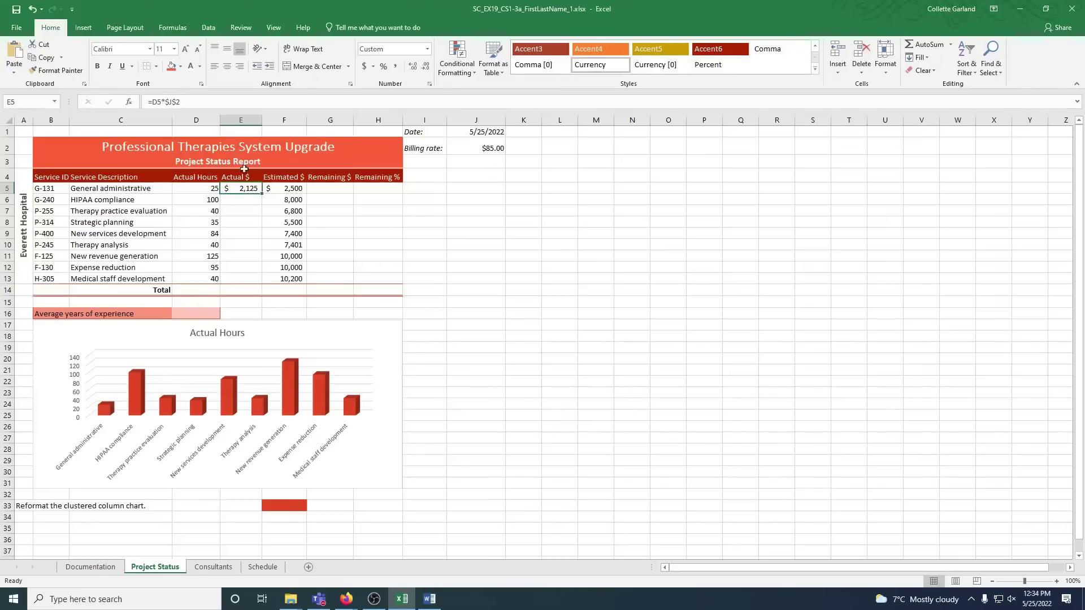
click(477, 146)
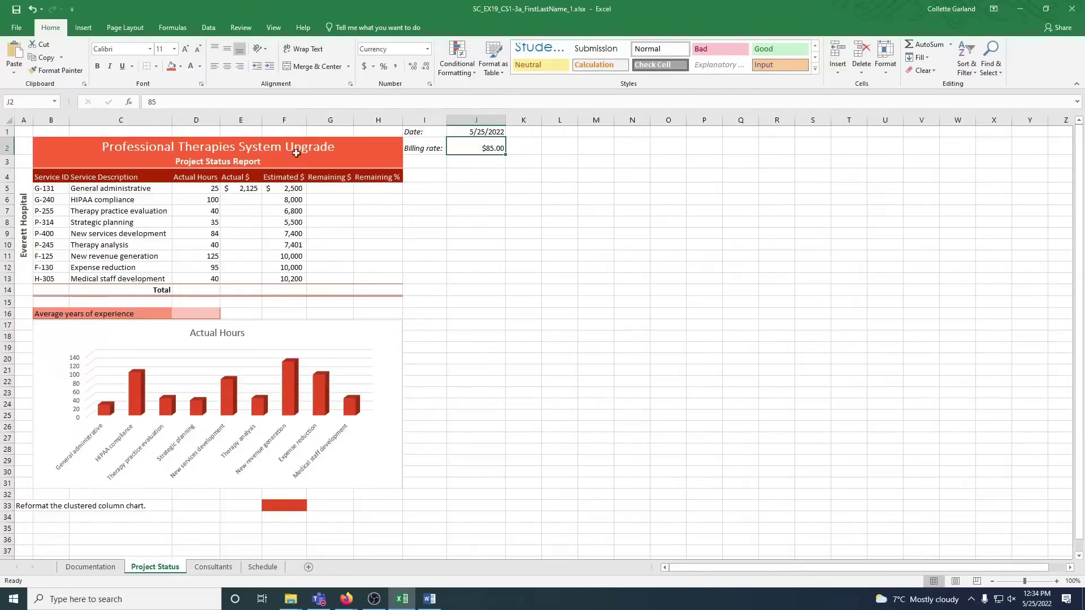
click(252, 189)
Fill the Actual $ formula down to E13 and check the copied formulas
drag(263, 195, 262, 284)
click(259, 201)
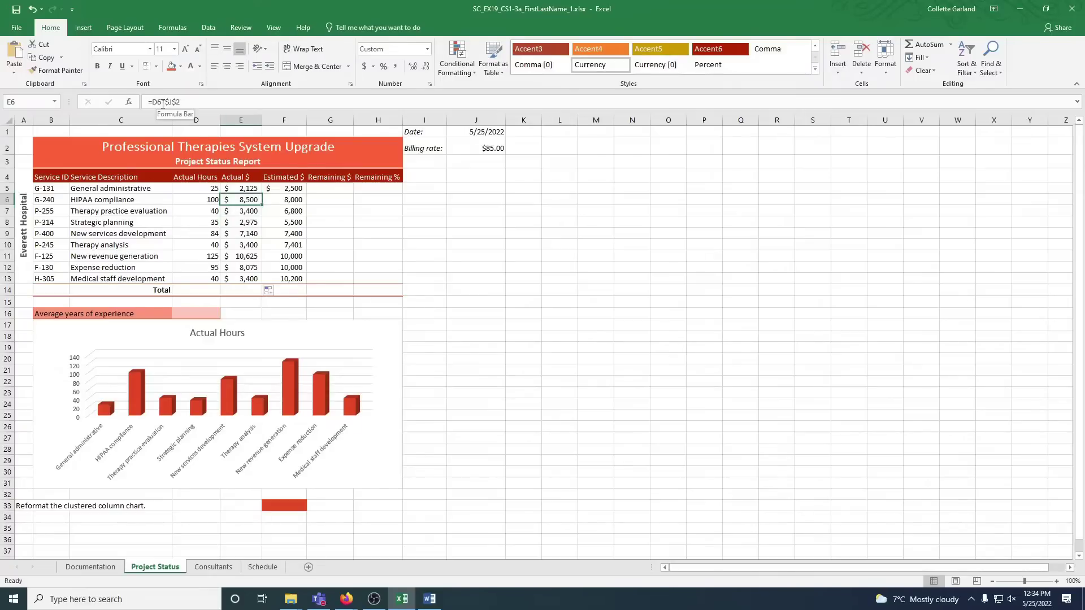
key(Down)
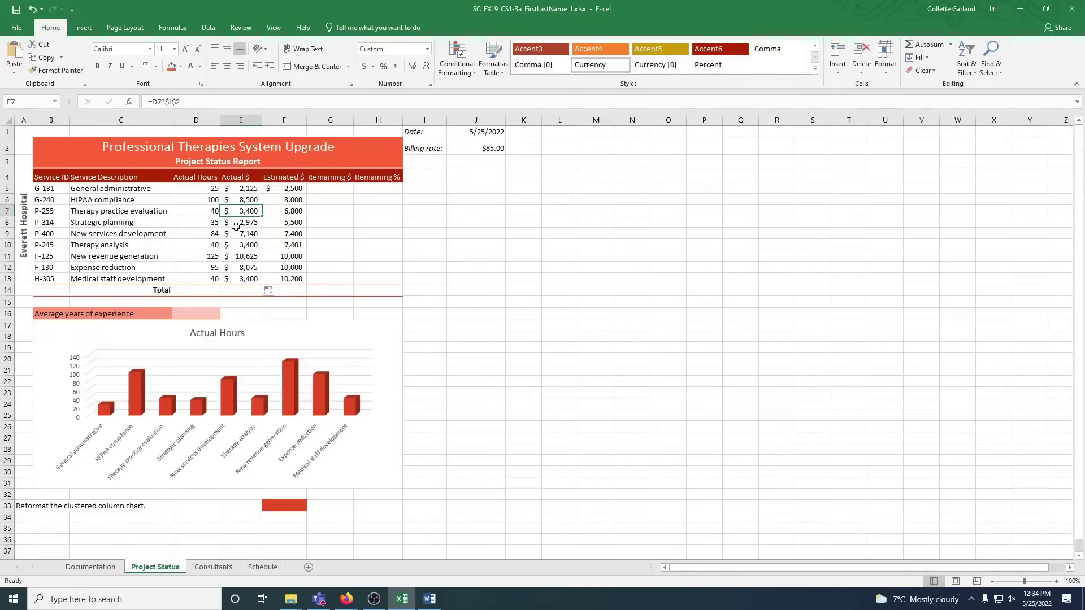
key(Down)
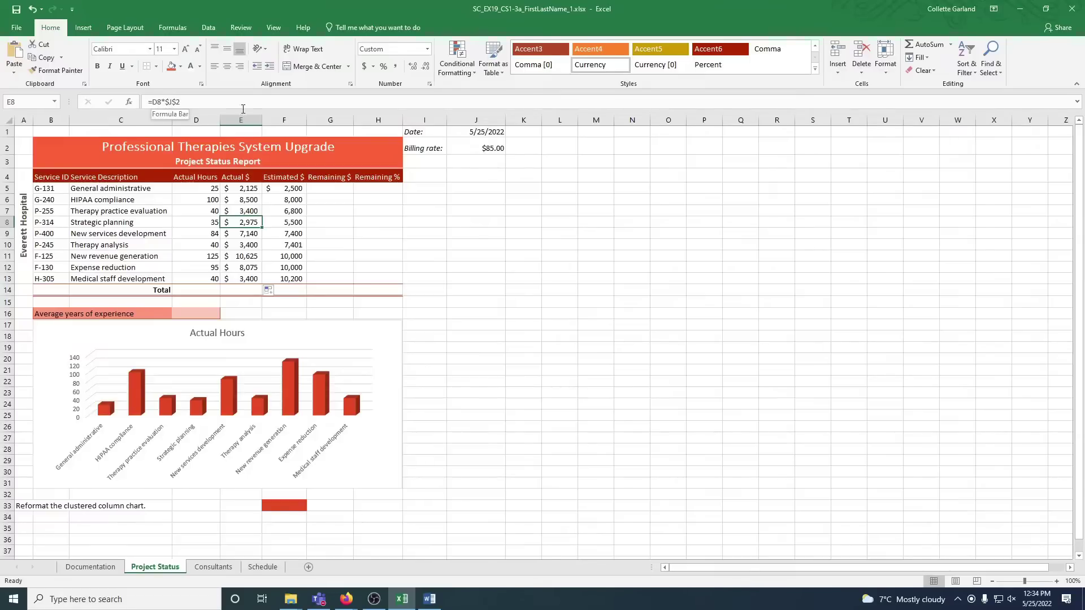
click(253, 234)
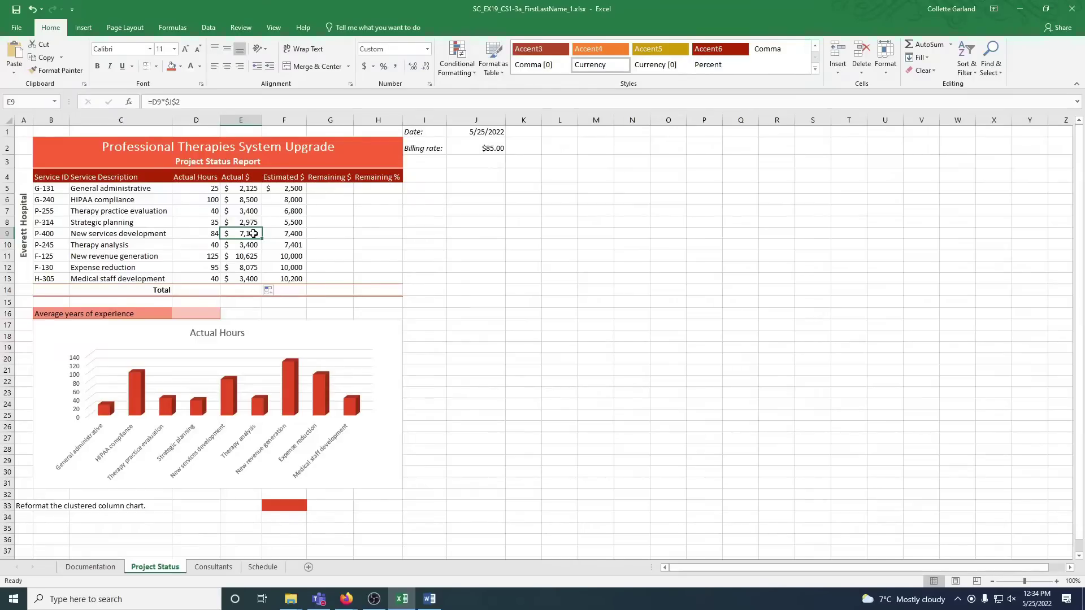
Format the Actual $ amounts E5:E13 in Comma Style without dollar signs
drag(254, 189, 250, 276)
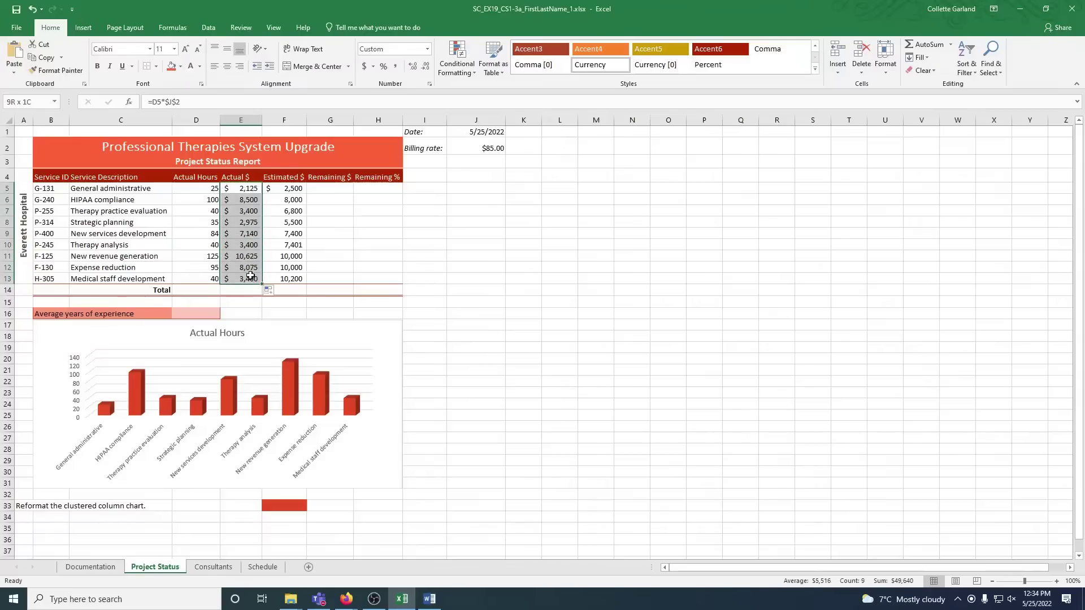
click(393, 65)
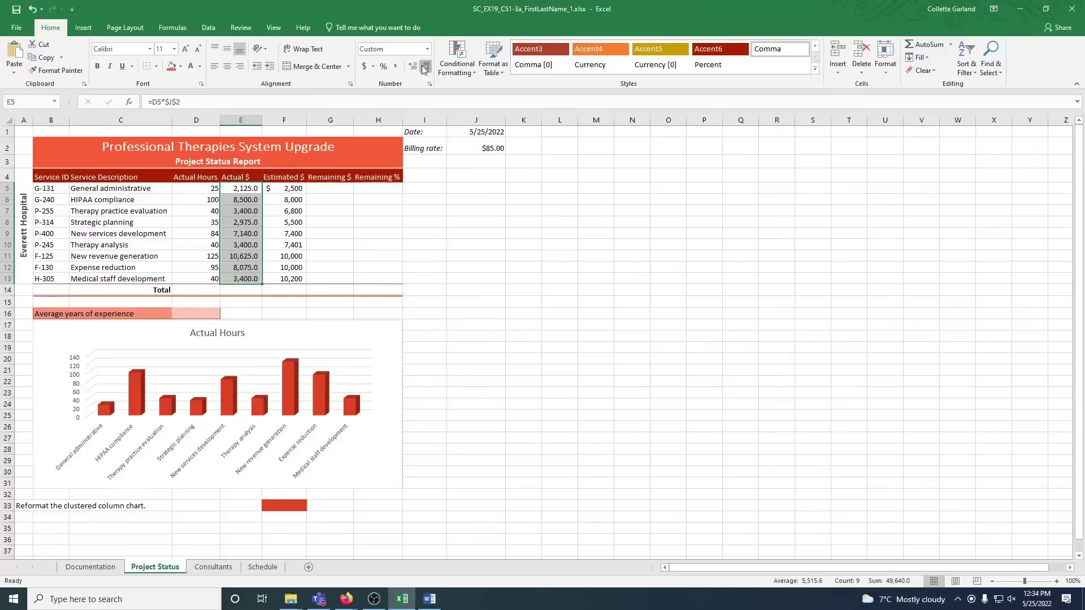
click(279, 256)
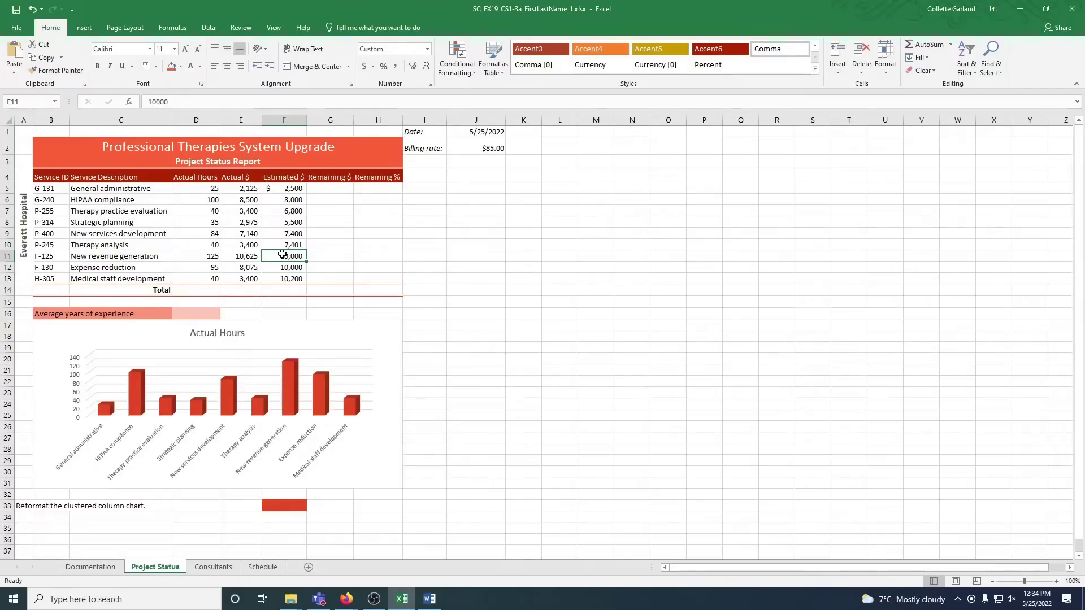
Enter the Remaining $ formula =F5-E5 in G5
click(322, 191)
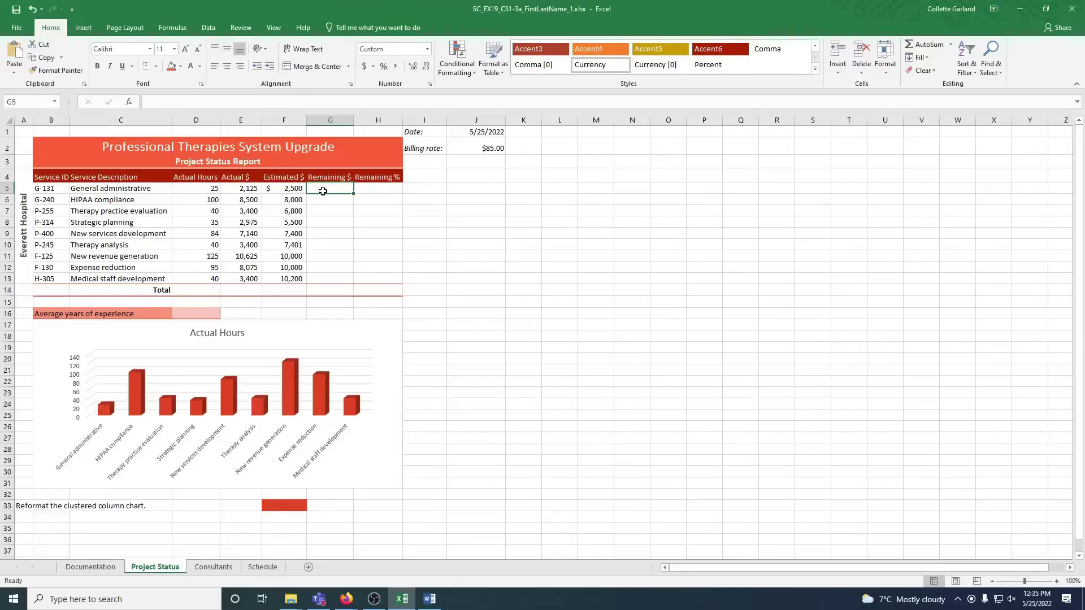
text(=)
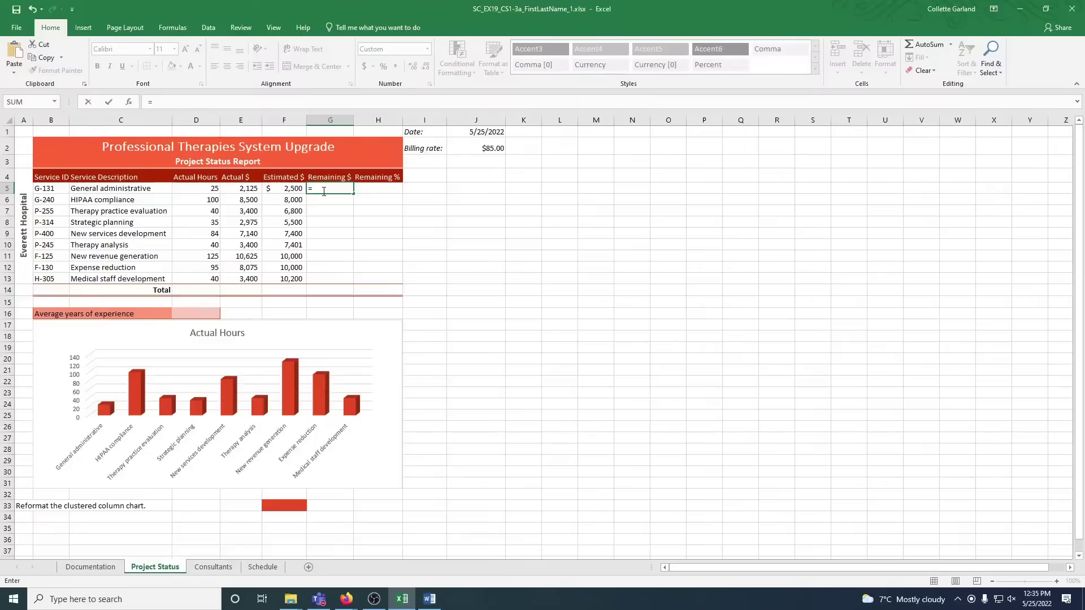
text(F5)
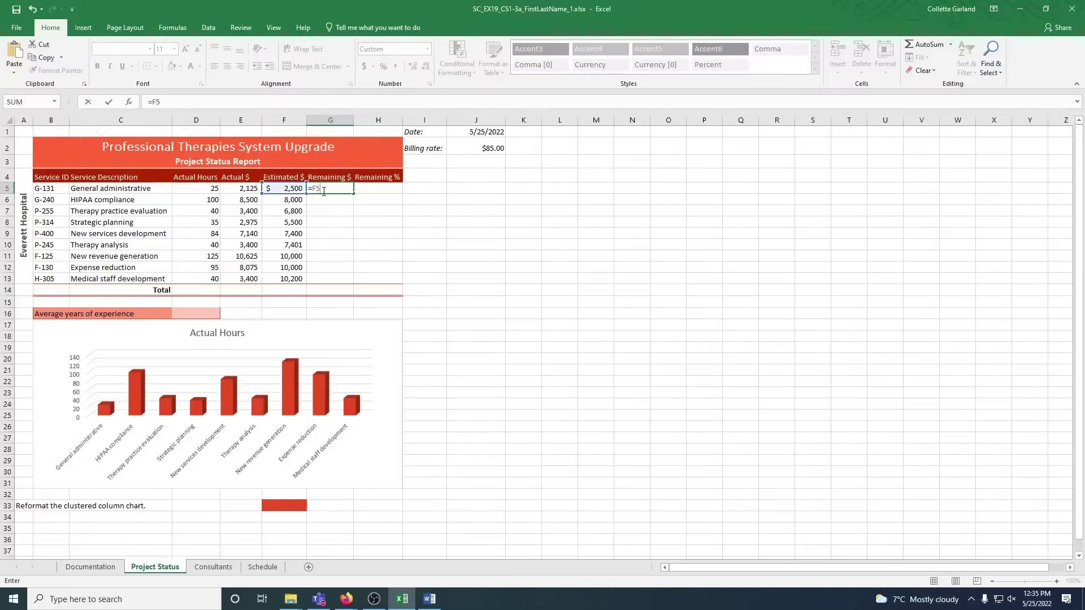
text(-E5)
key(Return)
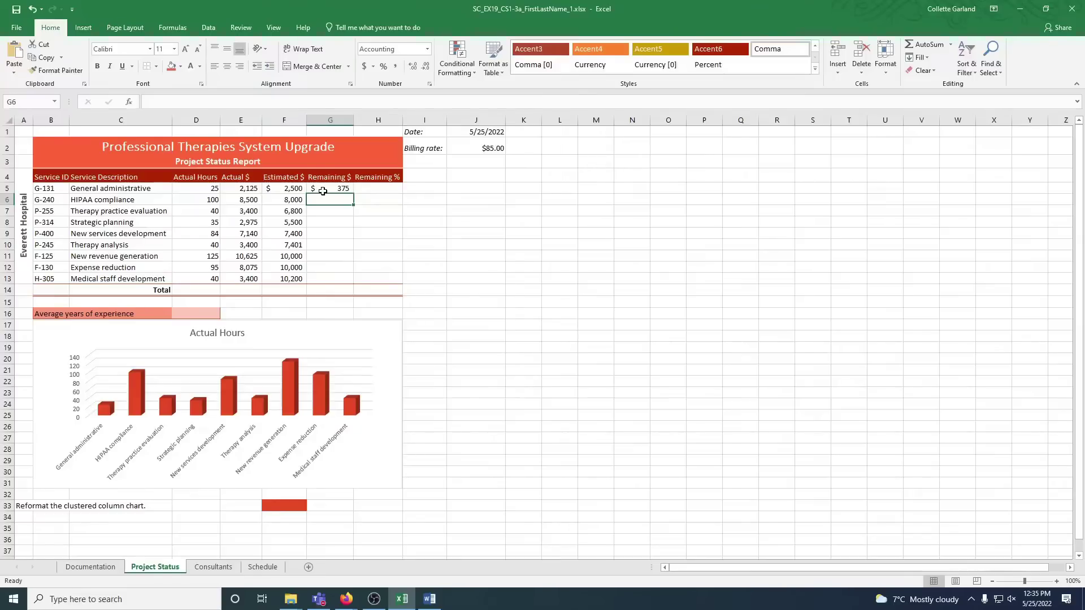
Fill the Remaining $ formula down to G13 as whole-number Comma Style values
click(322, 191)
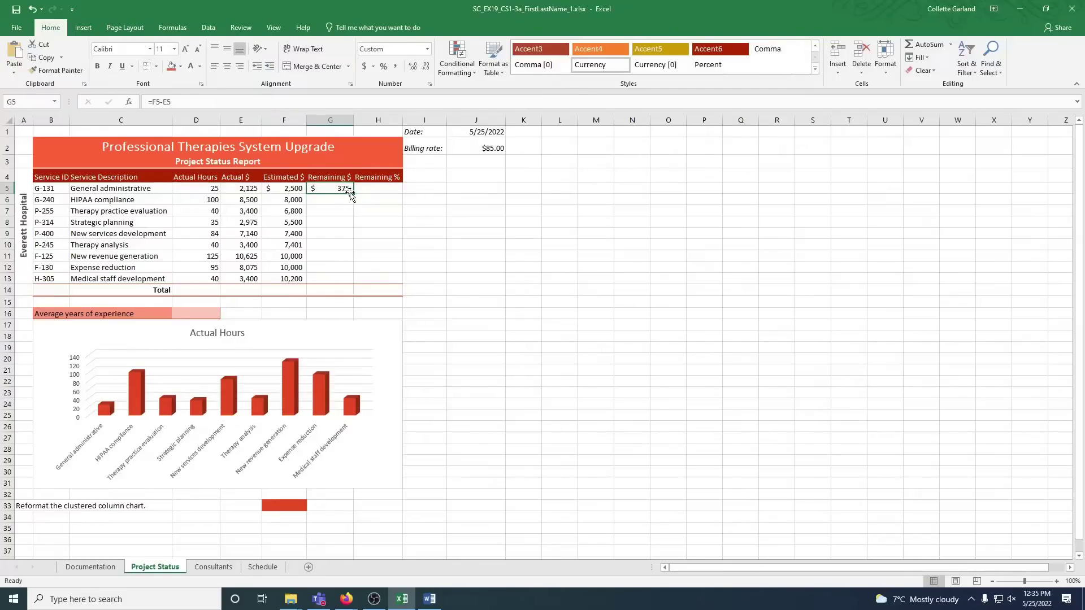
drag(354, 192, 354, 283)
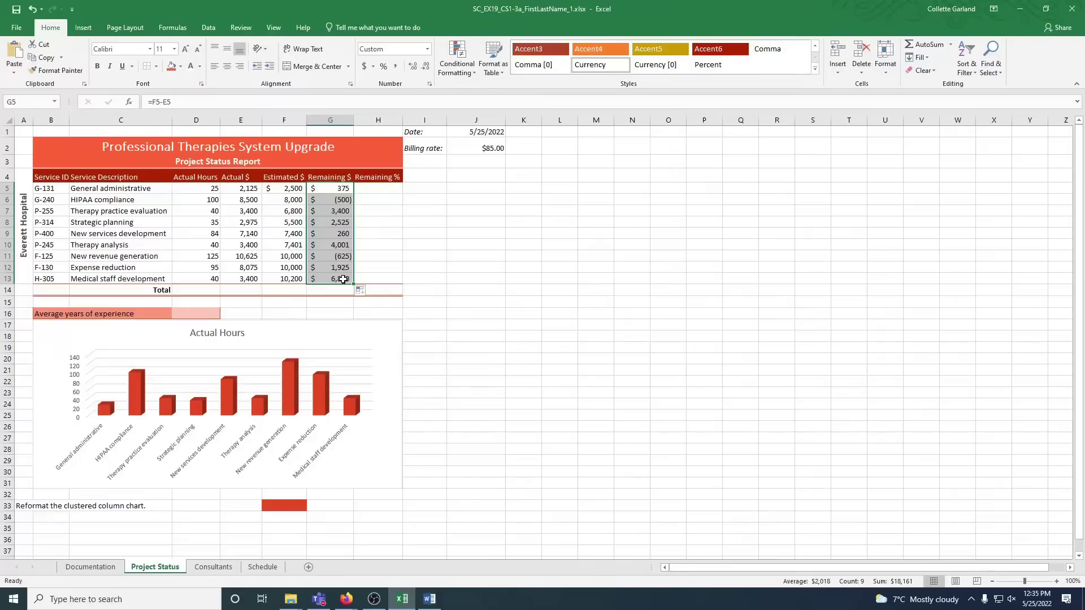
click(394, 66)
click(424, 71)
click(424, 72)
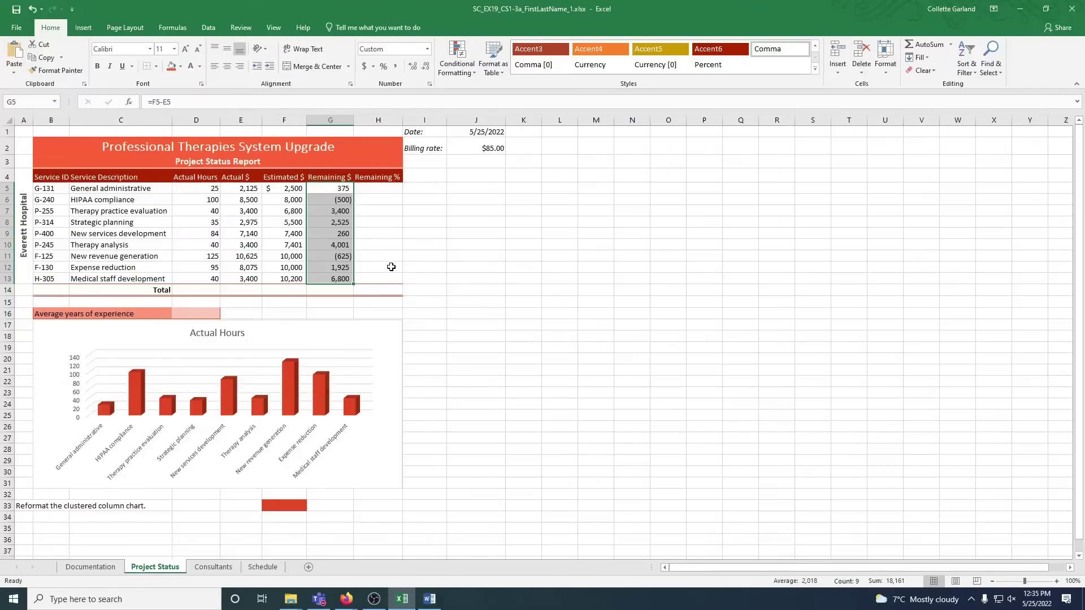
Enter =G5/F5 in H5 to compute Remaining % for the first service
click(393, 188)
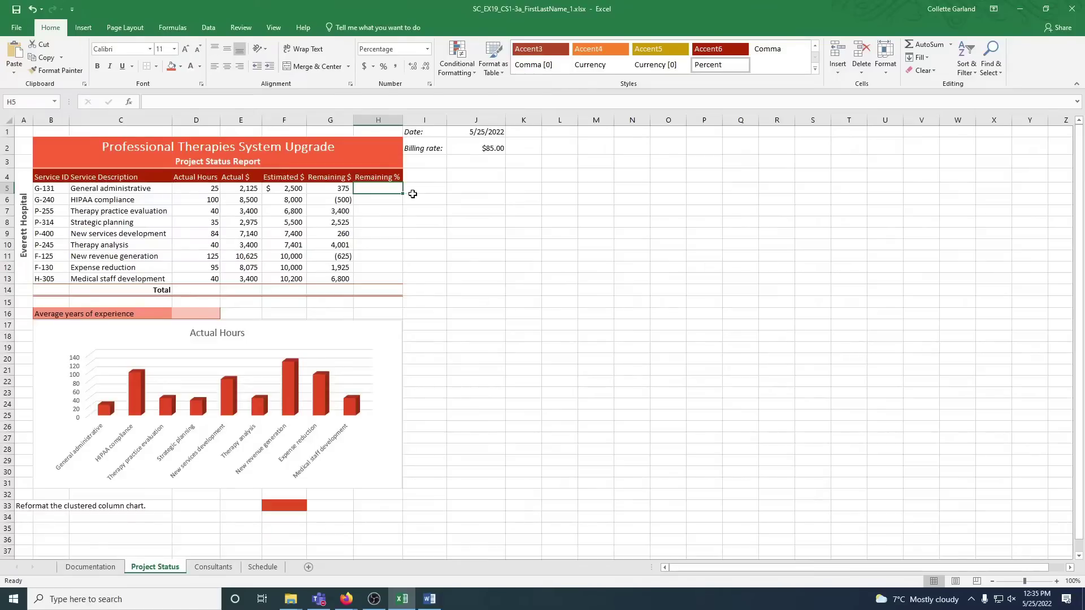
text(=)
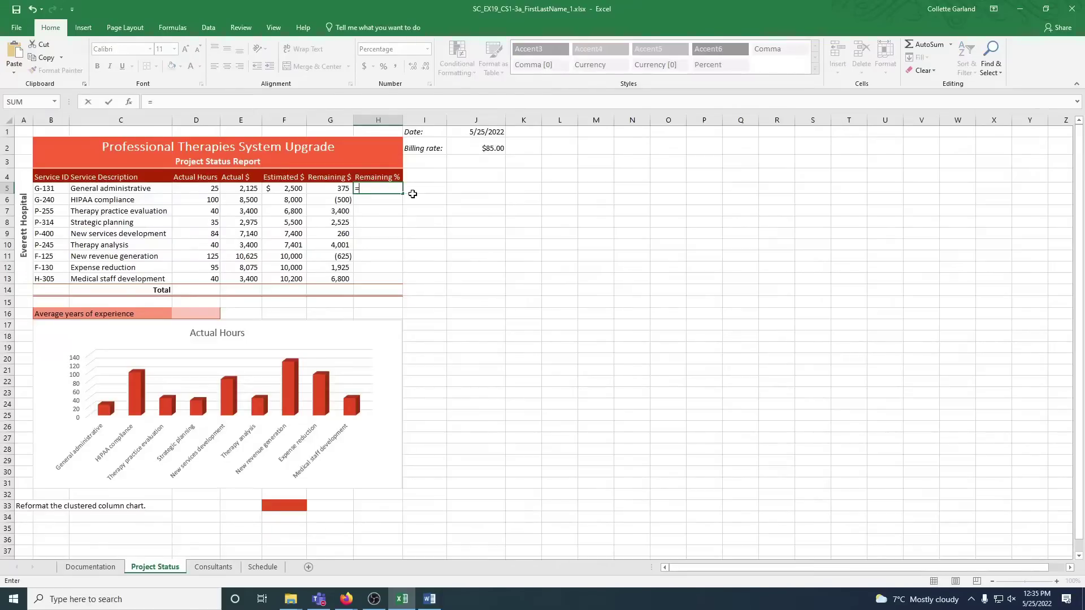
text(g5/)
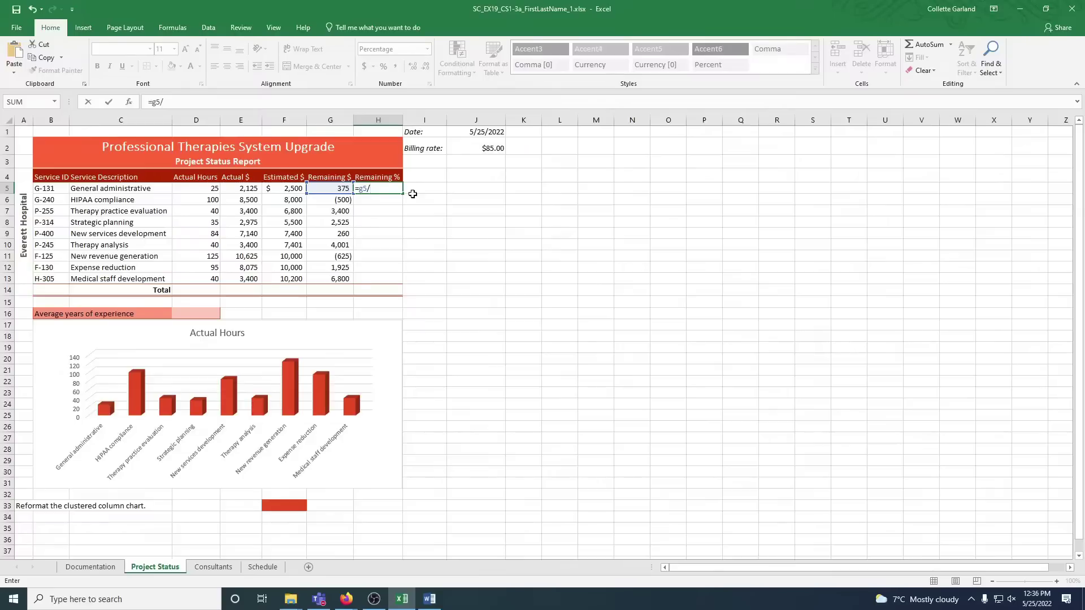
text(f5)
key(BackSpace)
key(BackSpace)
text(/f5)
key(Return)
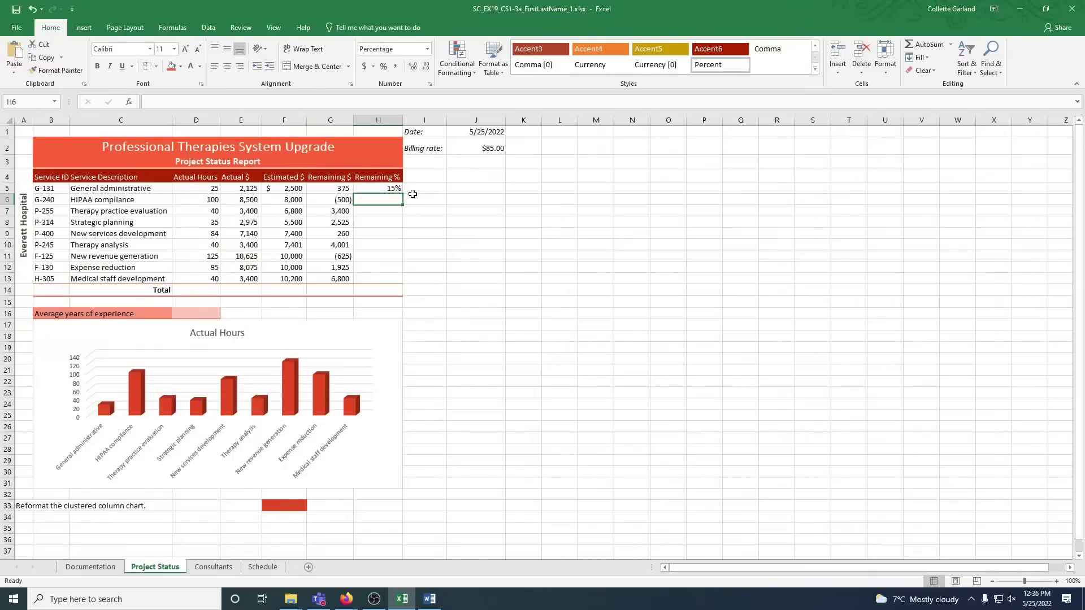
Copy H5's formula to H6:H14, pasting formulas with number formatting
click(385, 189)
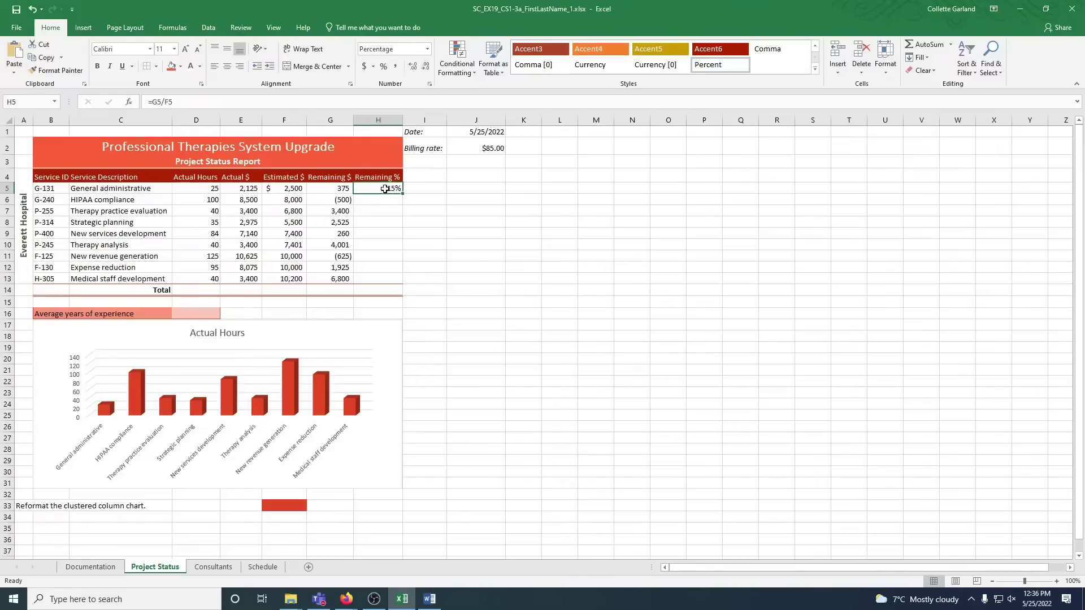
click(43, 57)
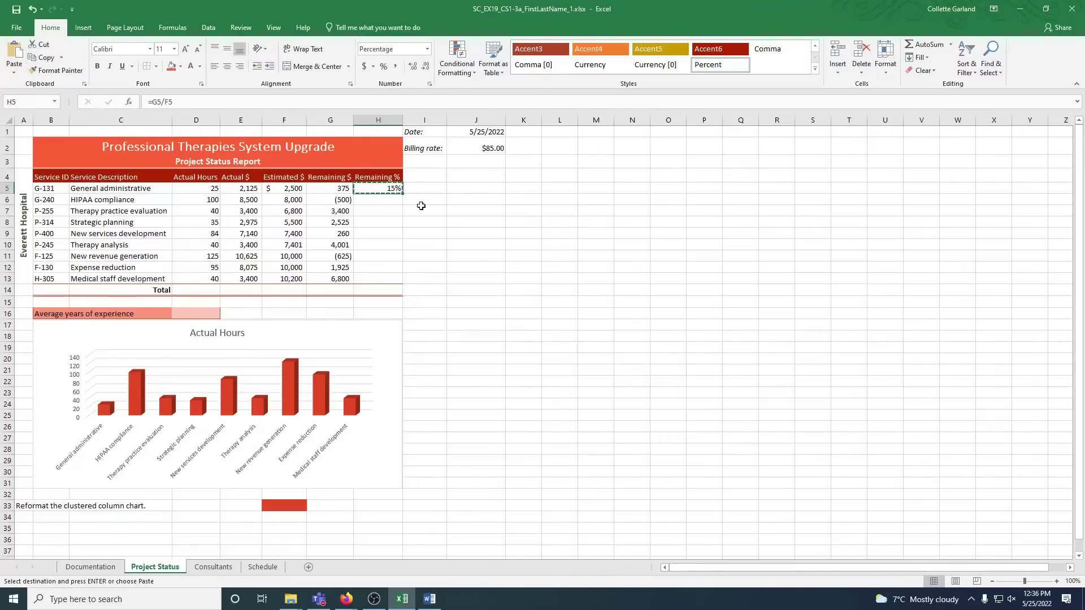
drag(398, 200, 389, 288)
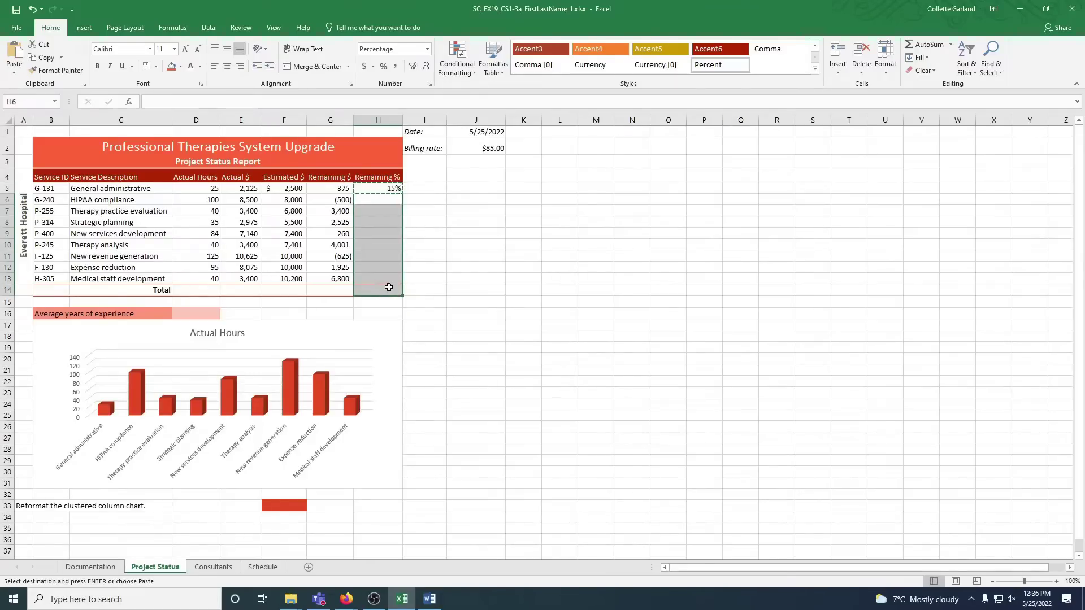
click(13, 74)
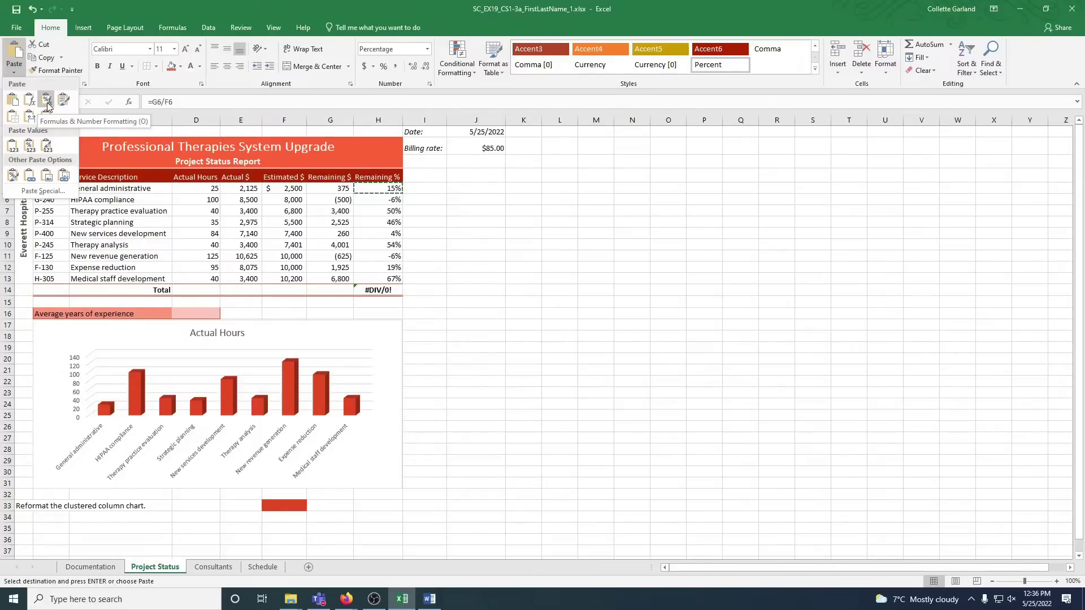
click(47, 105)
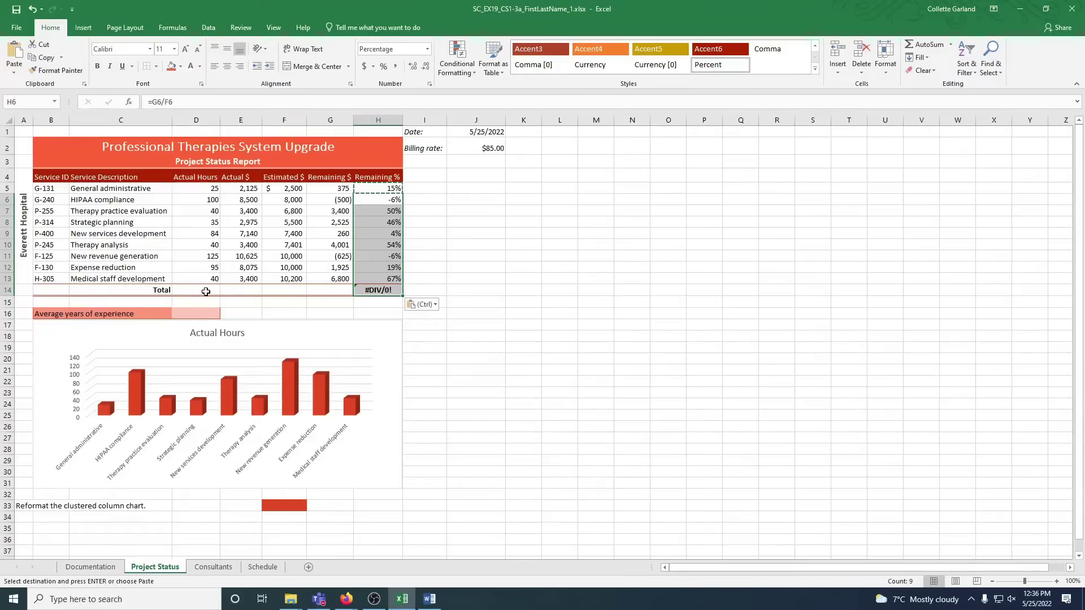
Enter =SUM(D5:D13) in D14 and fill it right through G14
click(204, 289)
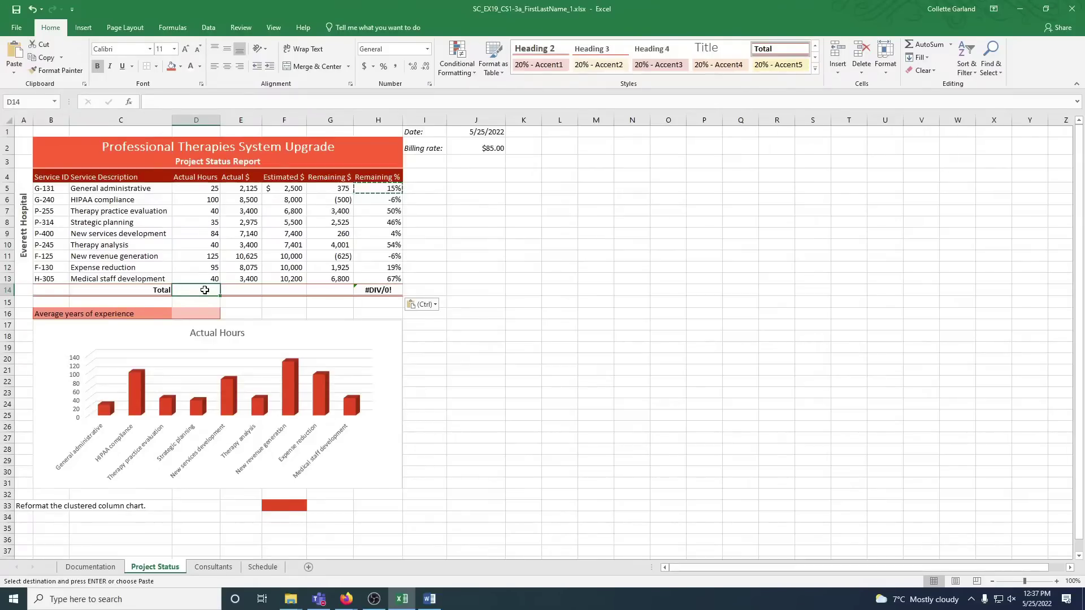
text(=sum)
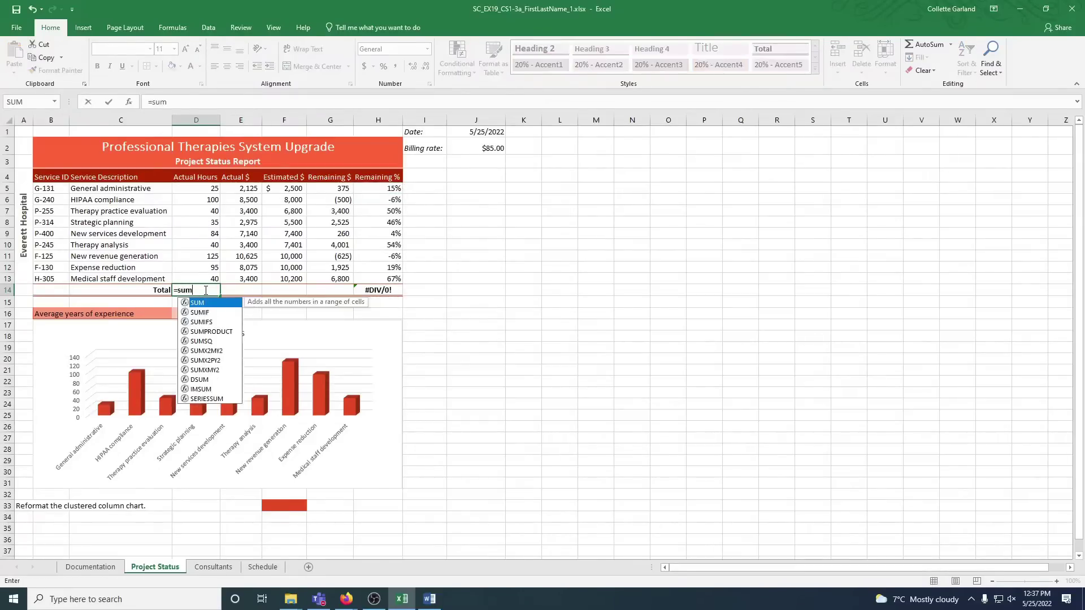
text((d)
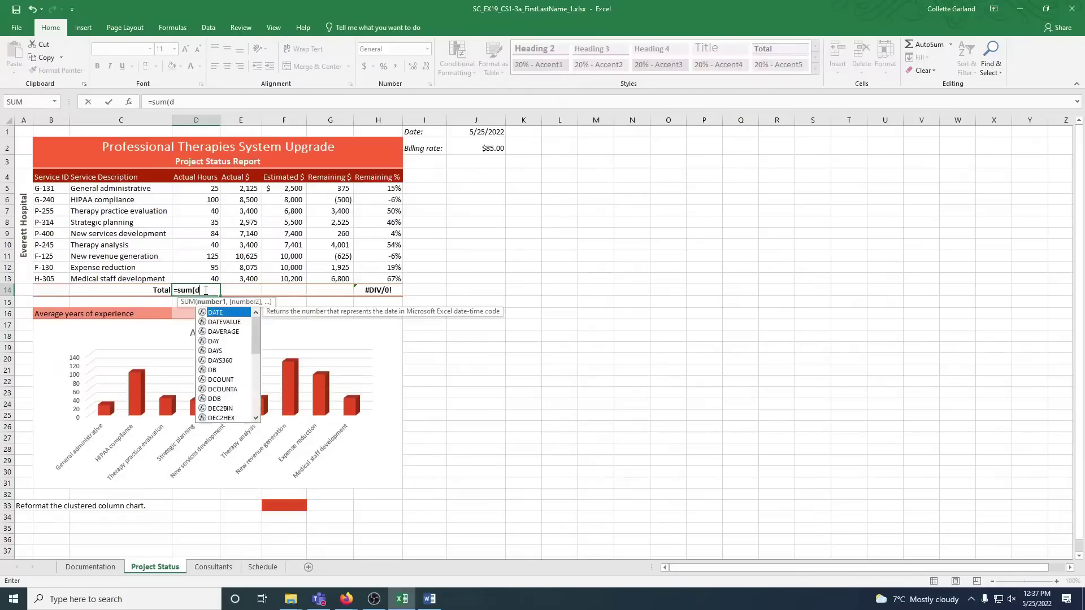
text(5:d13)
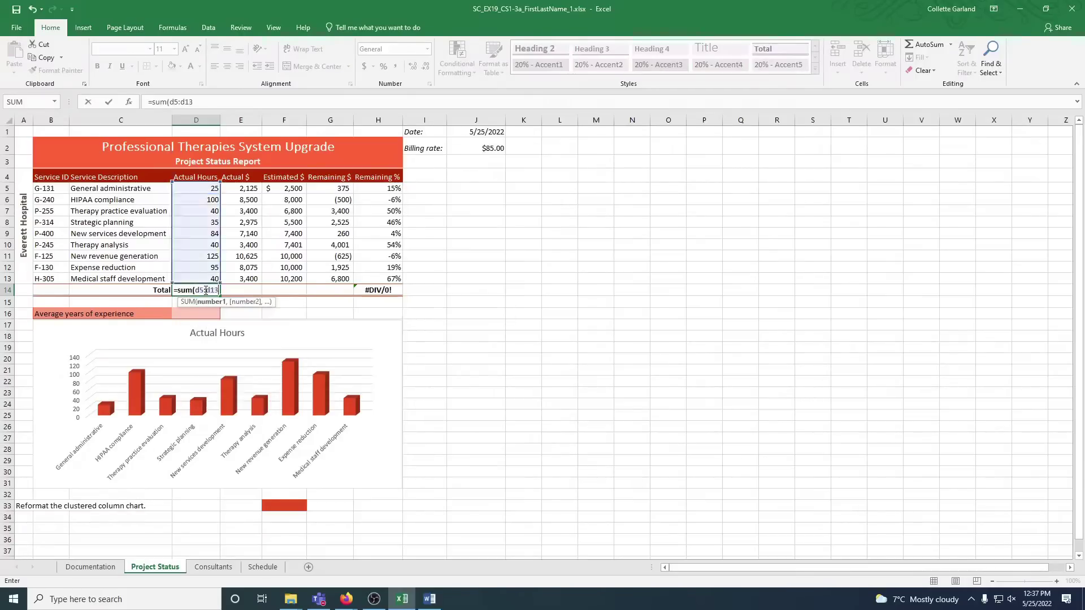
text())
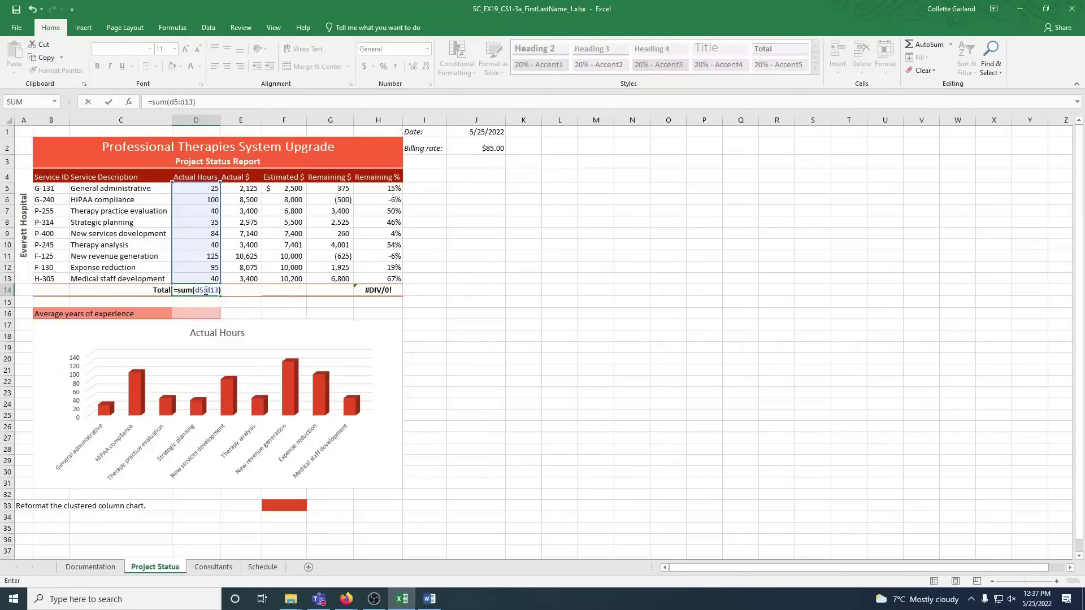
key(Return)
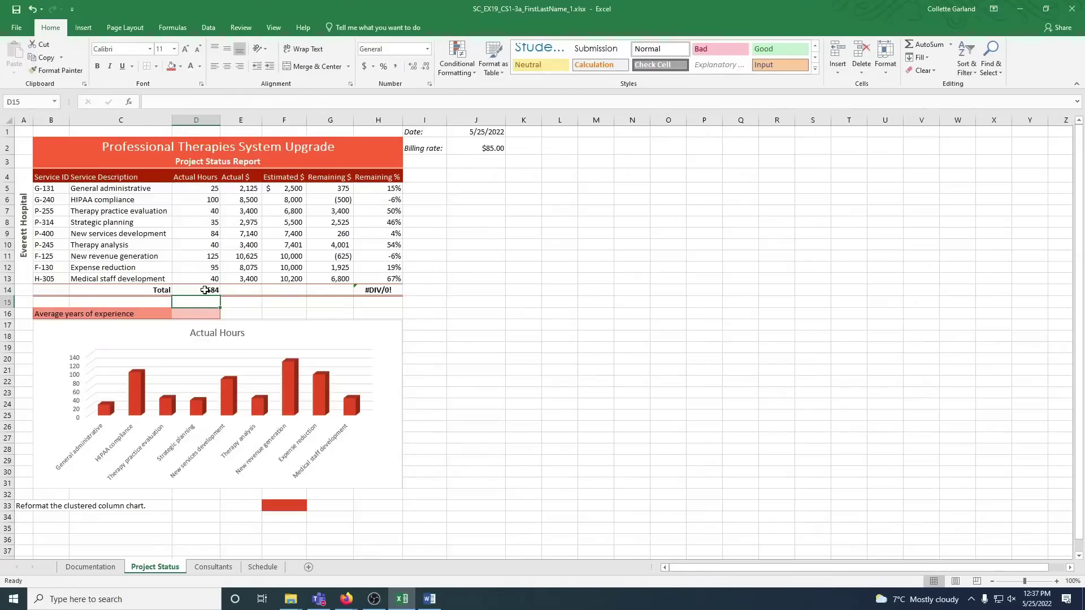
click(191, 291)
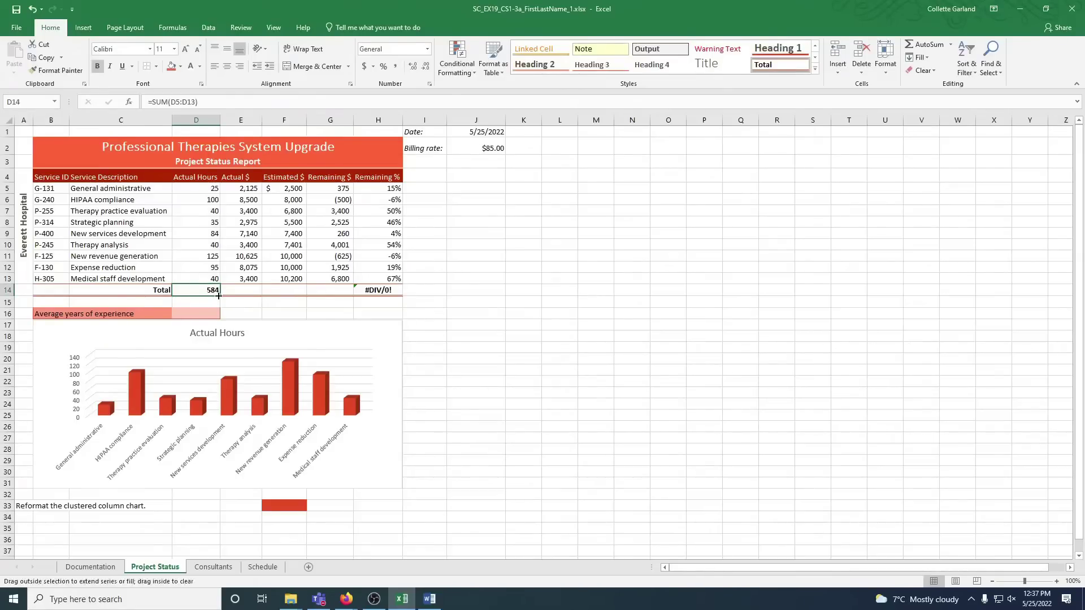
drag(218, 295, 337, 291)
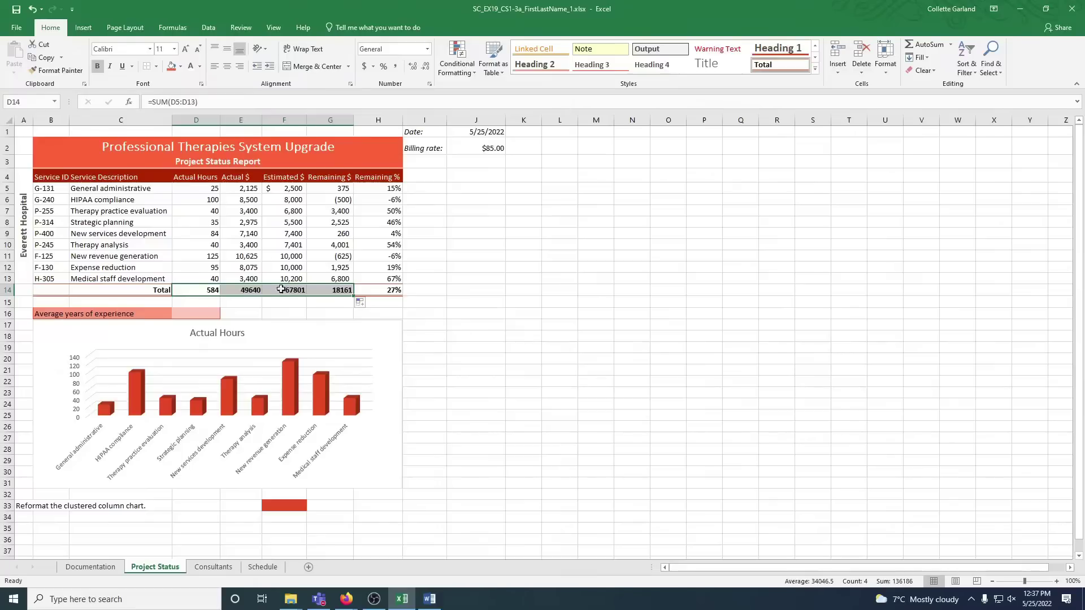
Format the E14:G14 totals as Accounting, then select the Remaining % values H5:H13
click(253, 289)
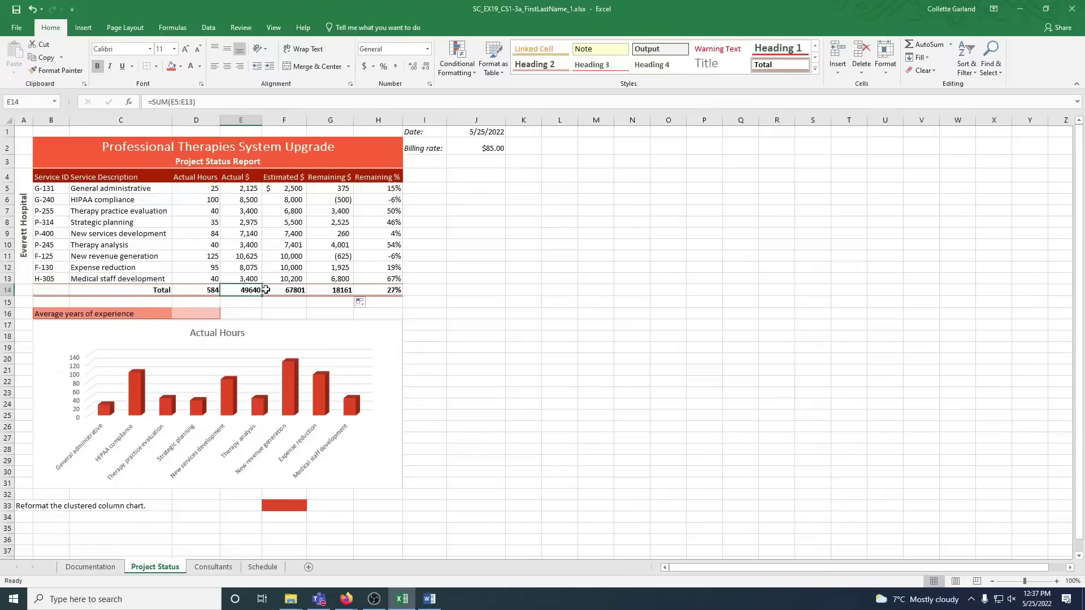
drag(265, 289, 319, 288)
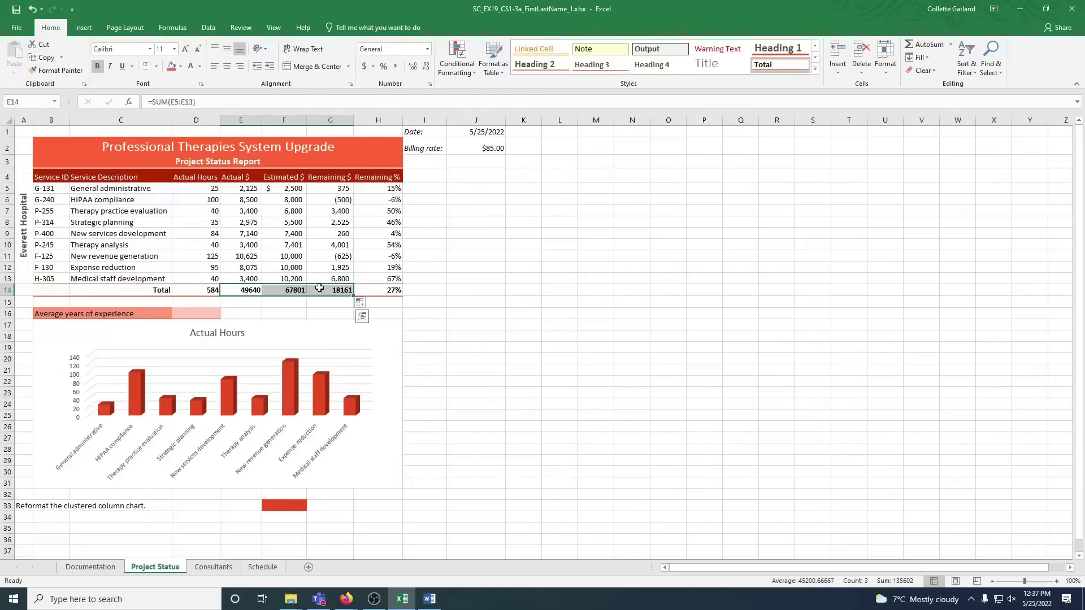
click(427, 49)
click(405, 143)
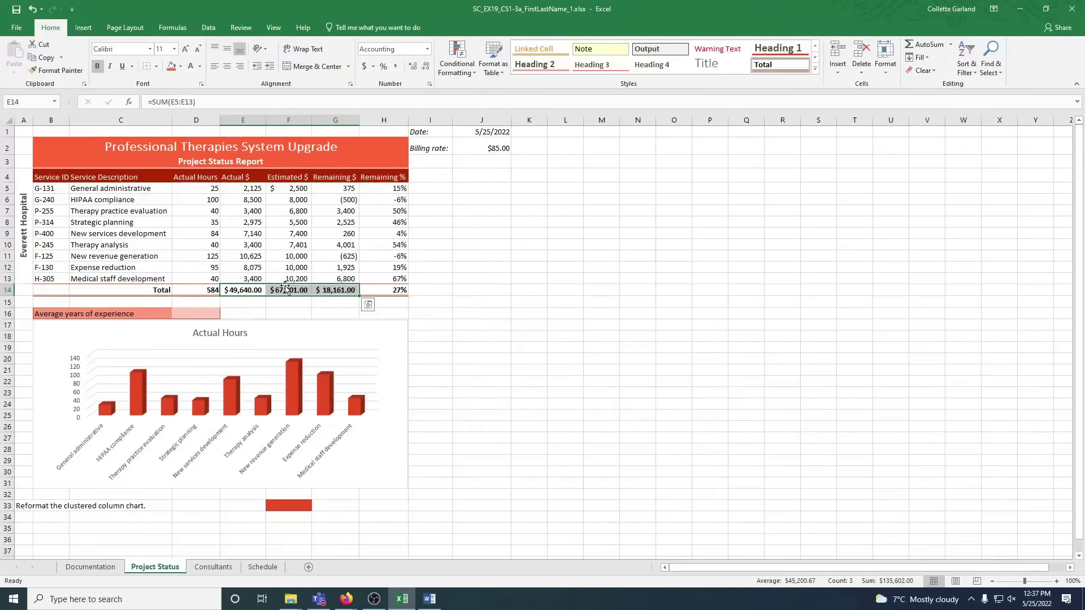
click(287, 269)
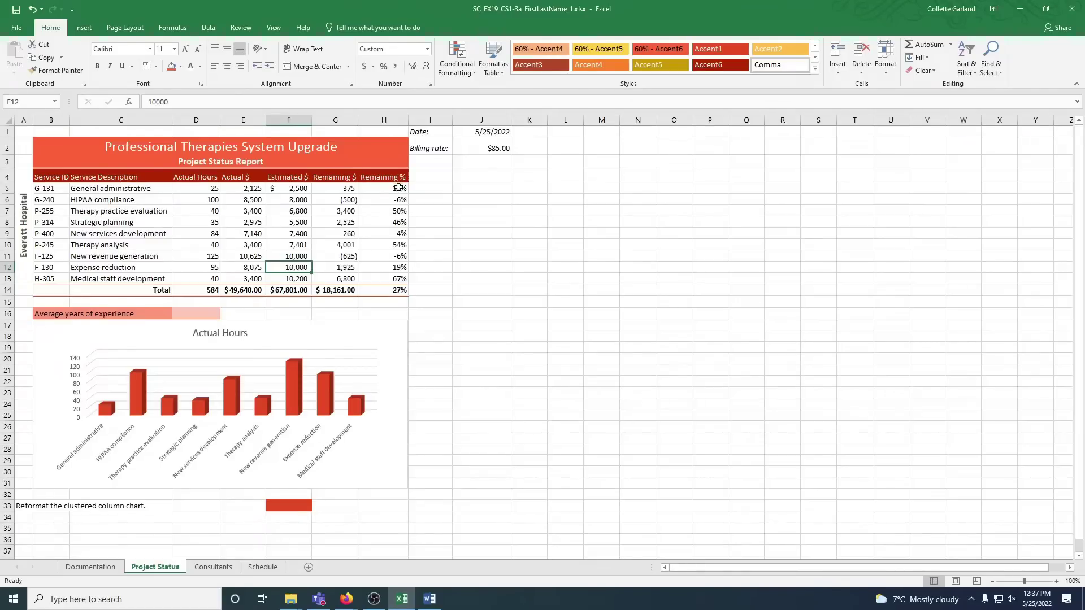
drag(398, 188, 398, 279)
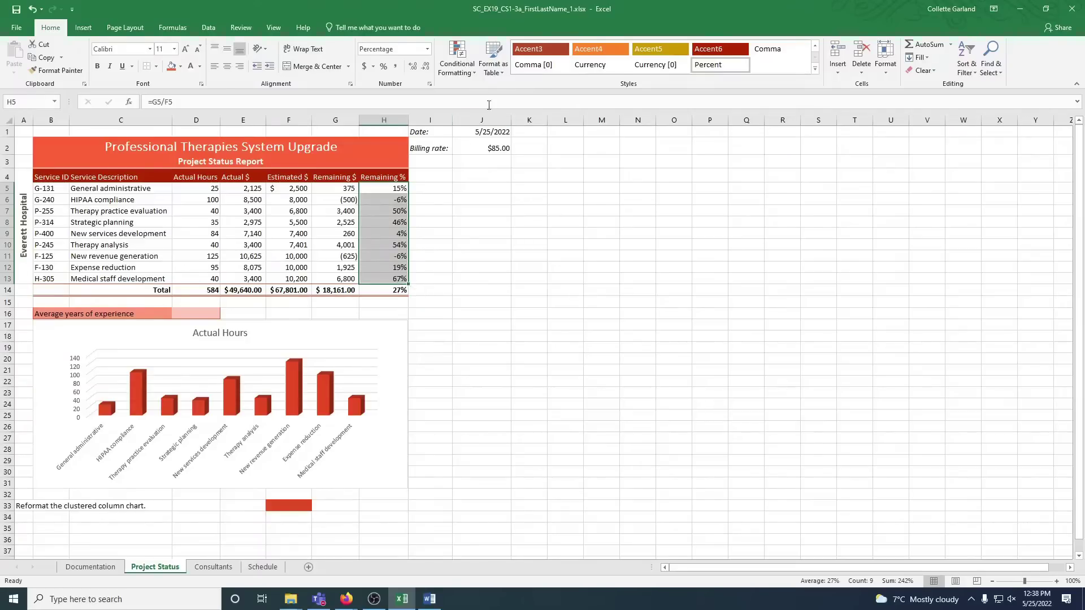
Add a Less Than 1% rule with Light Red Fill and Dark Red Text
click(469, 66)
mouse_move(489, 99)
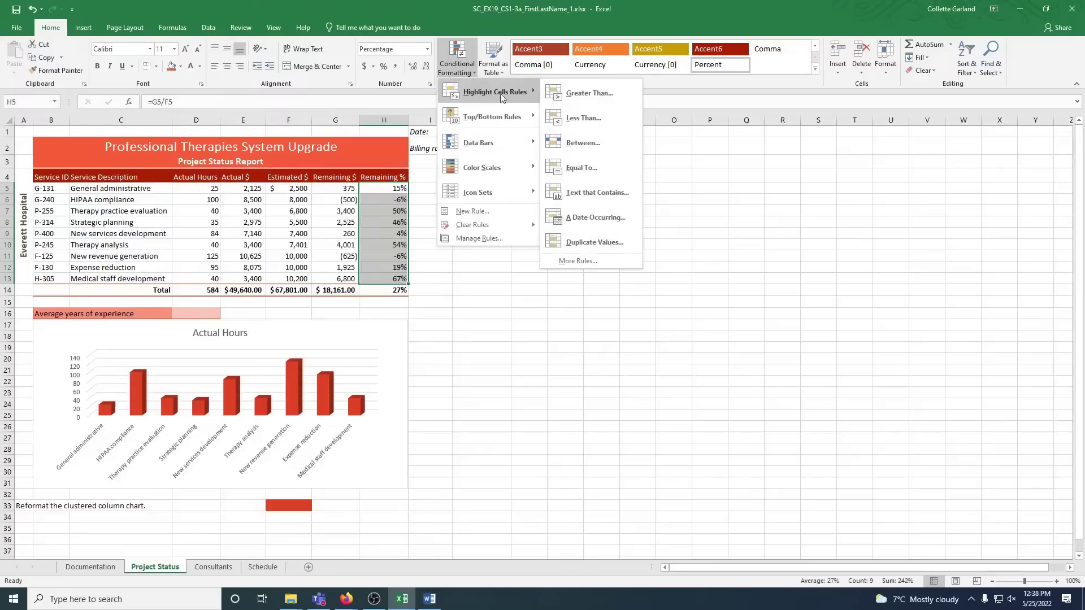
click(582, 118)
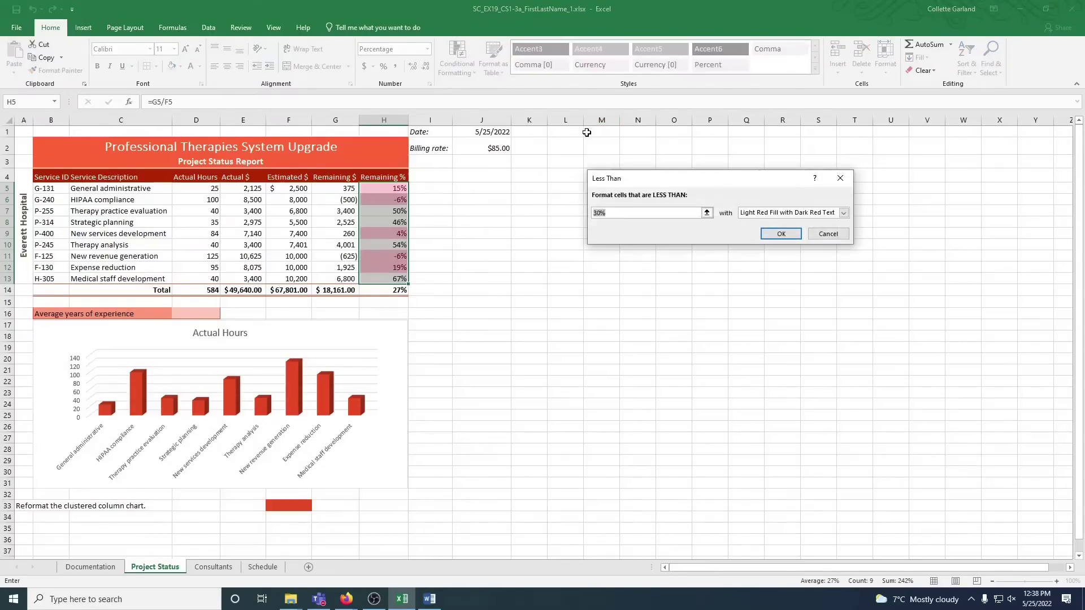
text(1%)
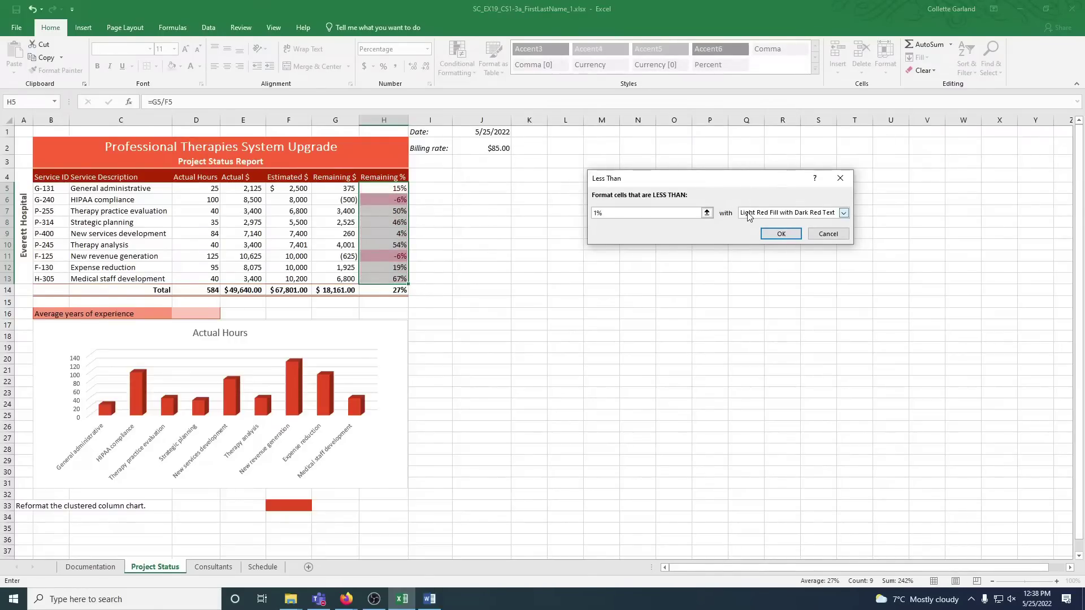
click(780, 234)
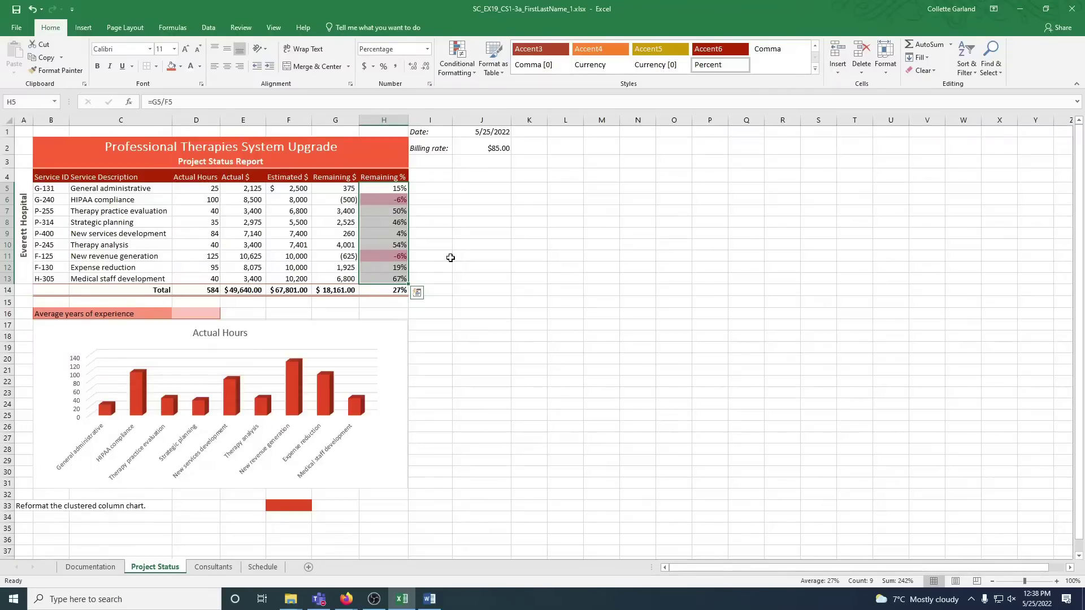
Copy the Consultants table B2:G12 to Project Status J3, keeping source formatting
click(213, 566)
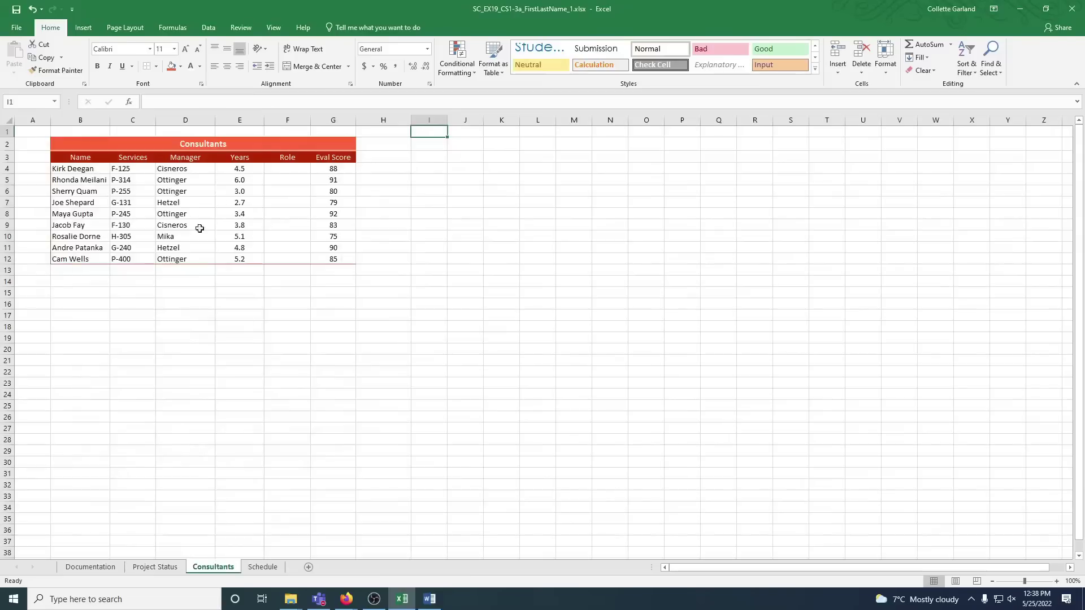
mouse_move(78, 145)
mouse_down()
mouse_move(300, 218)
mouse_move(326, 257)
mouse_up()
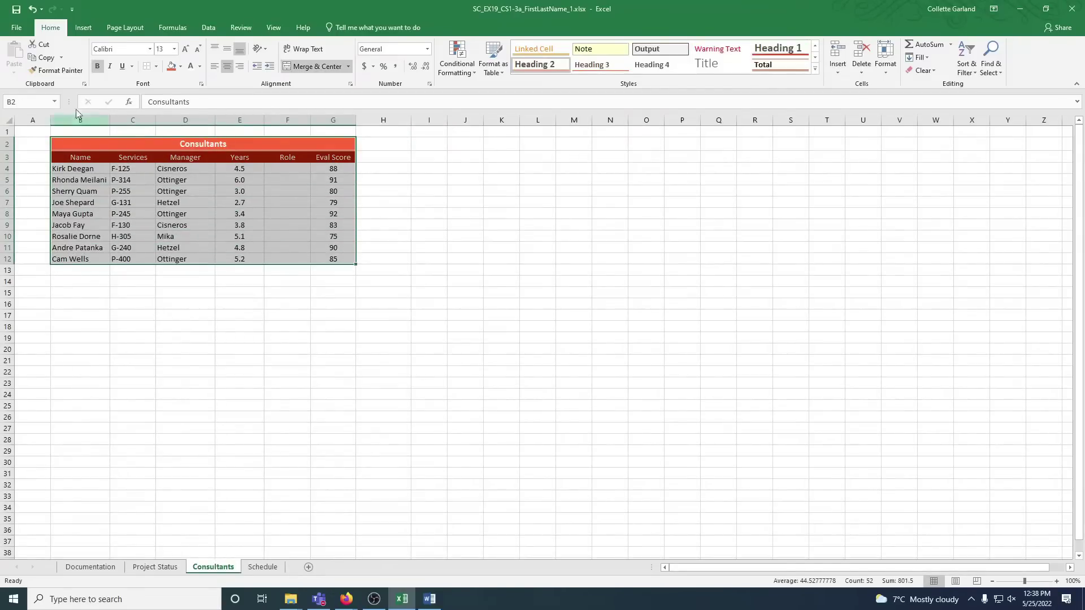
click(43, 58)
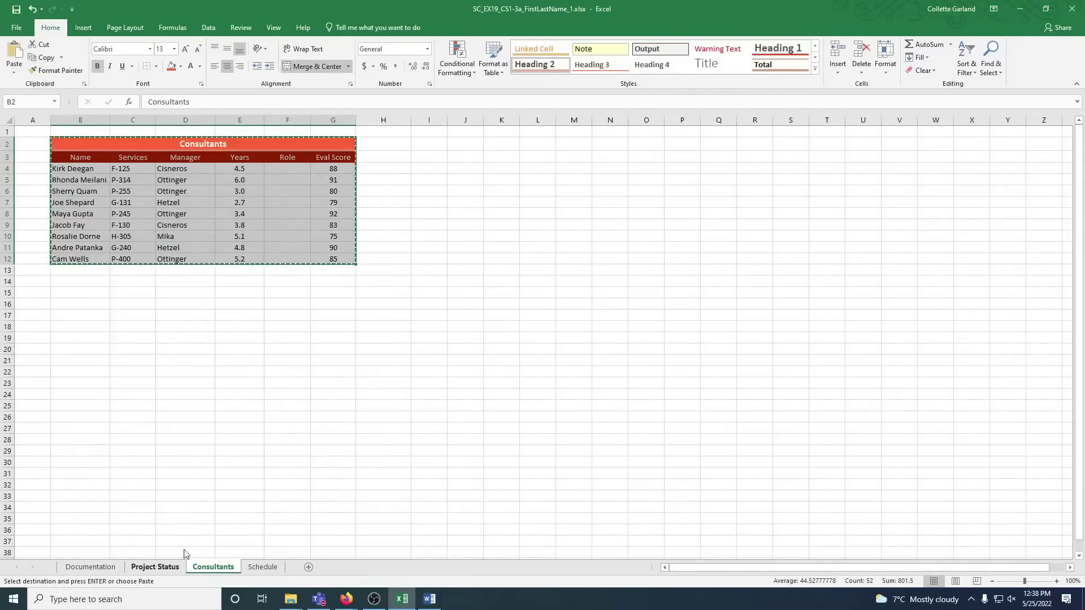
click(163, 565)
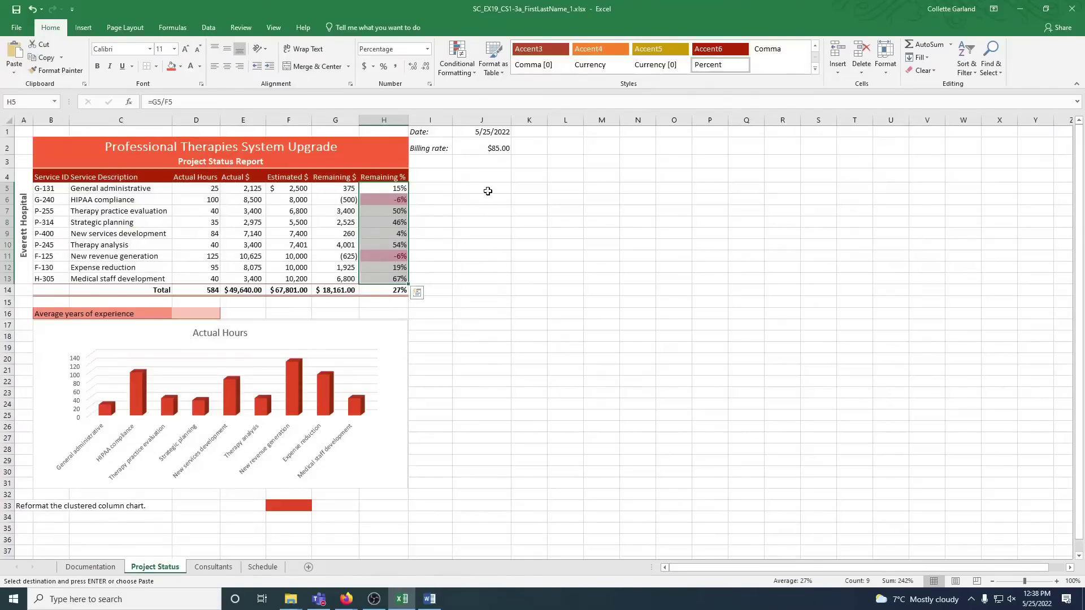
click(480, 161)
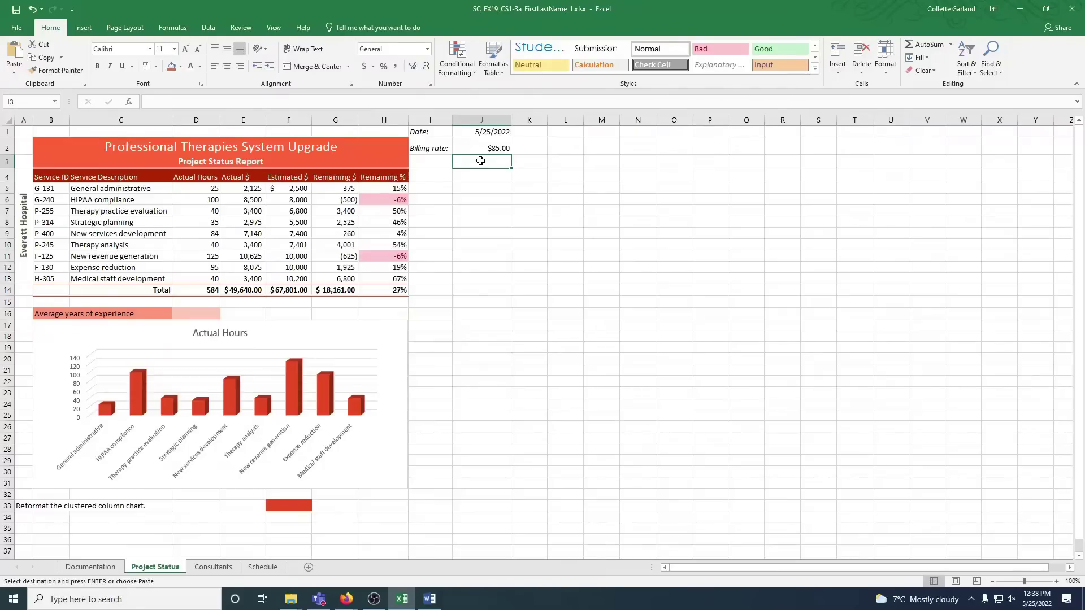
click(10, 74)
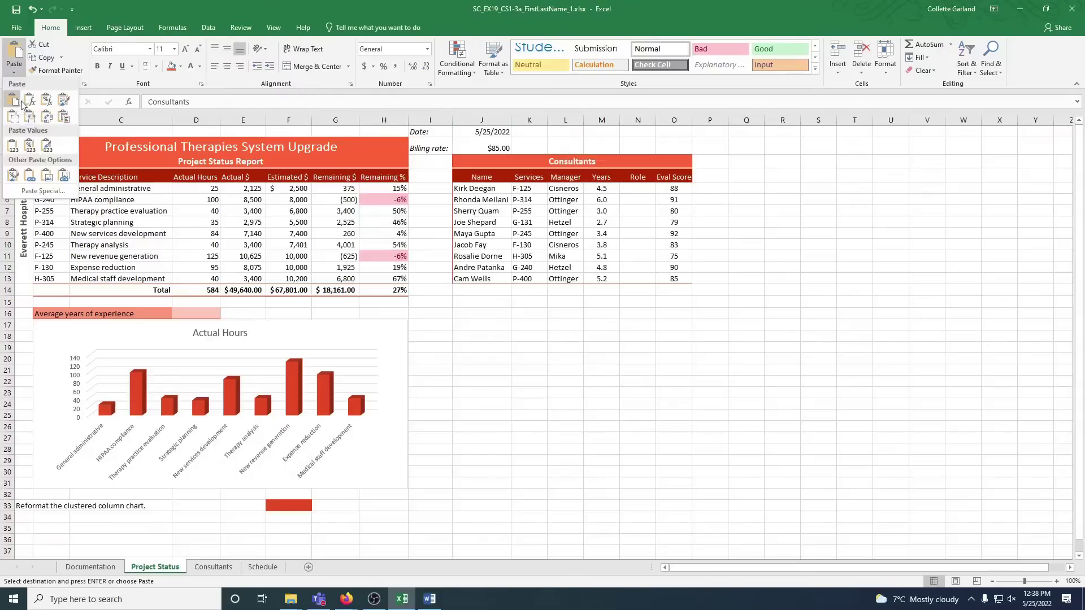
click(62, 105)
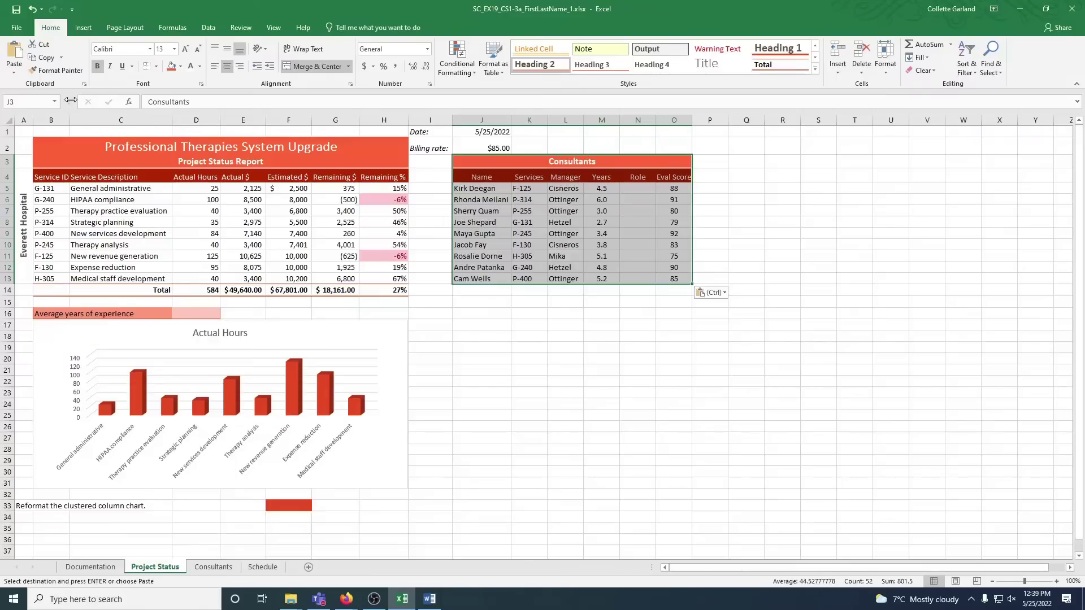
Enter =IF(M5>=4,"Lead","Associate") in N5
click(647, 190)
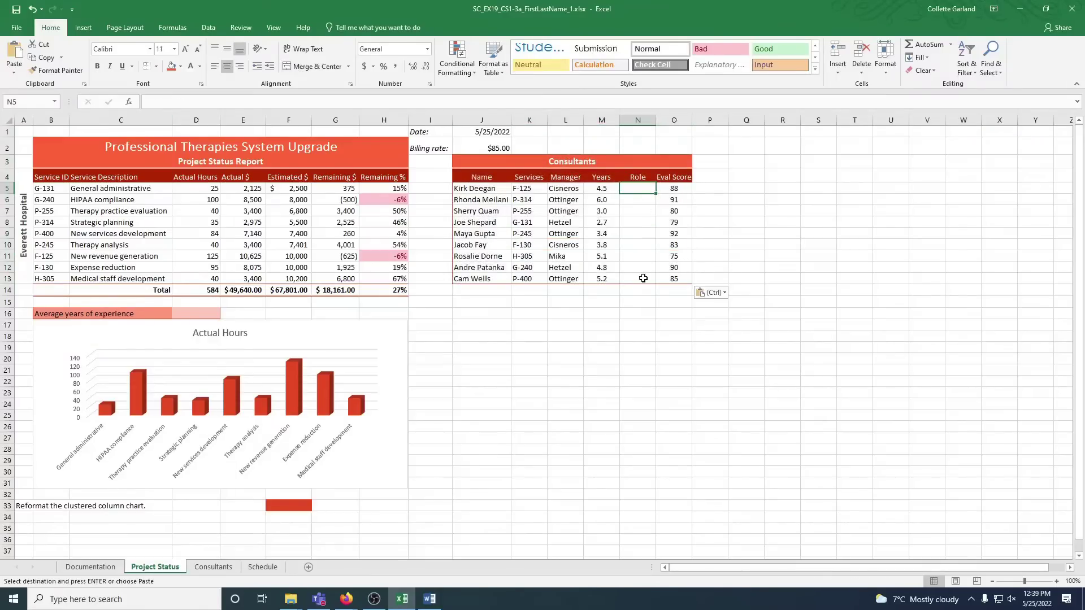
text(=)
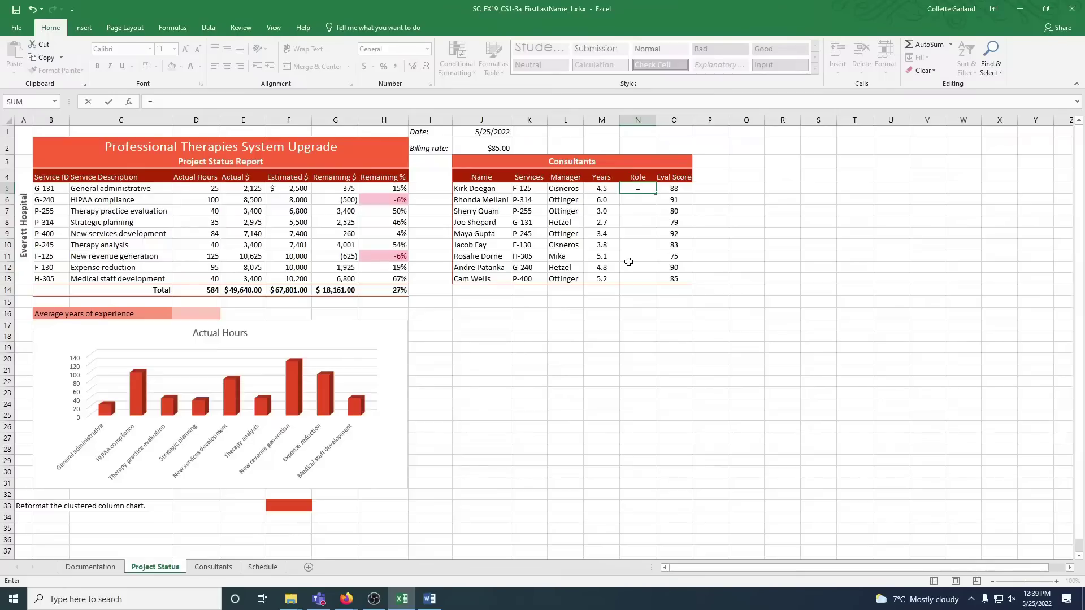
text(if)
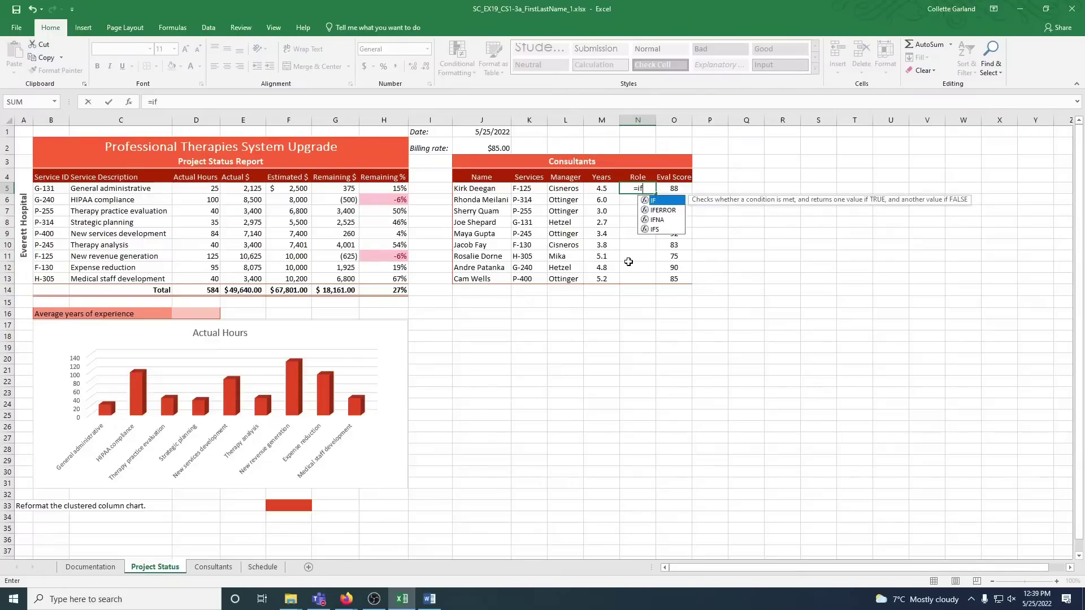
text(()
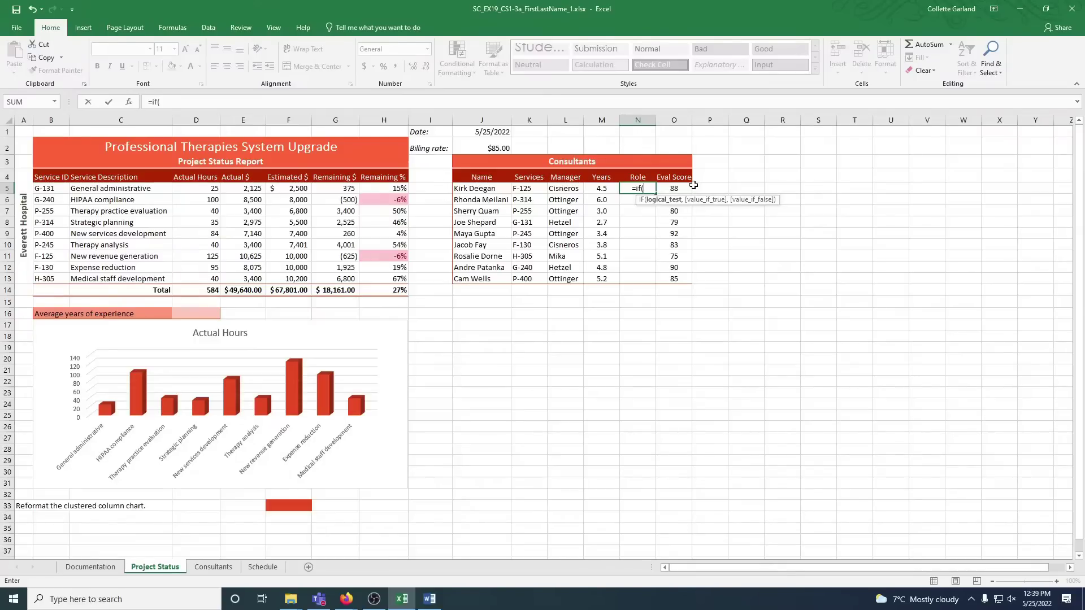
text(m5)
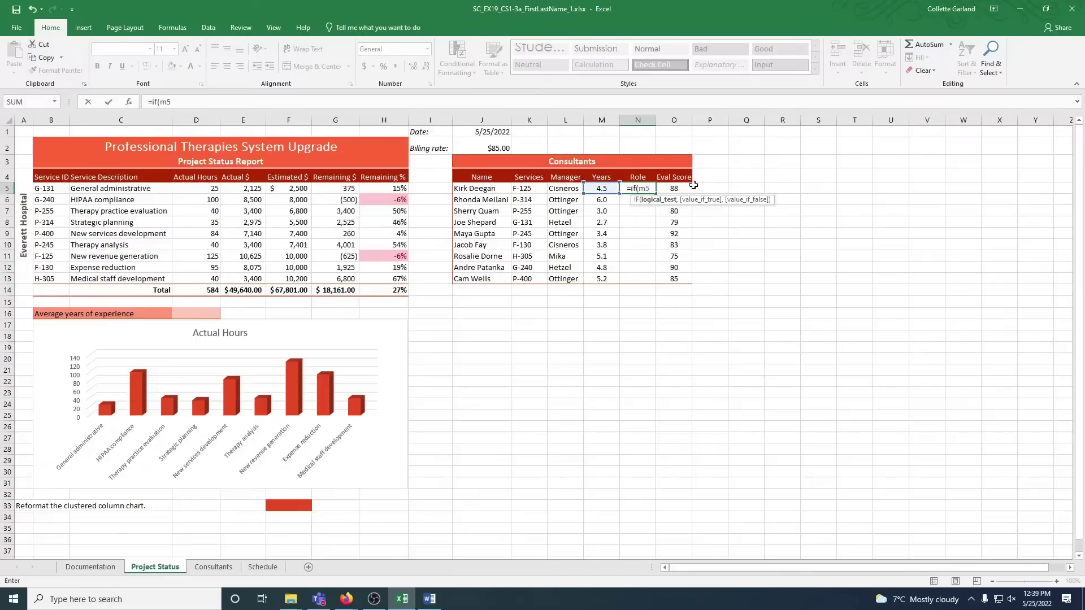
text(>)
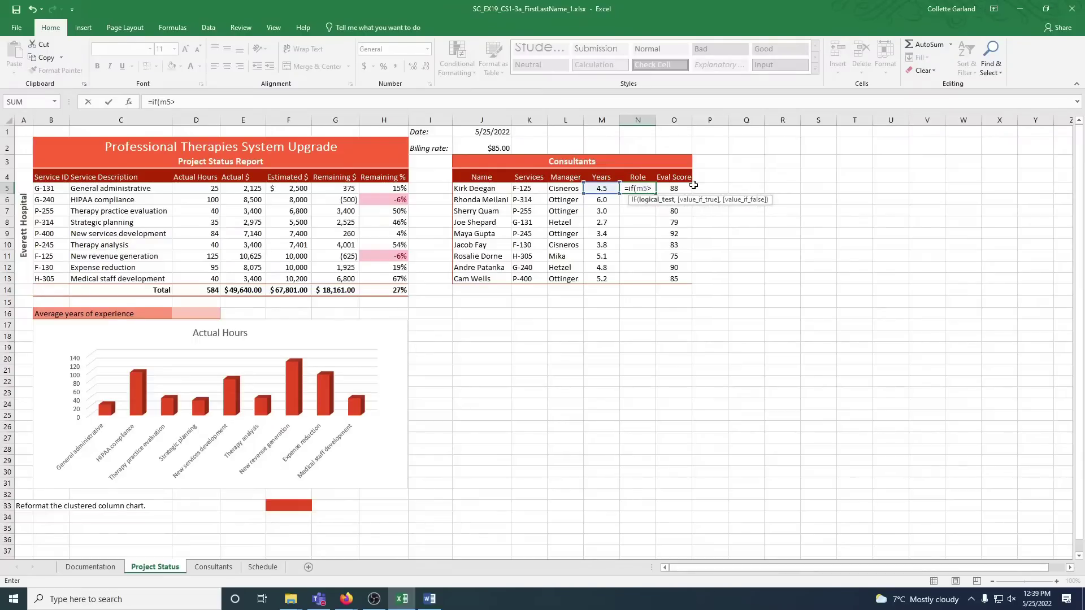
text(=)
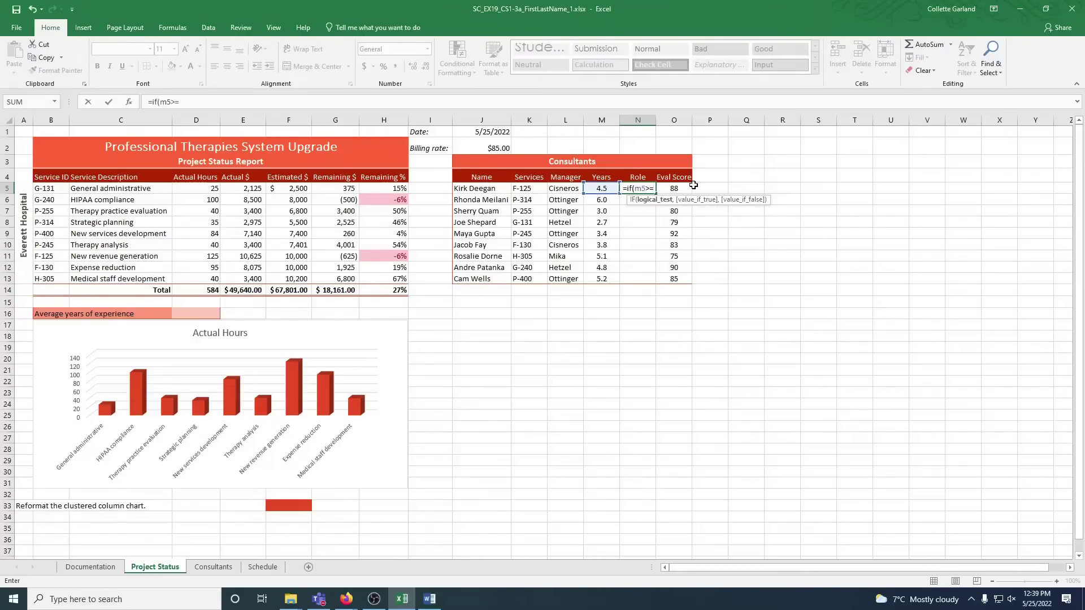
text(4)
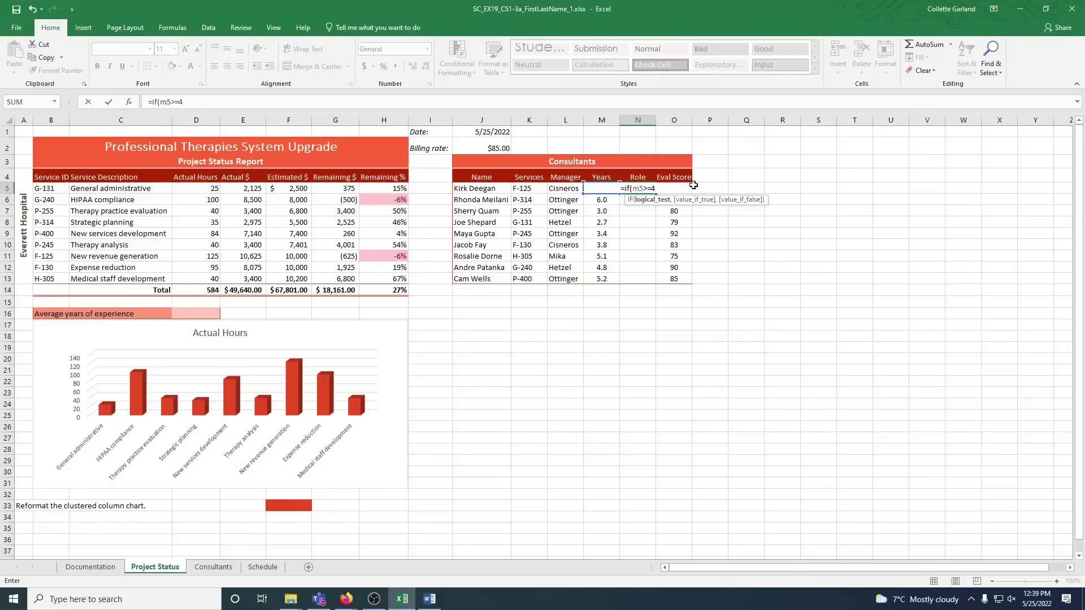
text(,)
text("Lead)
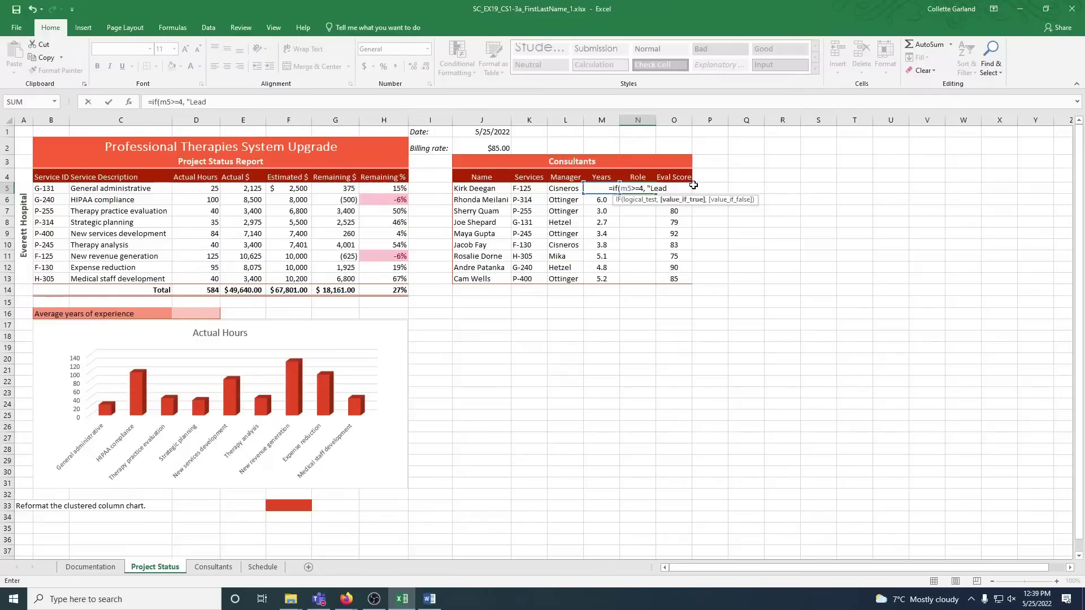
text(")
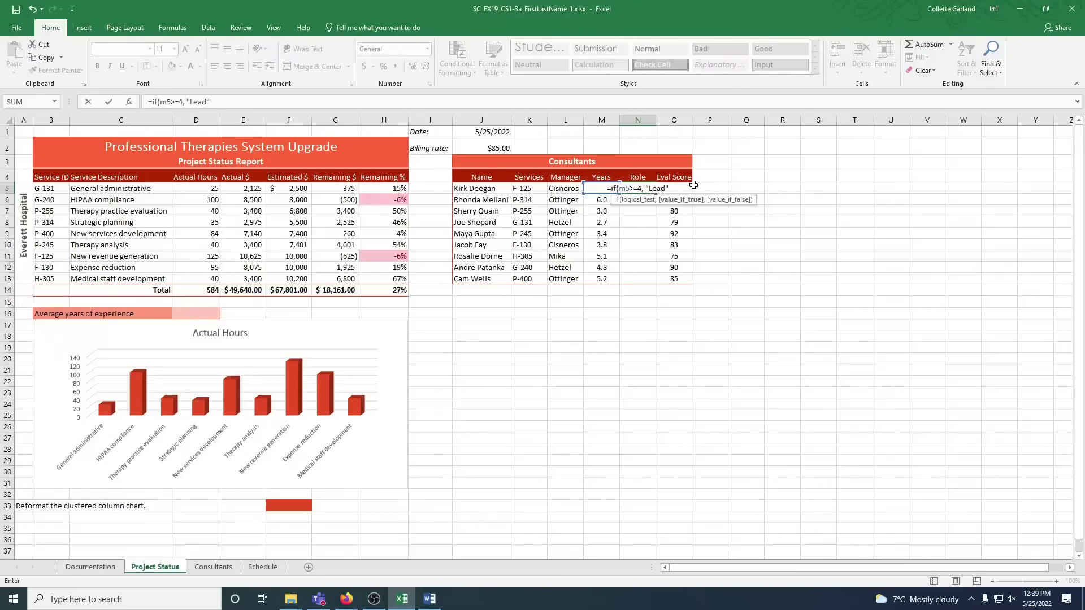
text(,)
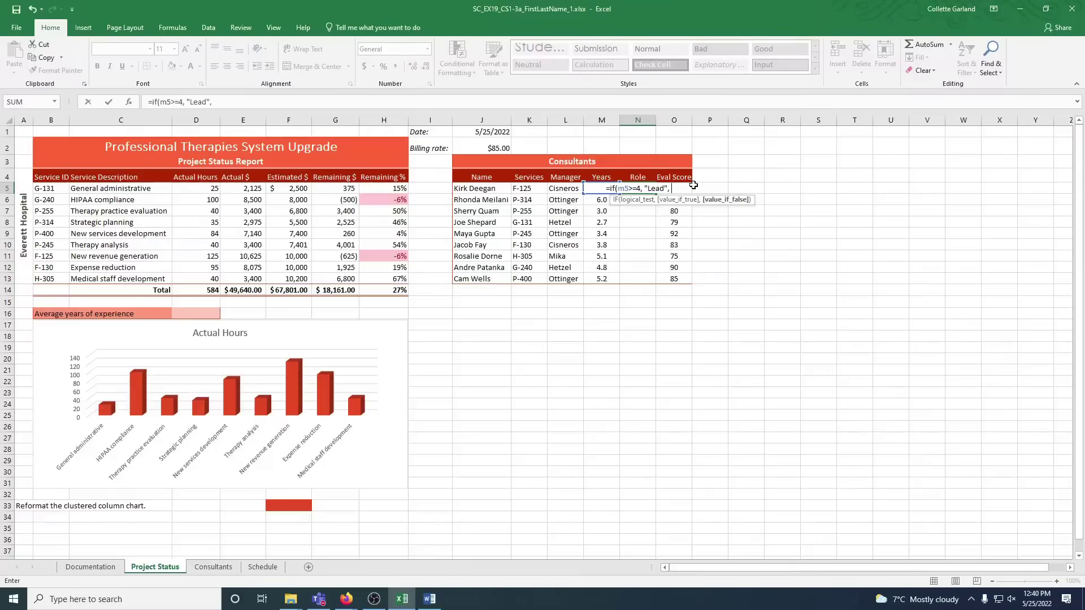
text("Ass)
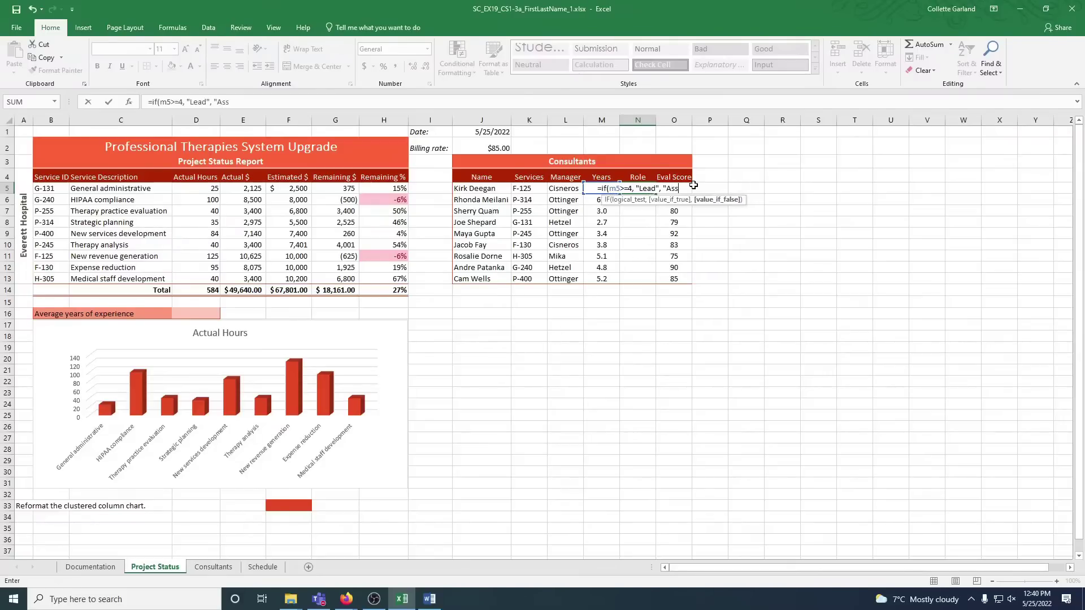
text(ociate)
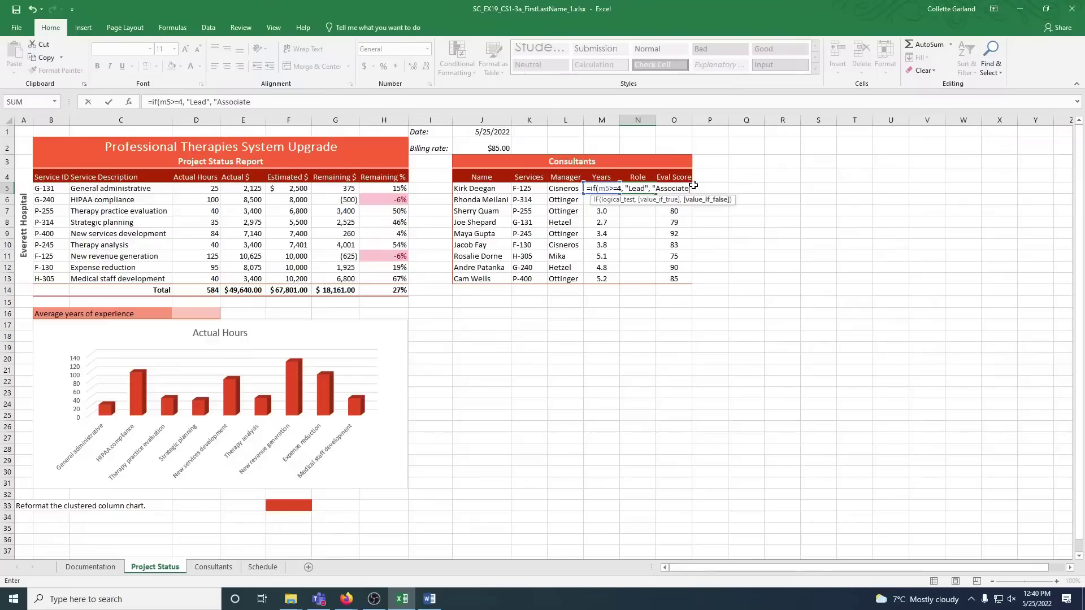
text("))
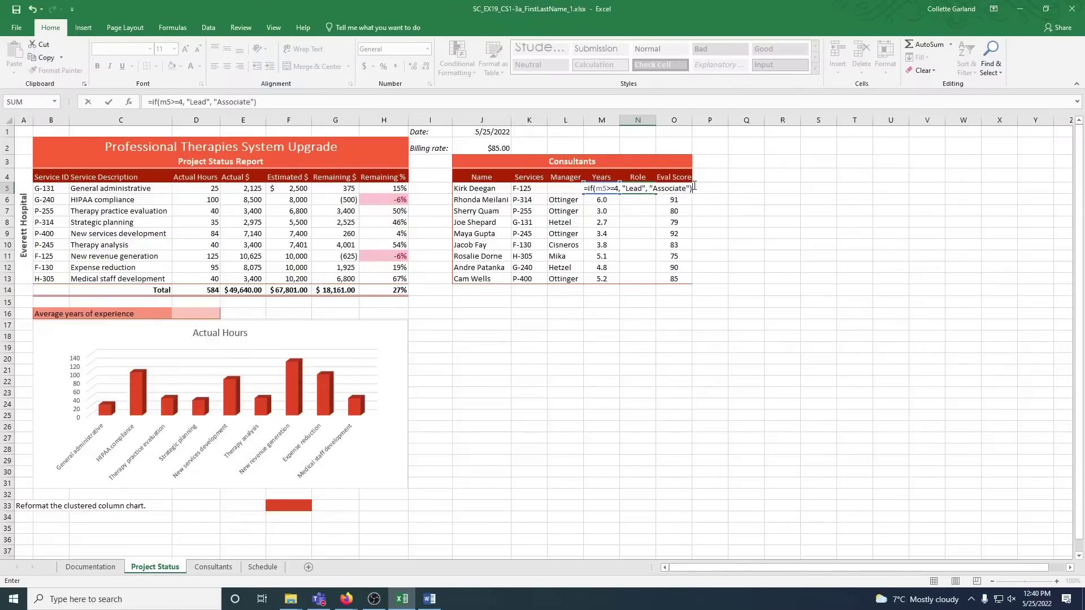
key(Return)
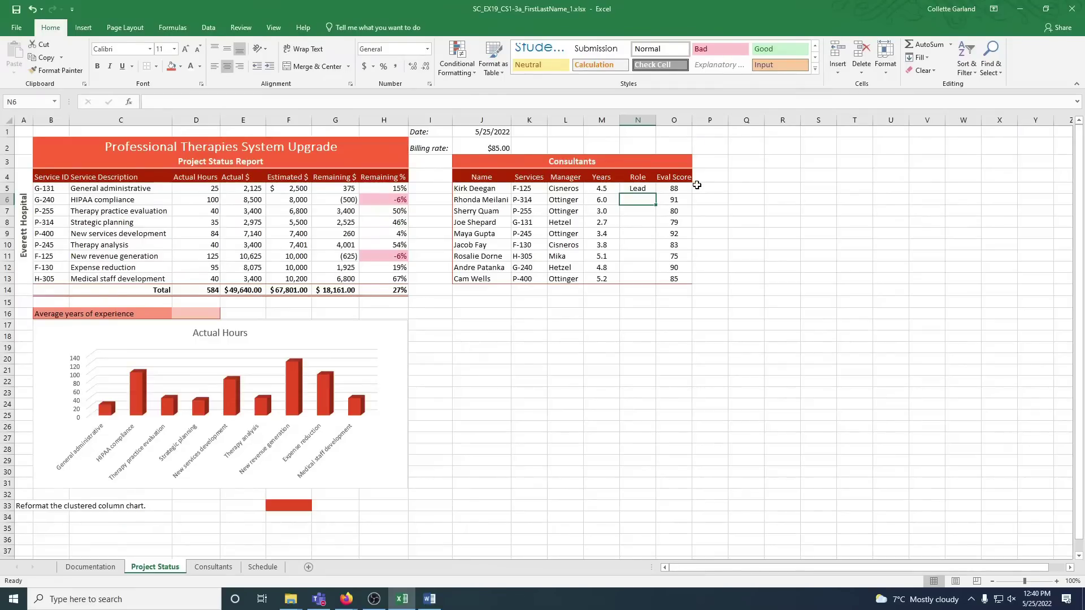
Paste N5's formula only into N6:N13 and autofit column N
click(649, 187)
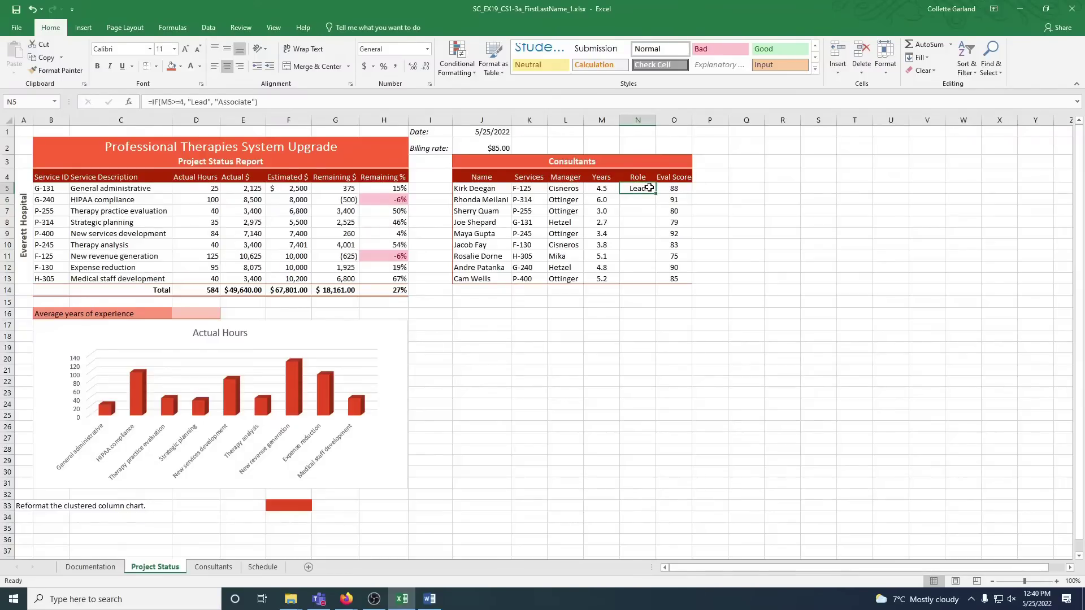
click(43, 57)
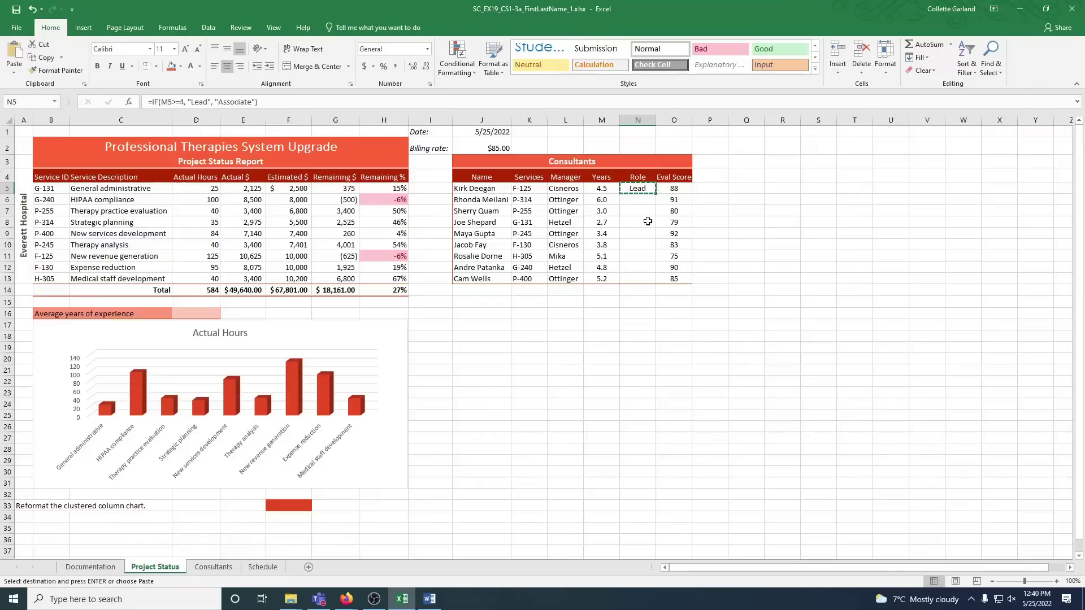
drag(639, 198, 629, 276)
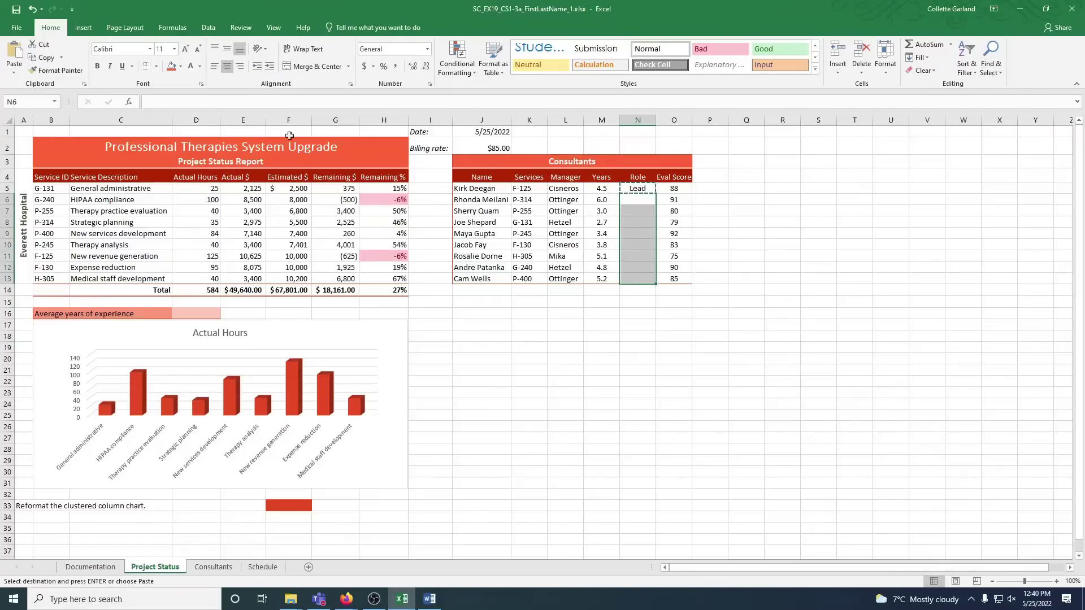
click(14, 69)
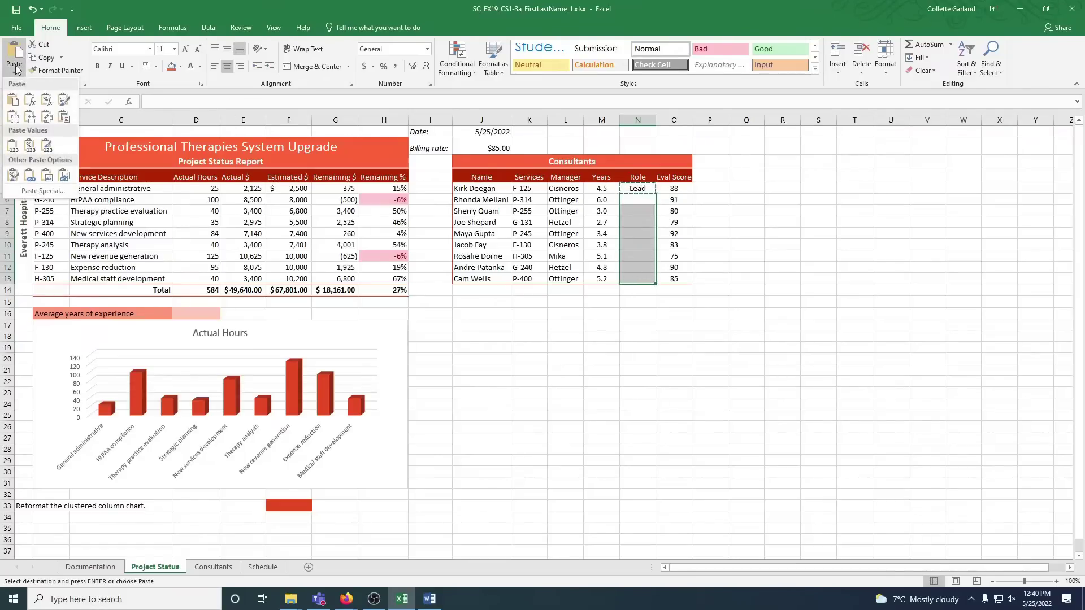
click(30, 101)
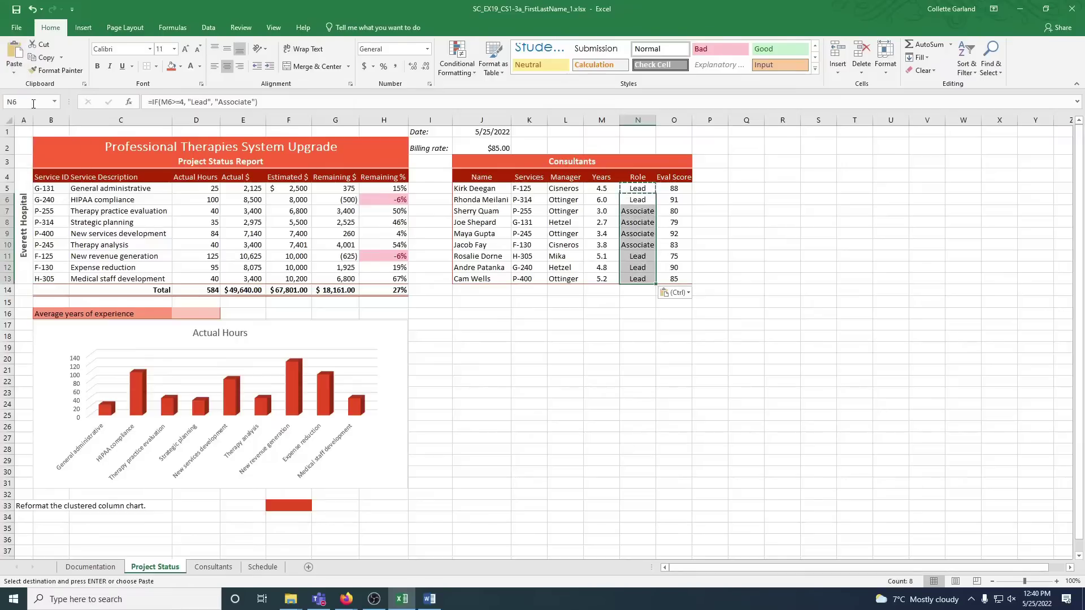
click(635, 236)
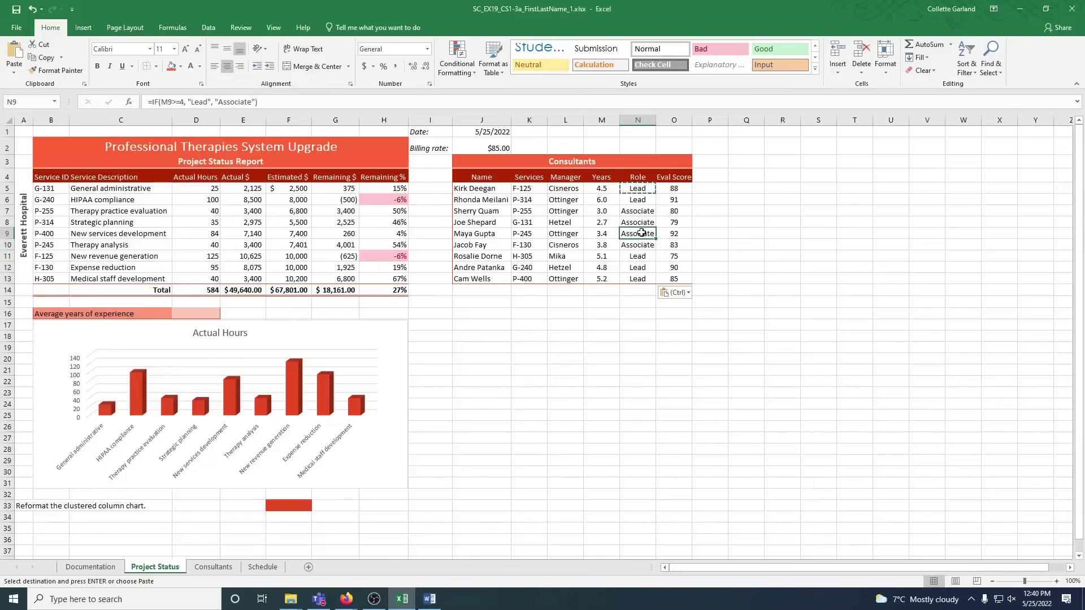
double_click(656, 120)
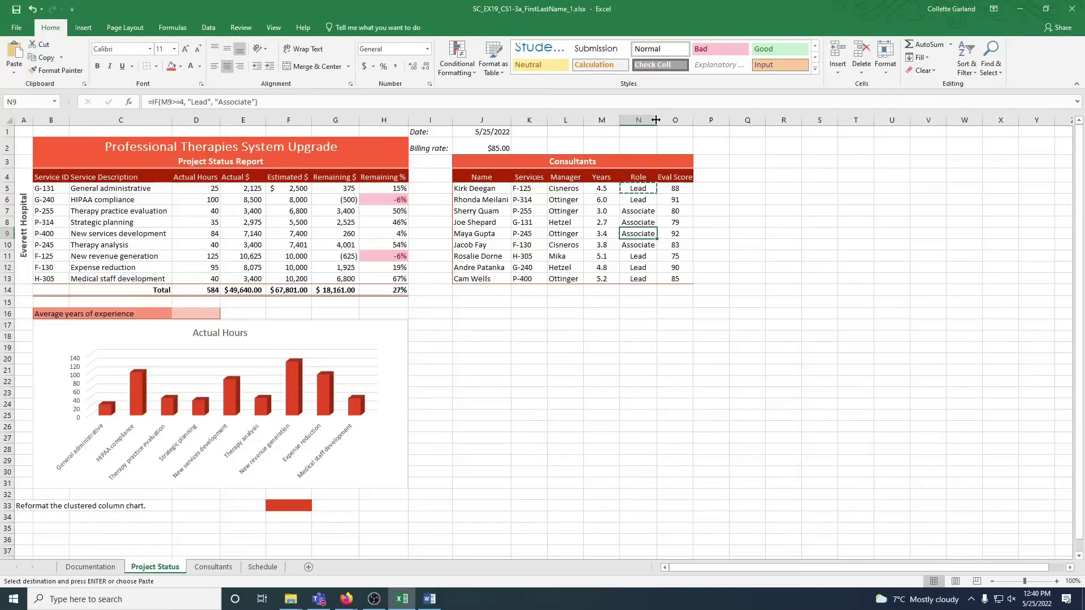
Enter =AVERAGE(M5:M13) in D16 to show 4.3 average years
click(186, 313)
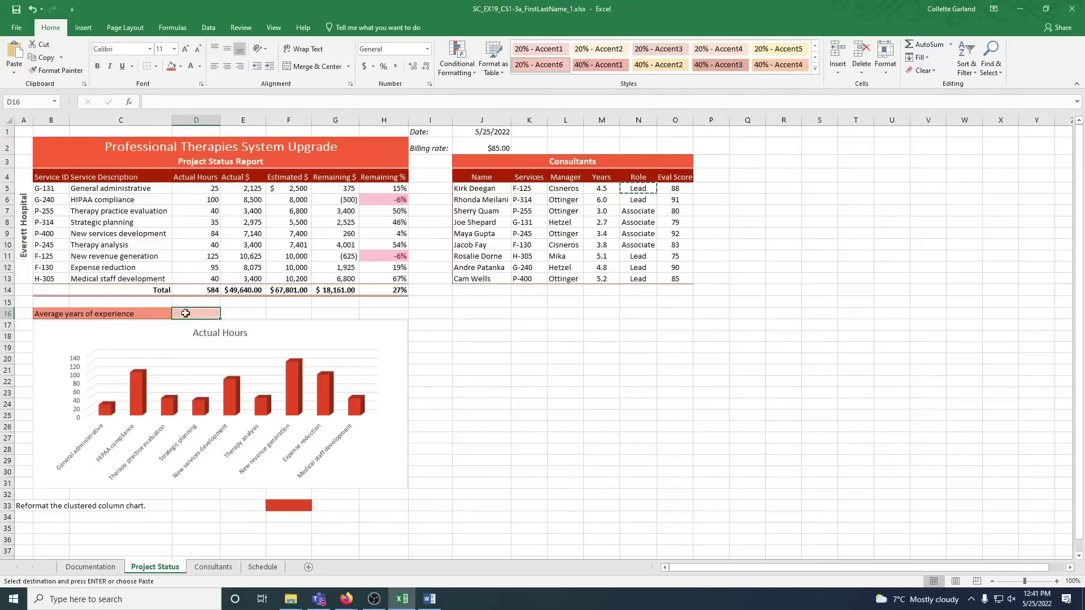
text(=a)
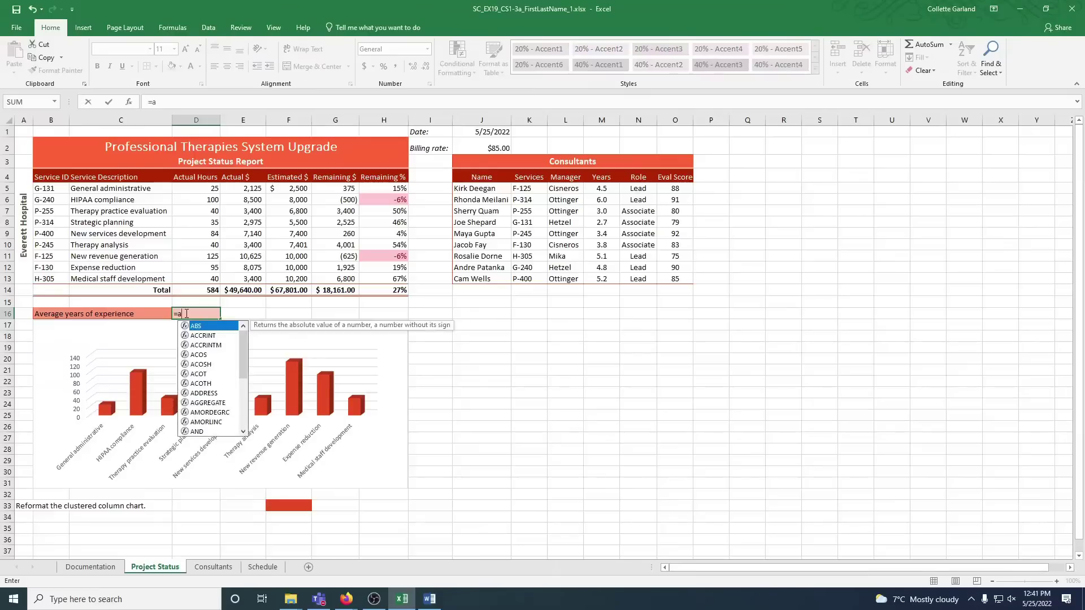
text(verage()
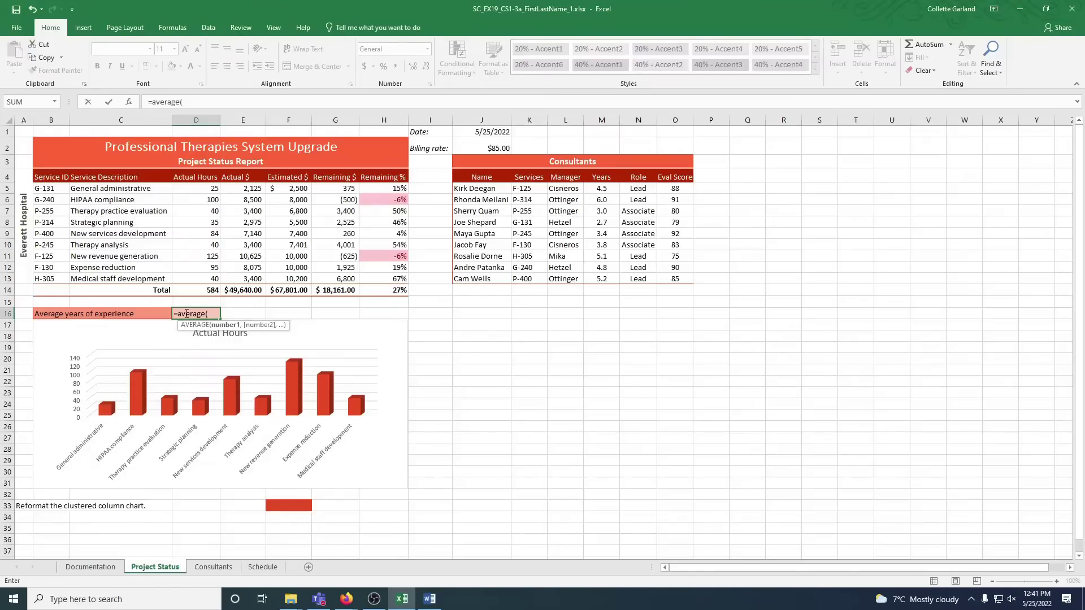
text(m5)
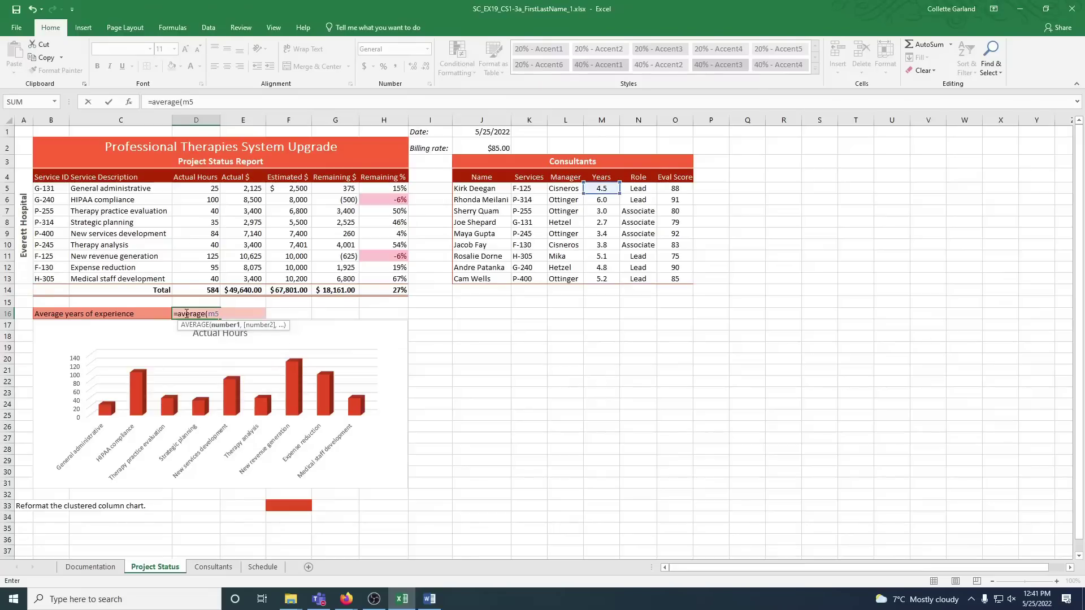
text(:m13)
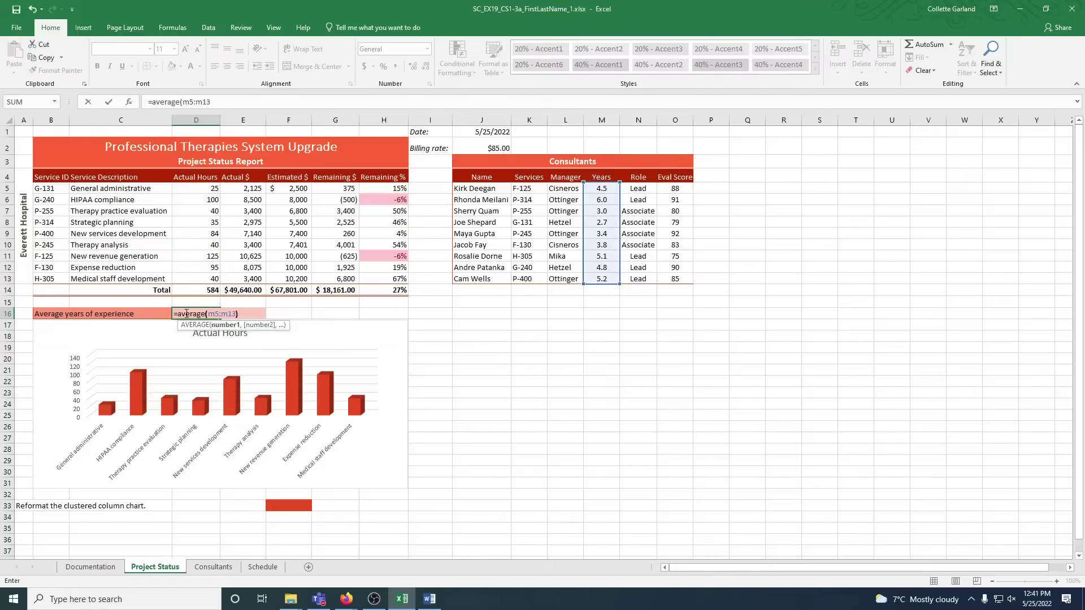
text())
key(Return)
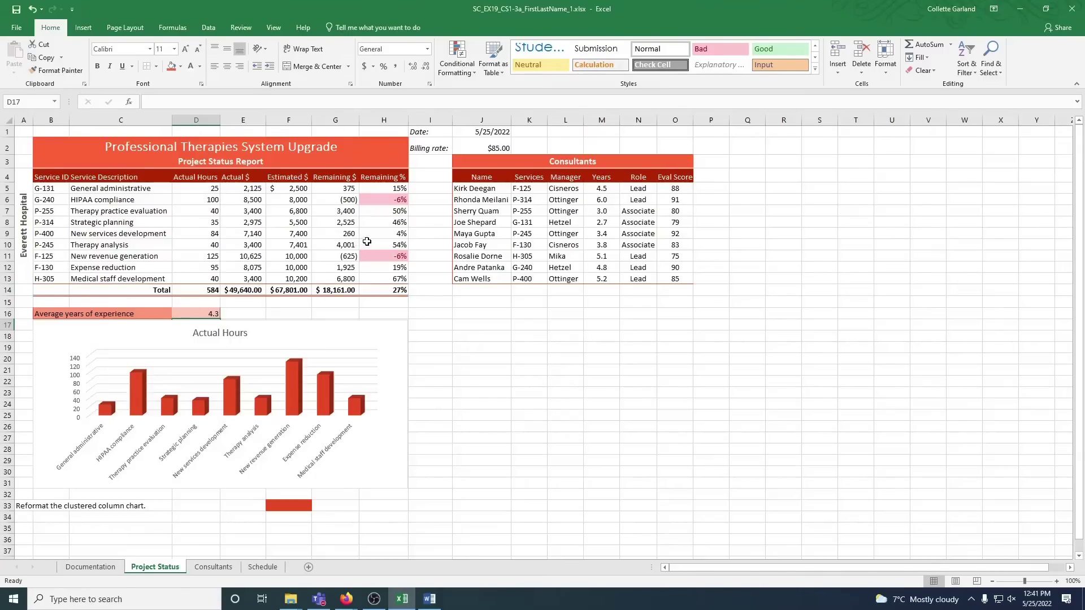
Change the Actual Hours chart type from 3-D column to Clustered Bar
click(351, 331)
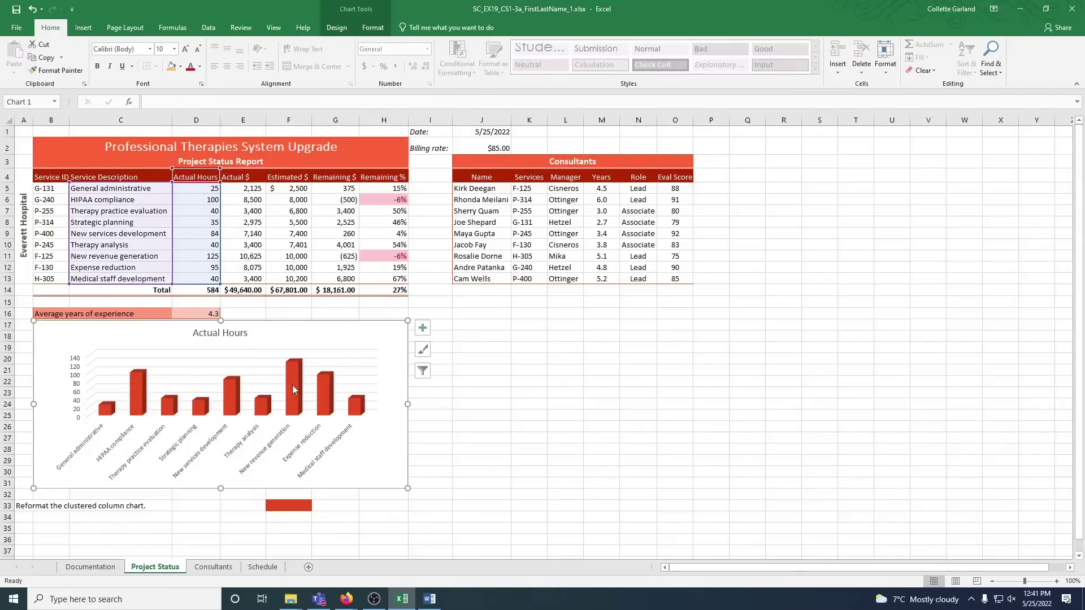
click(267, 411)
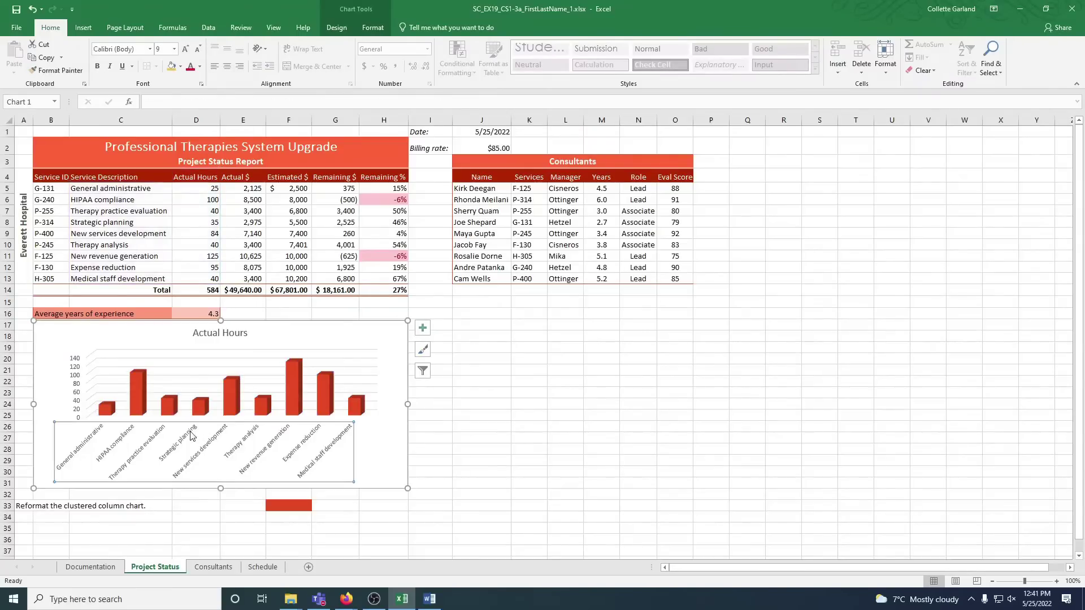
click(101, 403)
click(78, 393)
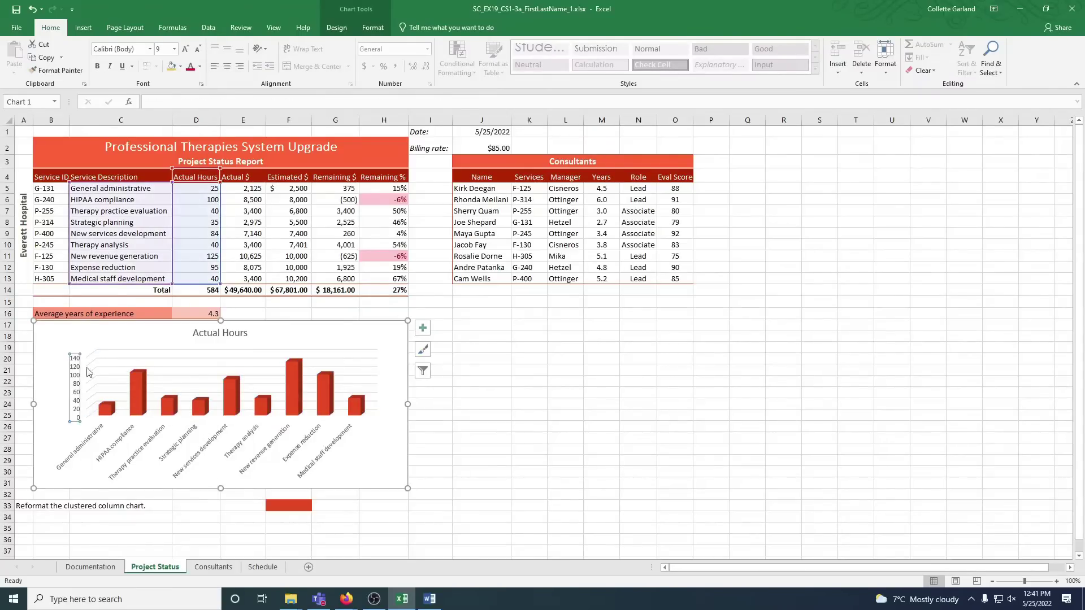
click(363, 332)
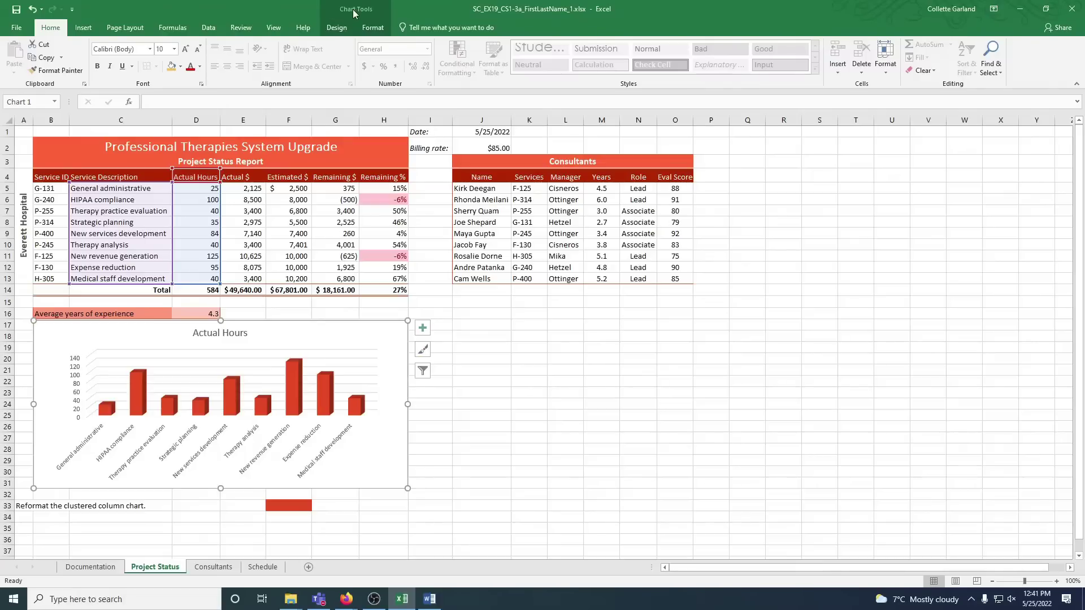
click(548, 361)
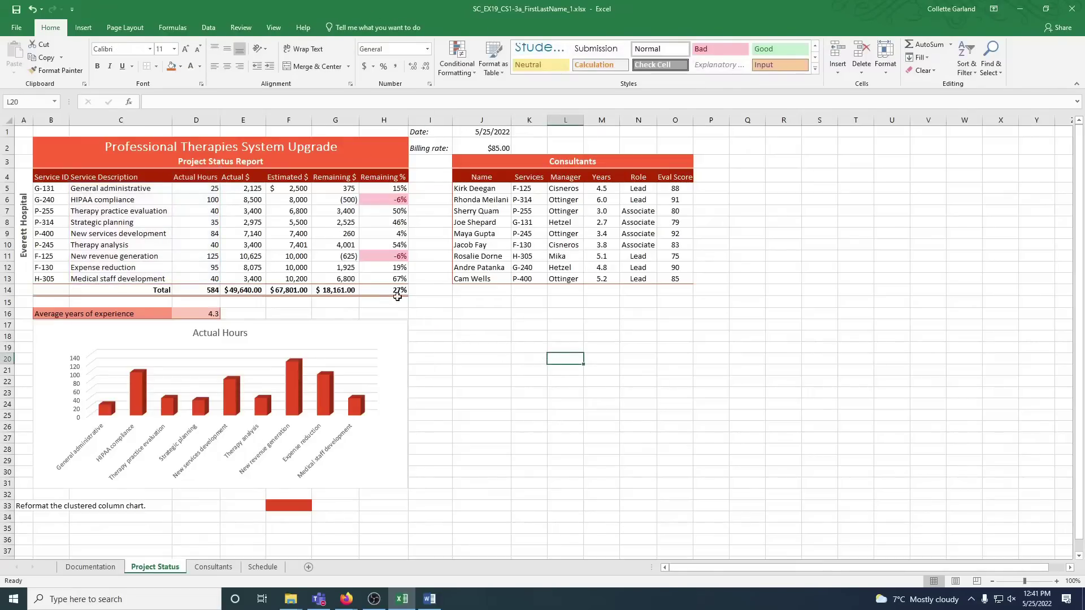
click(373, 329)
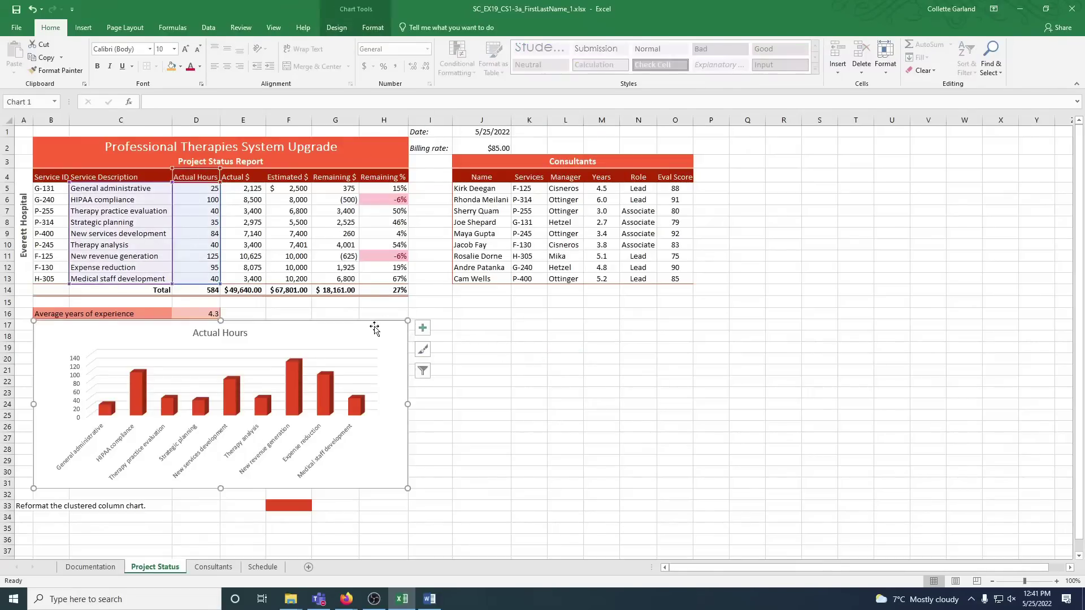
click(348, 26)
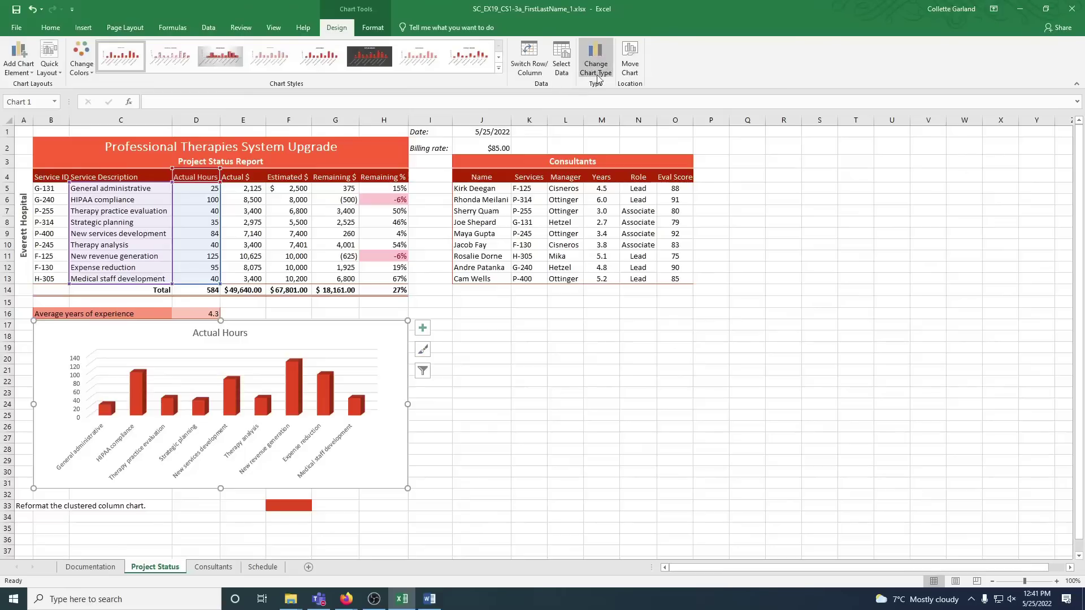
click(597, 66)
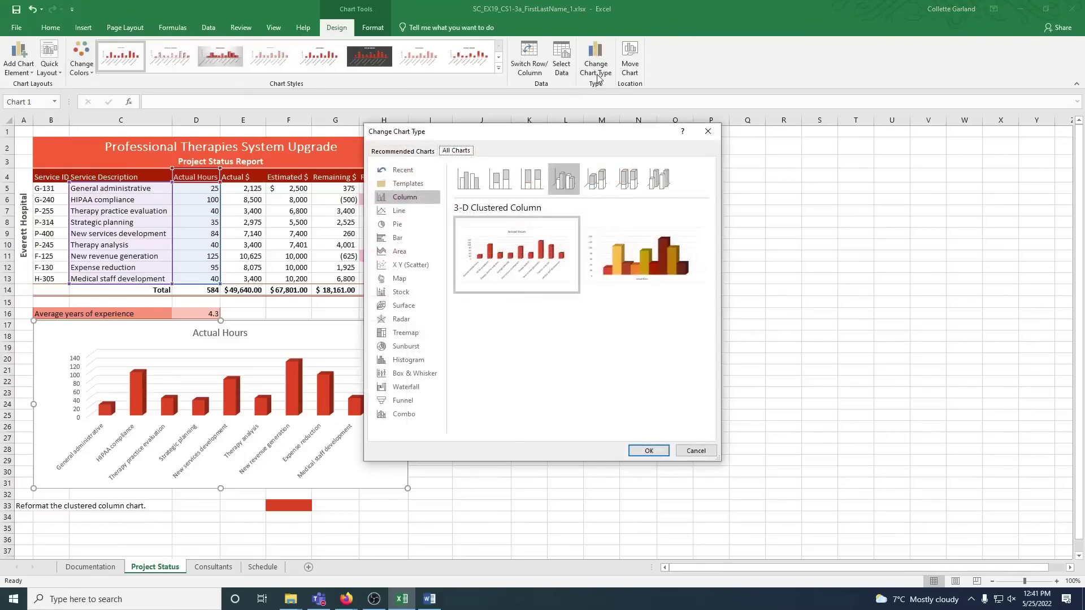
click(398, 238)
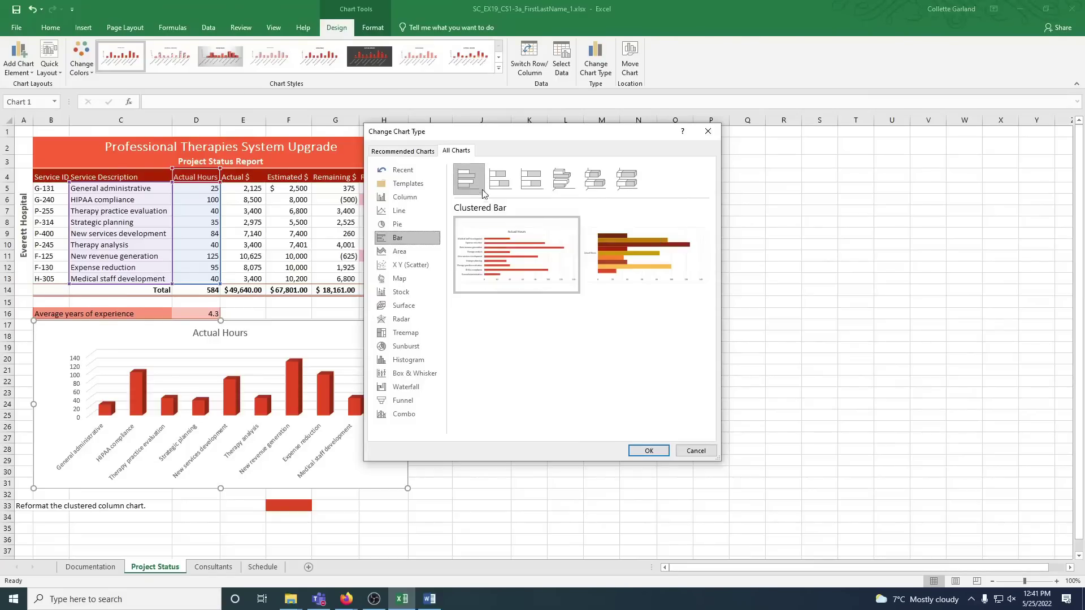
click(649, 450)
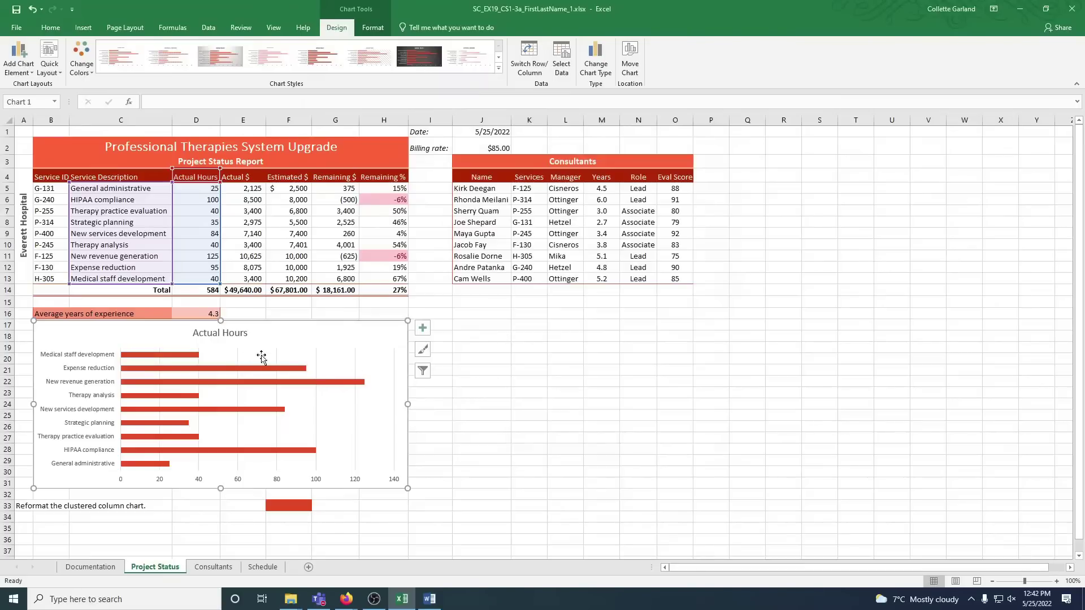
Insert 'Project' into the chart title so it reads 'Actual Project Hours'
click(225, 333)
click(225, 333)
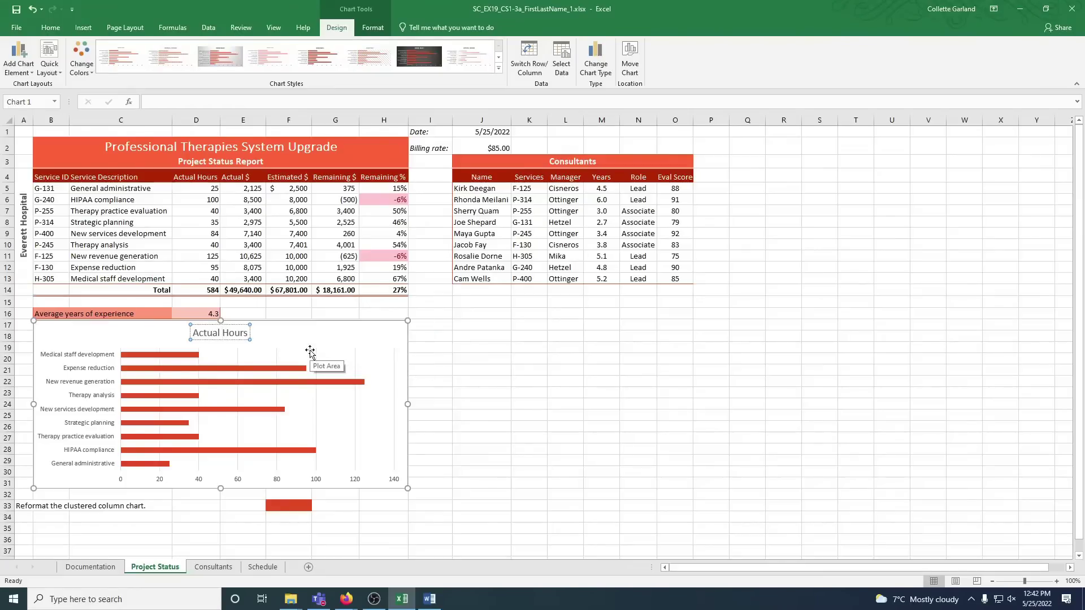
text(Project)
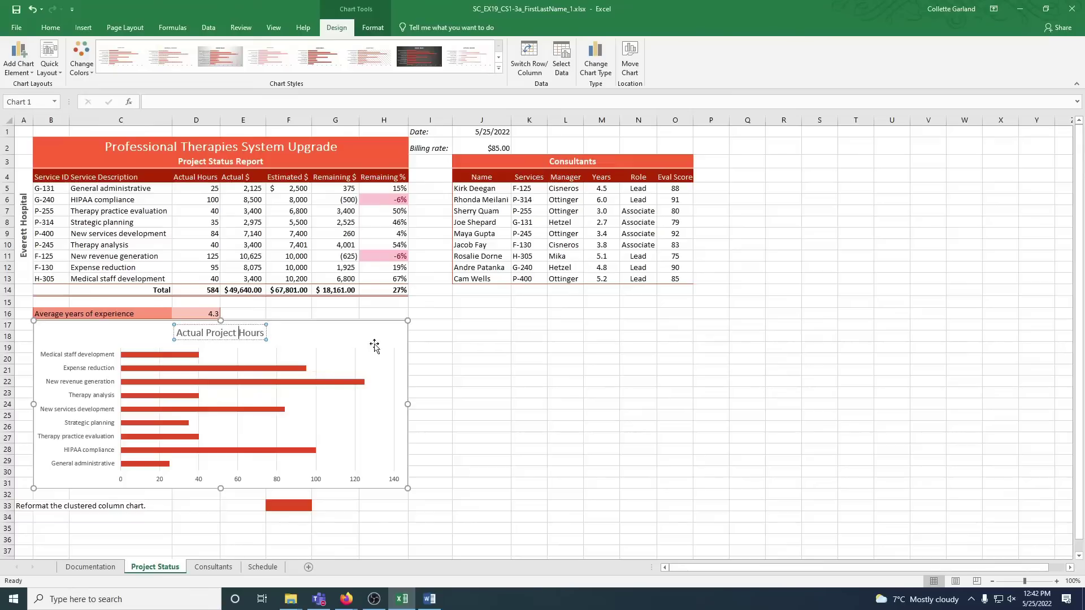
click(424, 358)
click(364, 346)
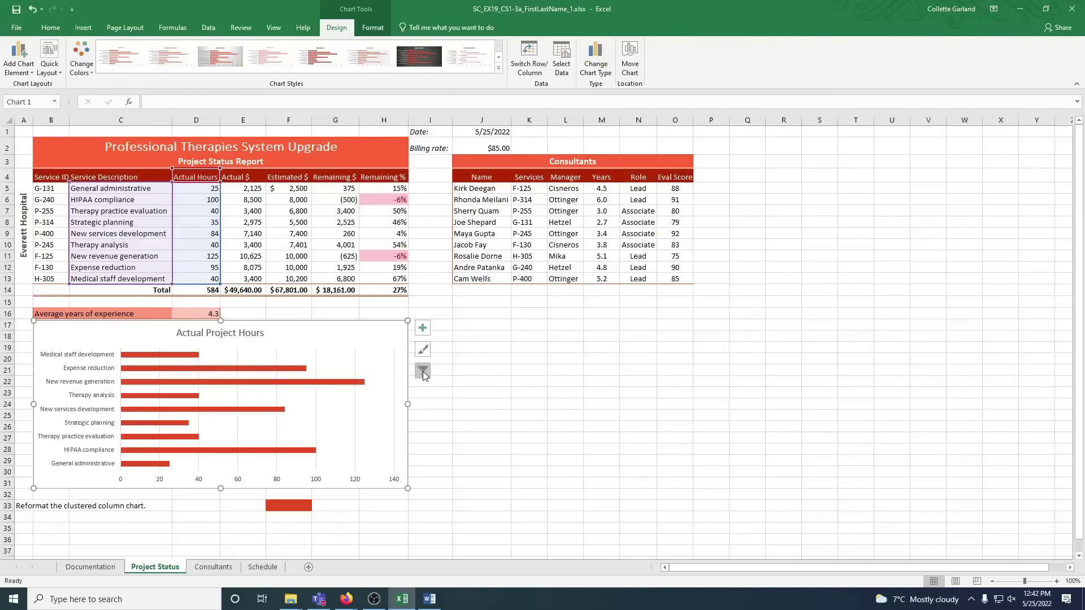
Add a primary horizontal axis title reading 'Hours' to the Actual Project Hours chart
click(422, 328)
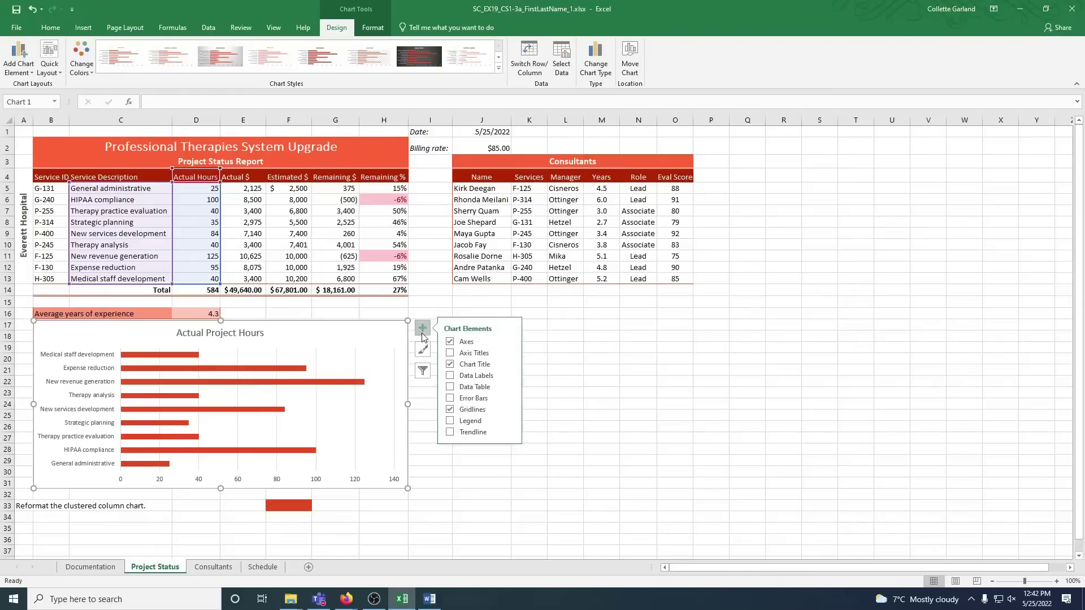
click(510, 356)
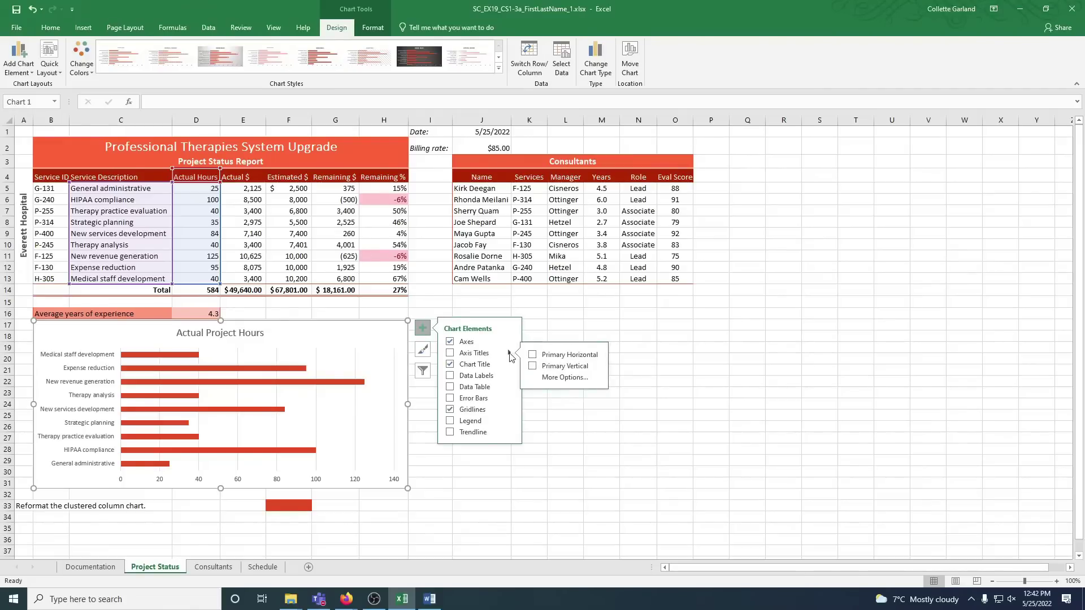
click(533, 356)
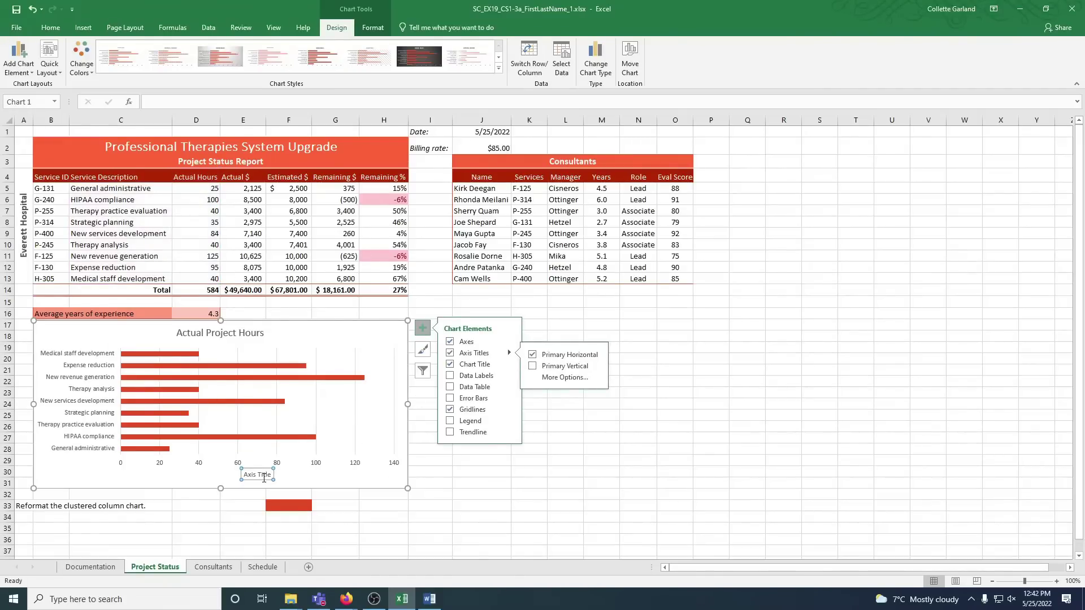
click(264, 477)
triple_click(263, 477)
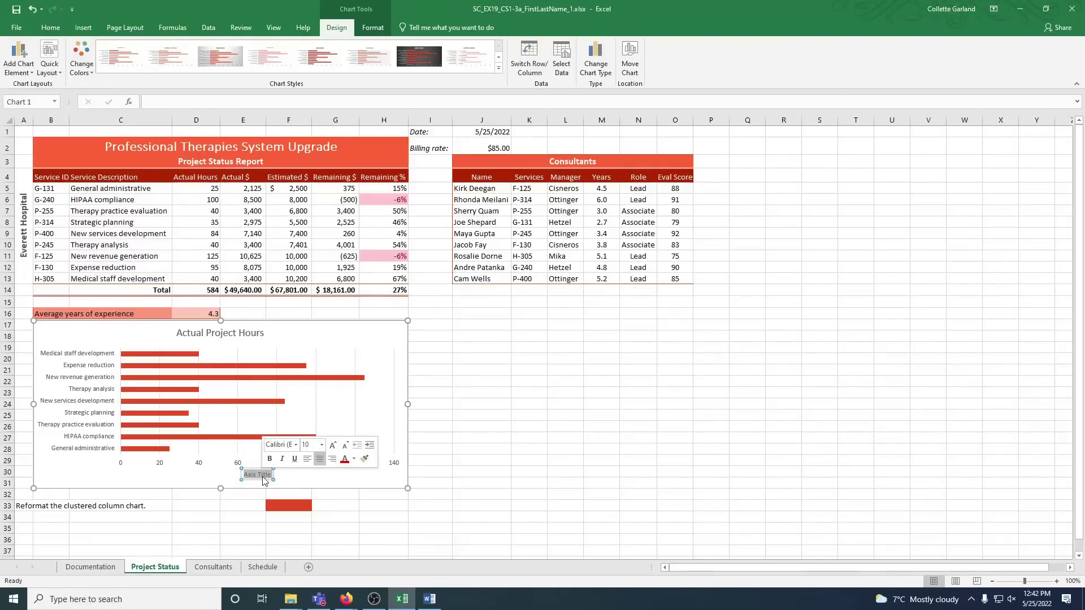
text(Hours)
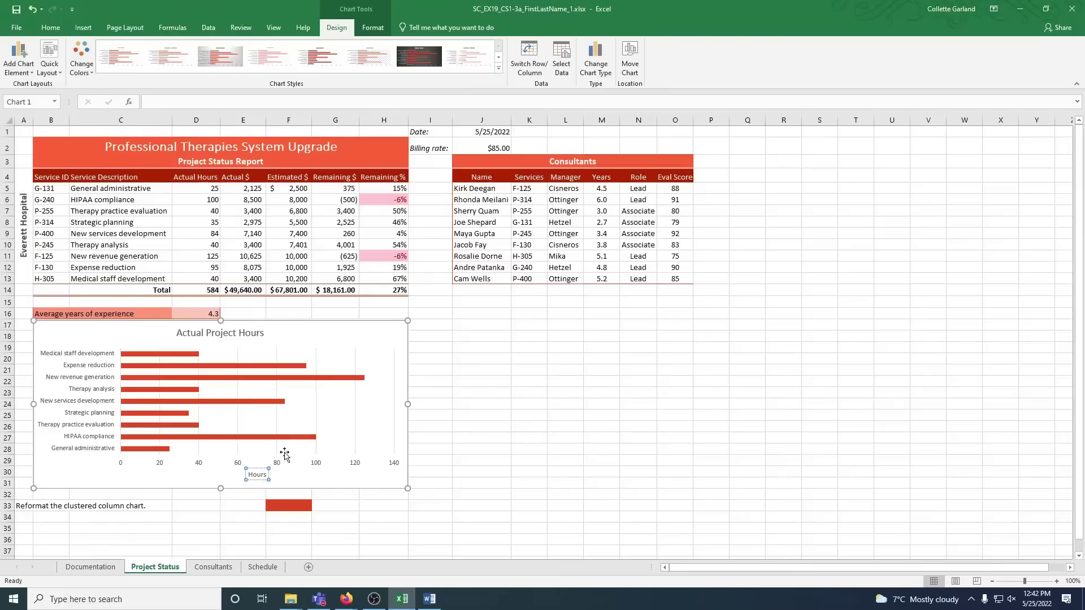
key(Return)
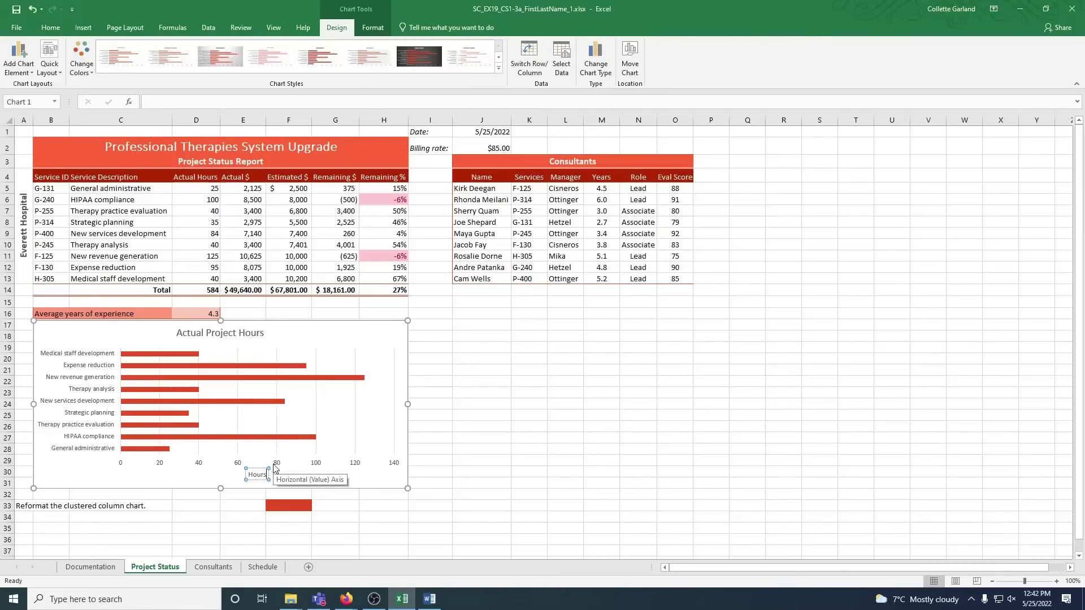
click(284, 476)
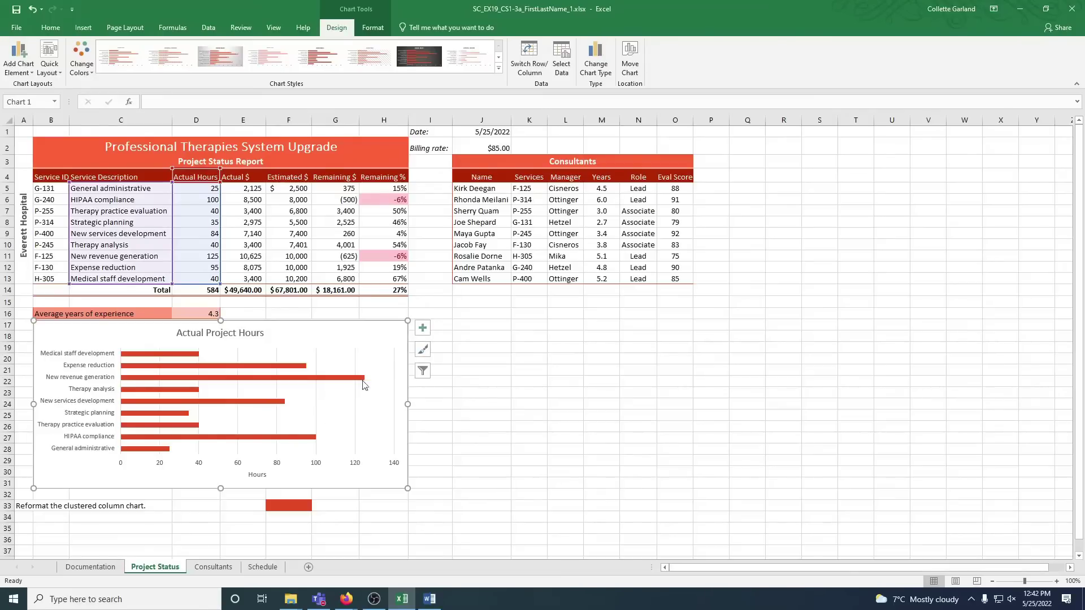
Add Center-positioned data labels showing each service's hour value on the bars
click(422, 328)
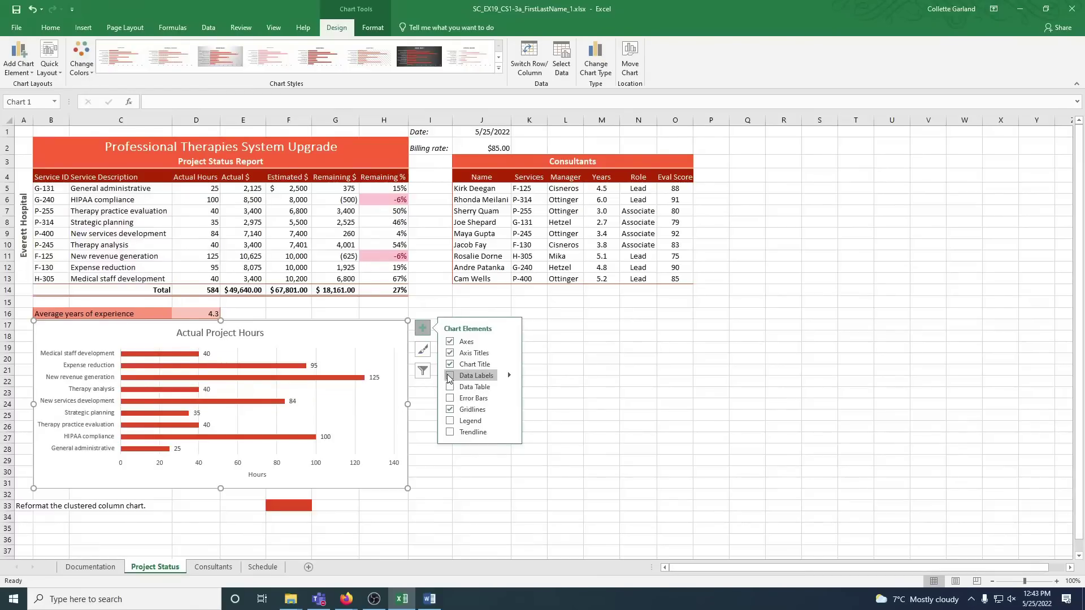
click(510, 376)
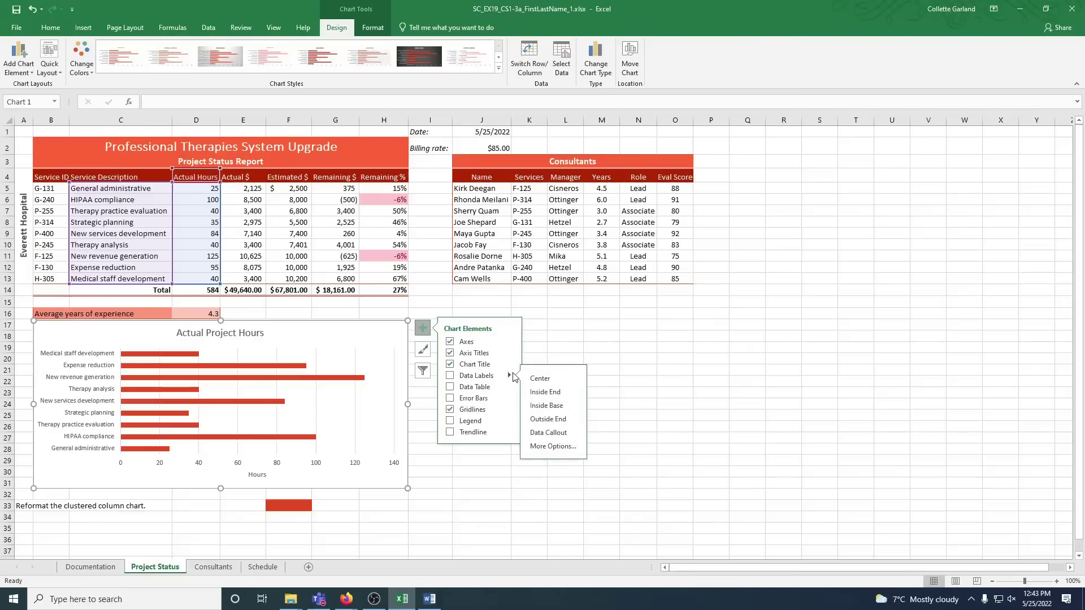
click(537, 378)
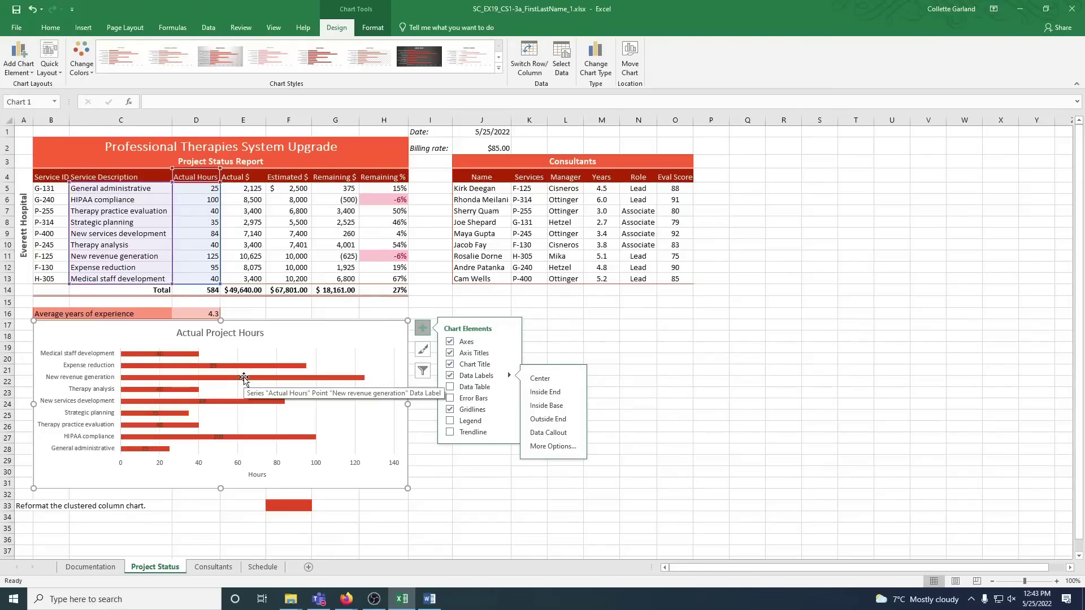
Delete row 33 with the leftover note and red block, then go to the Schedule sheet
click(5, 506)
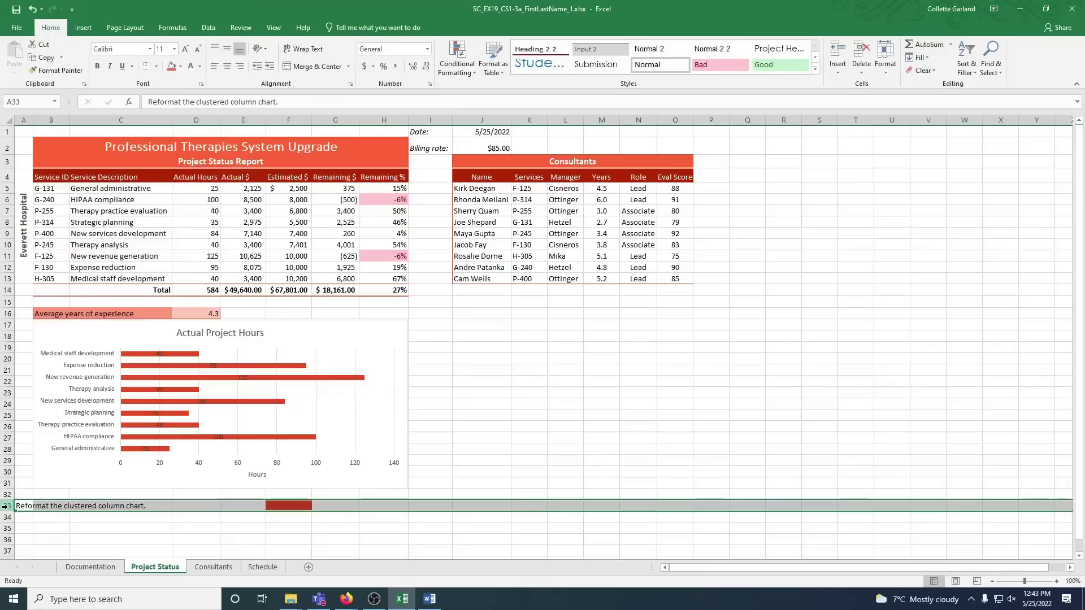
key(ctrl+minus)
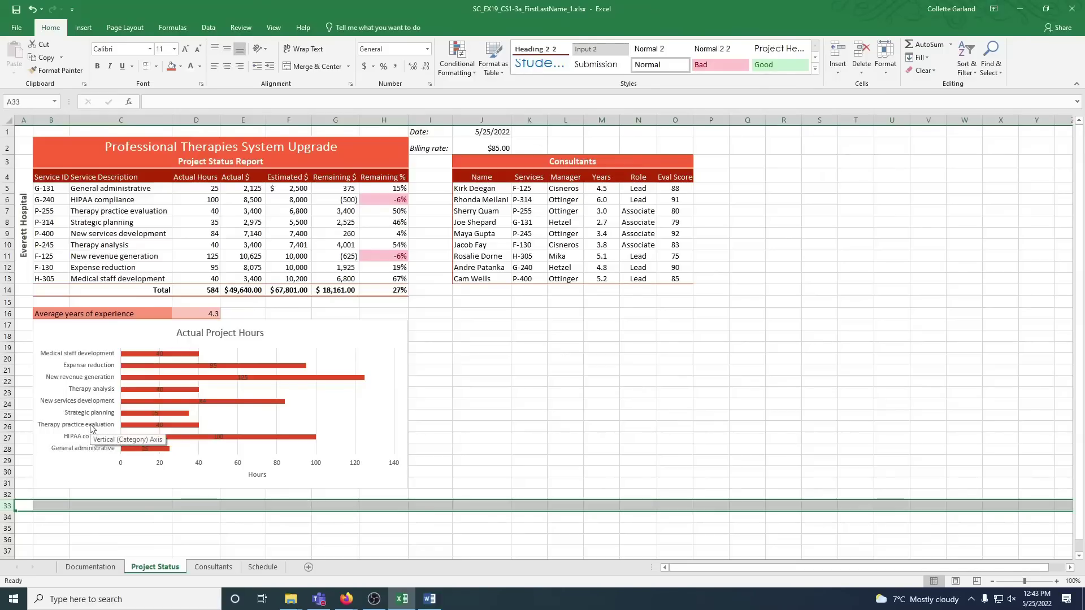
click(263, 567)
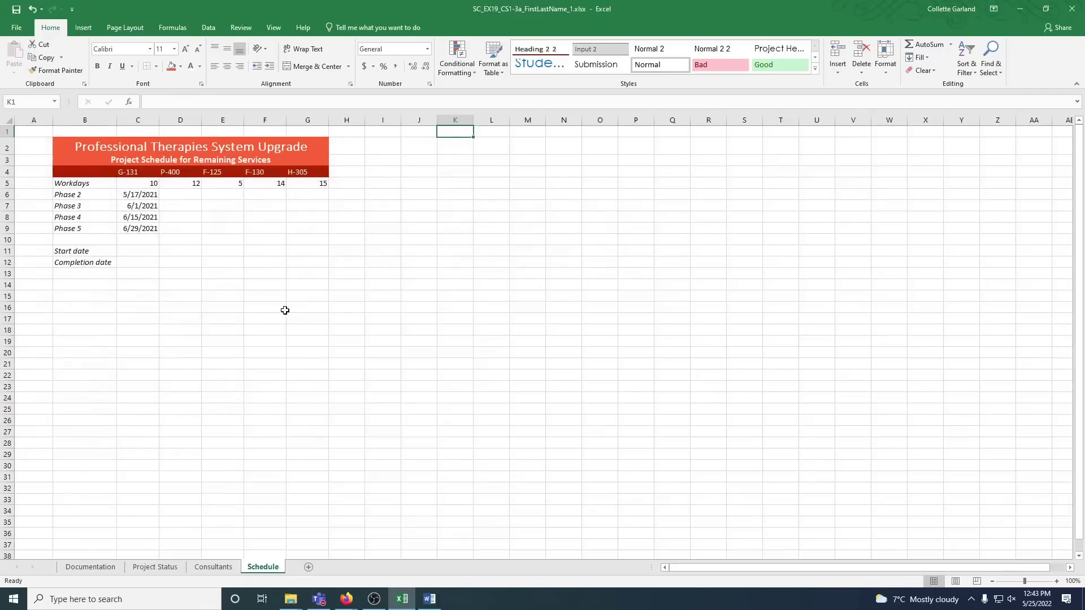
Add 'Project ' before the Schedule tab name so it reads 'Project Schedule'
right_click(254, 567)
click(279, 461)
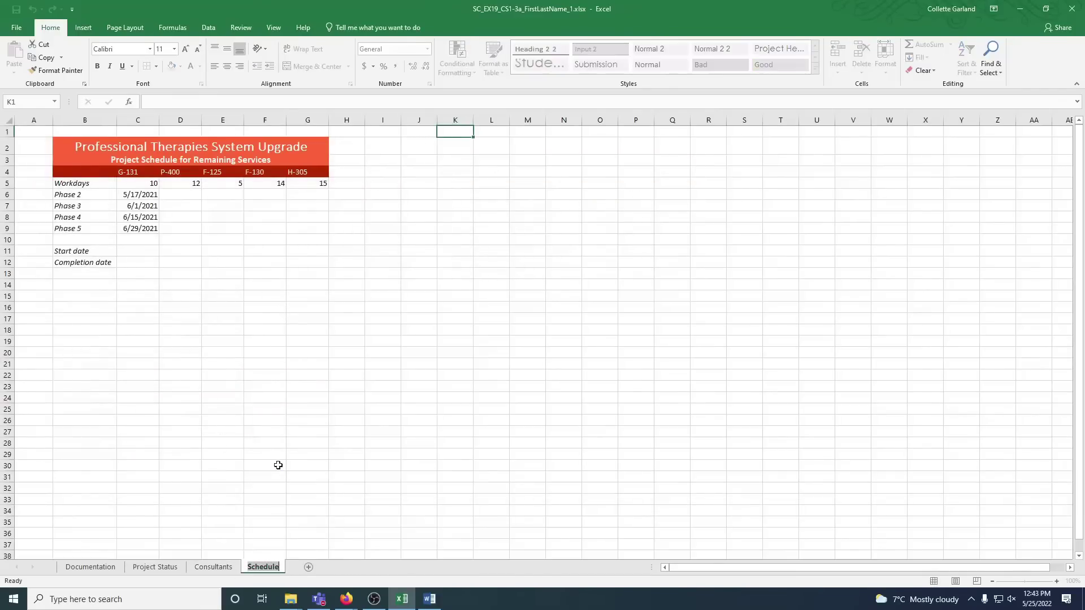
key(Home)
text(Project)
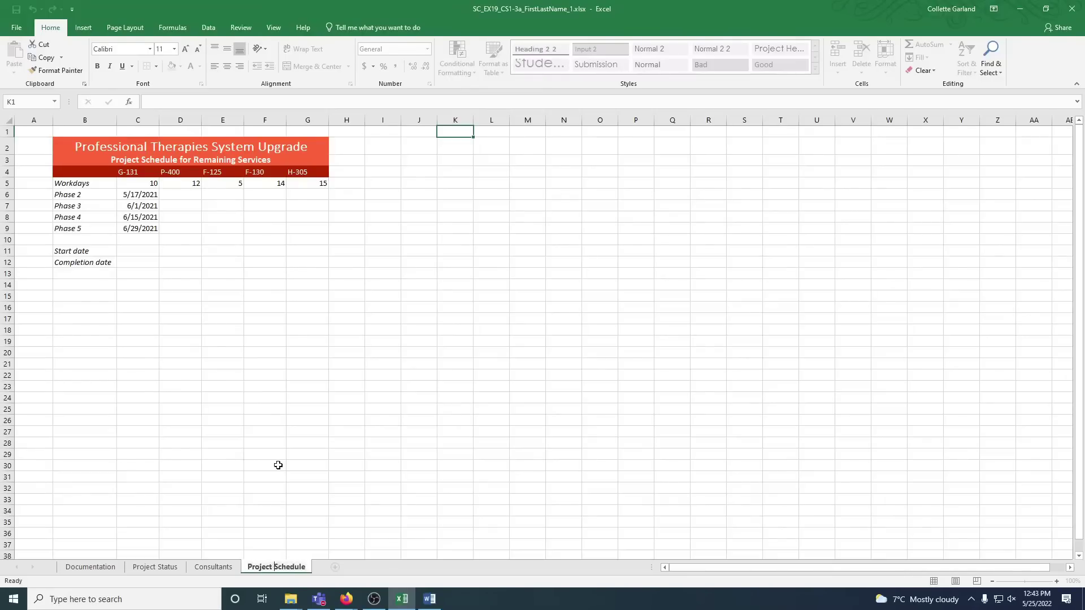
key(Return)
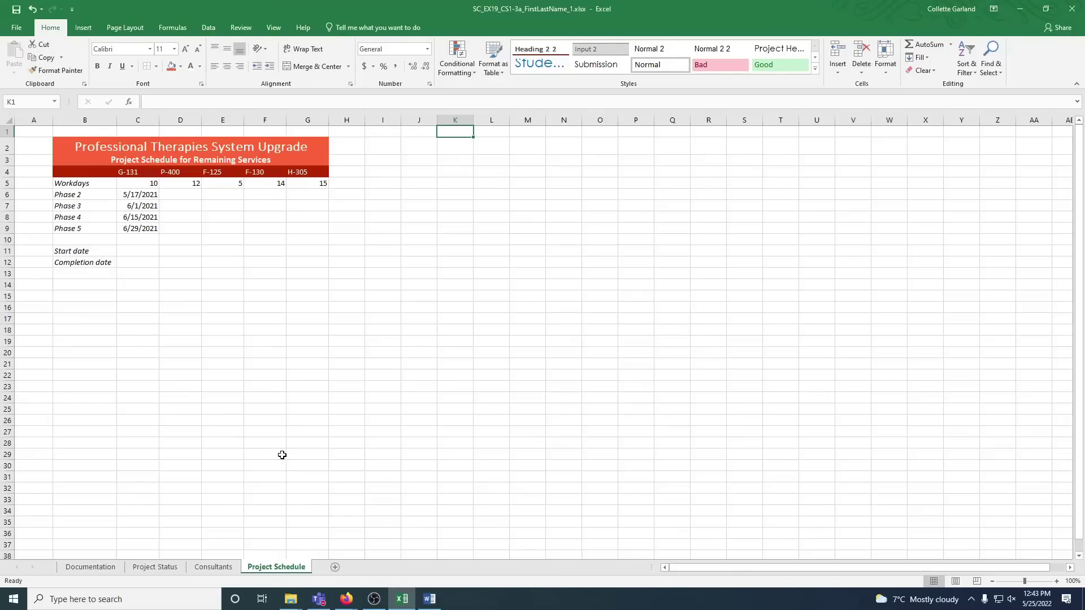
Enter Phase 2 start-date formulas =C6+14 in D6 and =C6-3 in E6
click(173, 194)
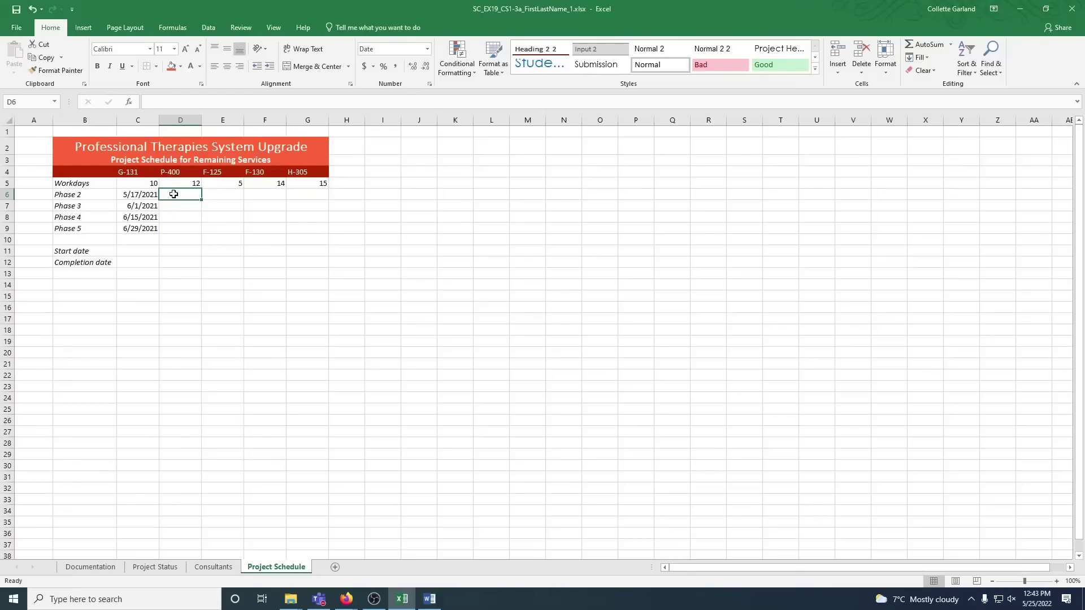
text(=)
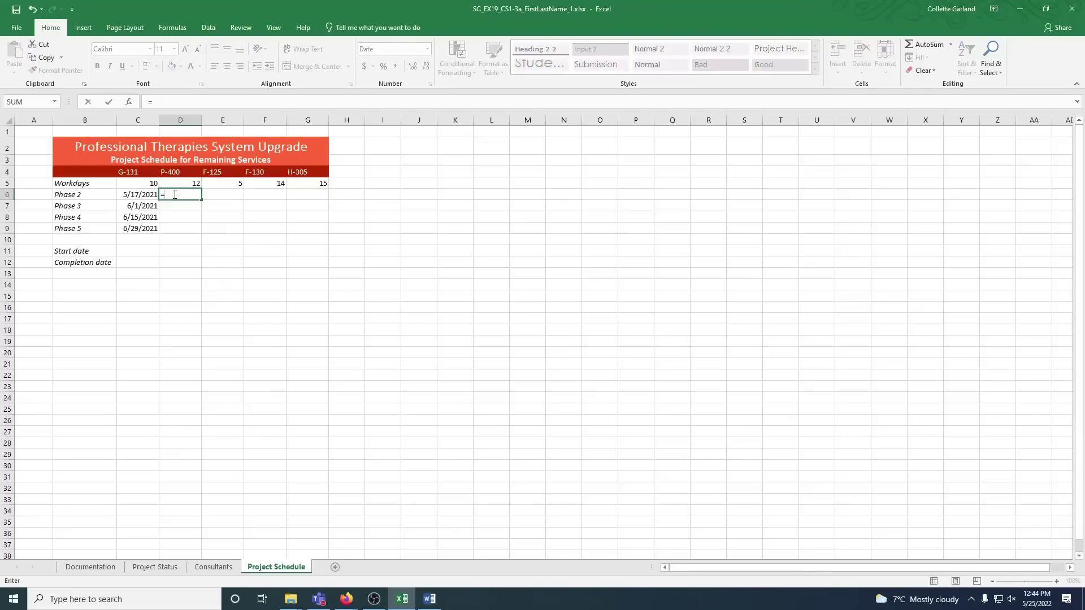
text(c6+14)
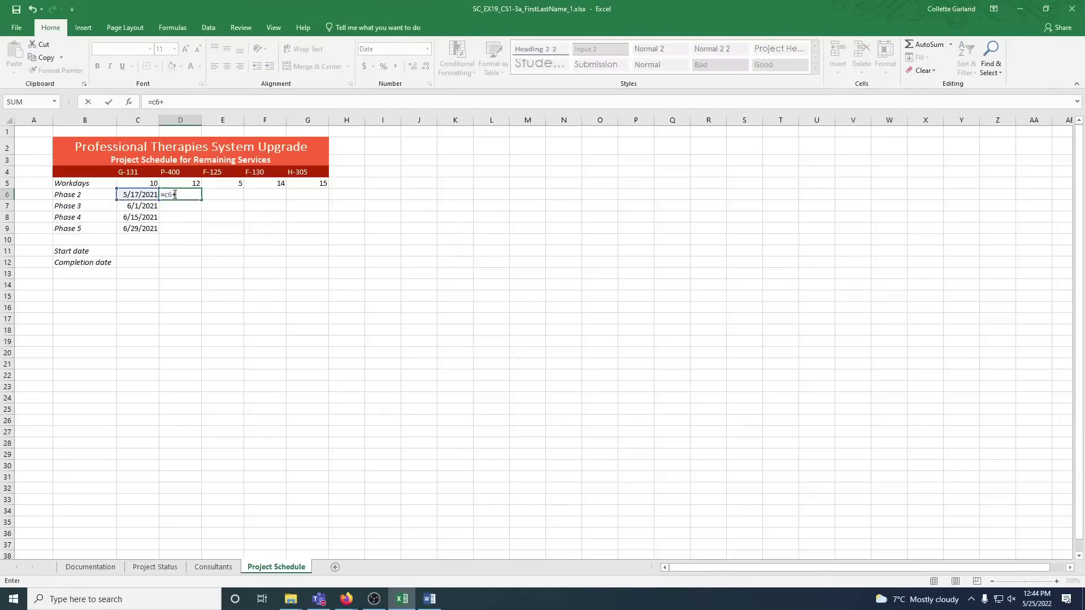
key(Return)
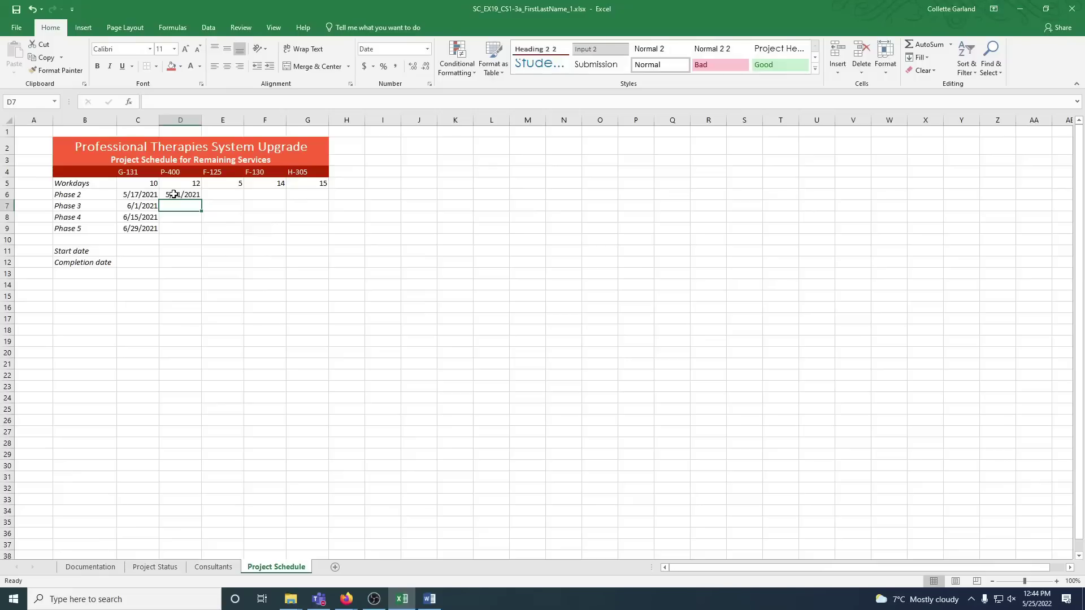
key(Up)
key(Right)
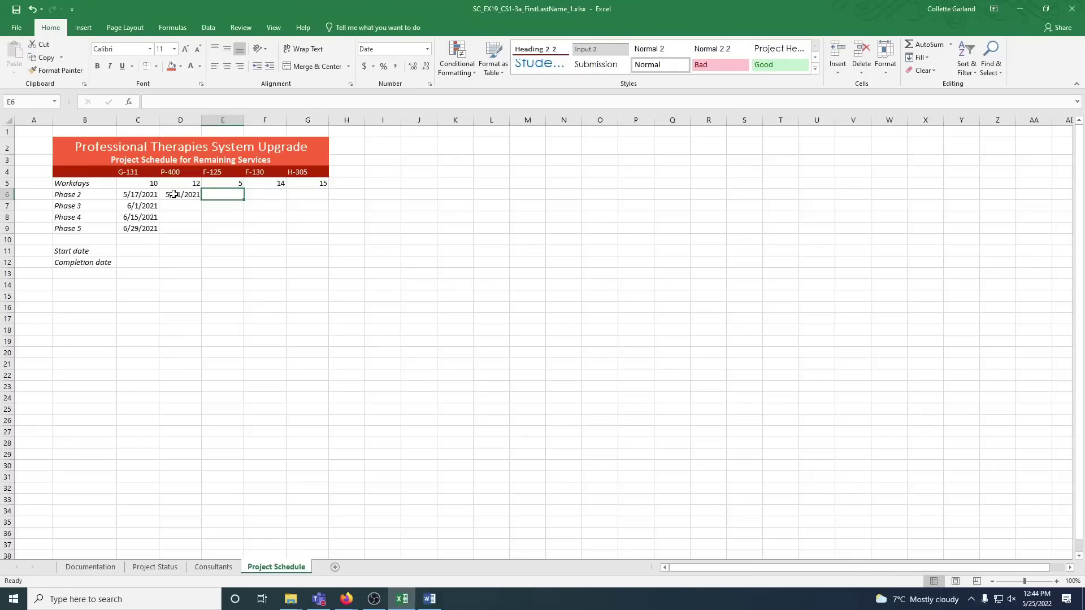
text(=c6)
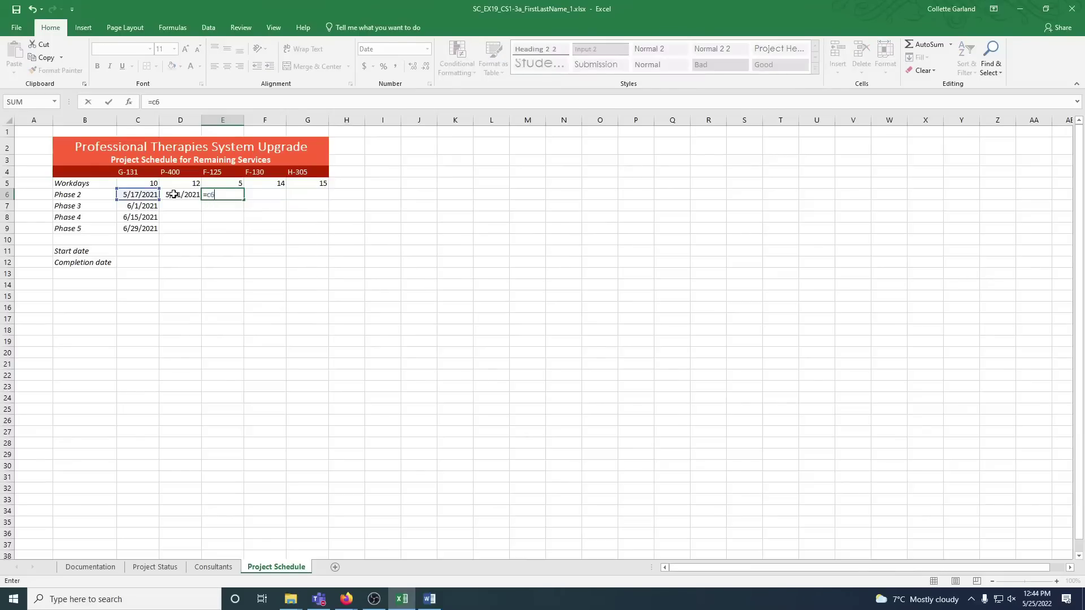
text(-3)
key(Tab)
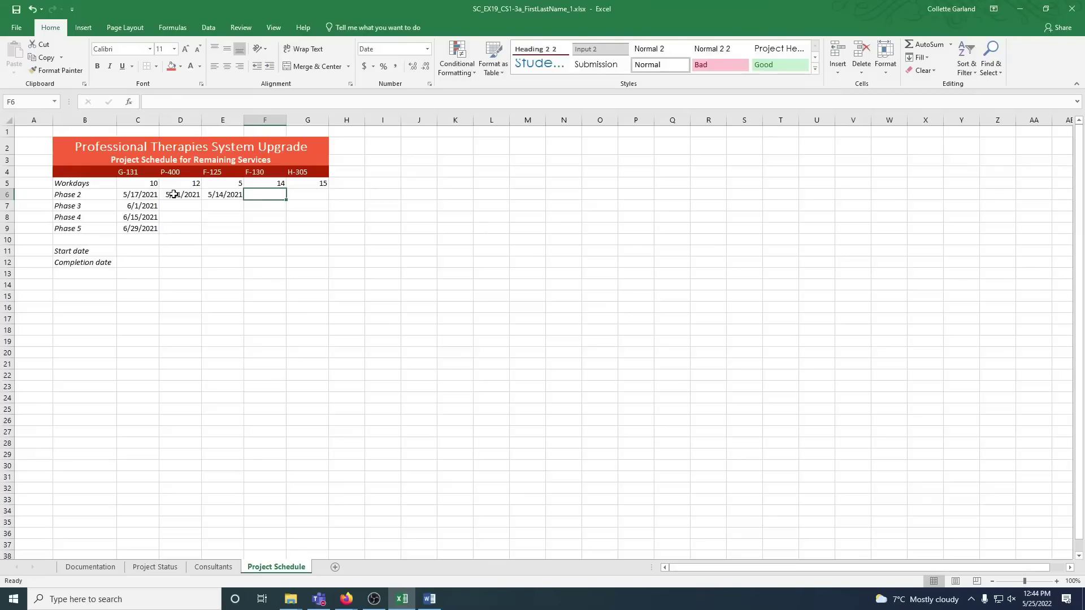
Enter Phase 2 formulas =E6+2 in F6 and =C6+2 in G6
text(=)
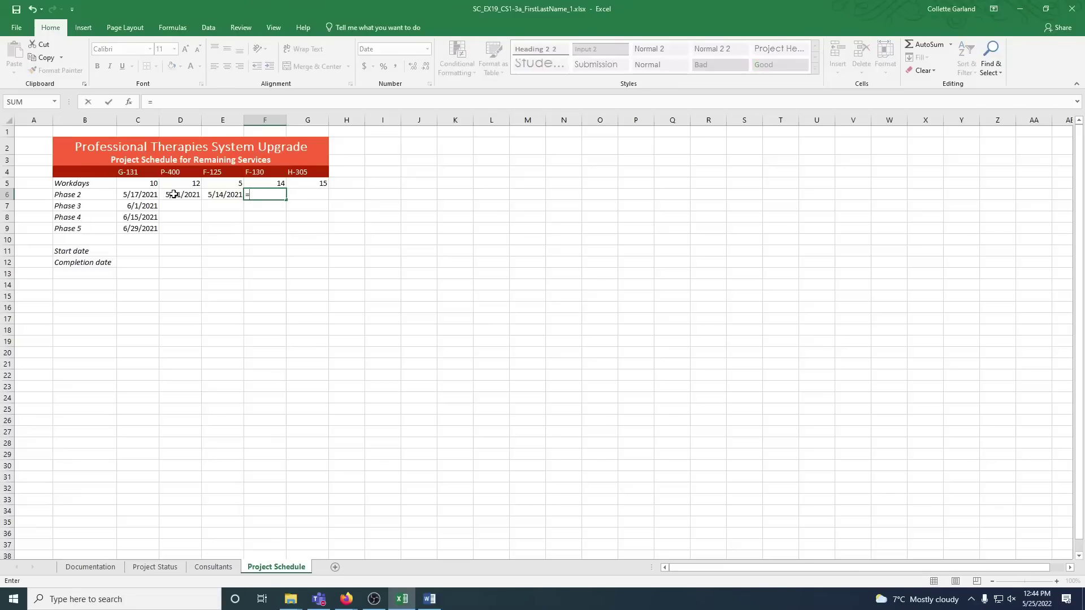
text(e6+)
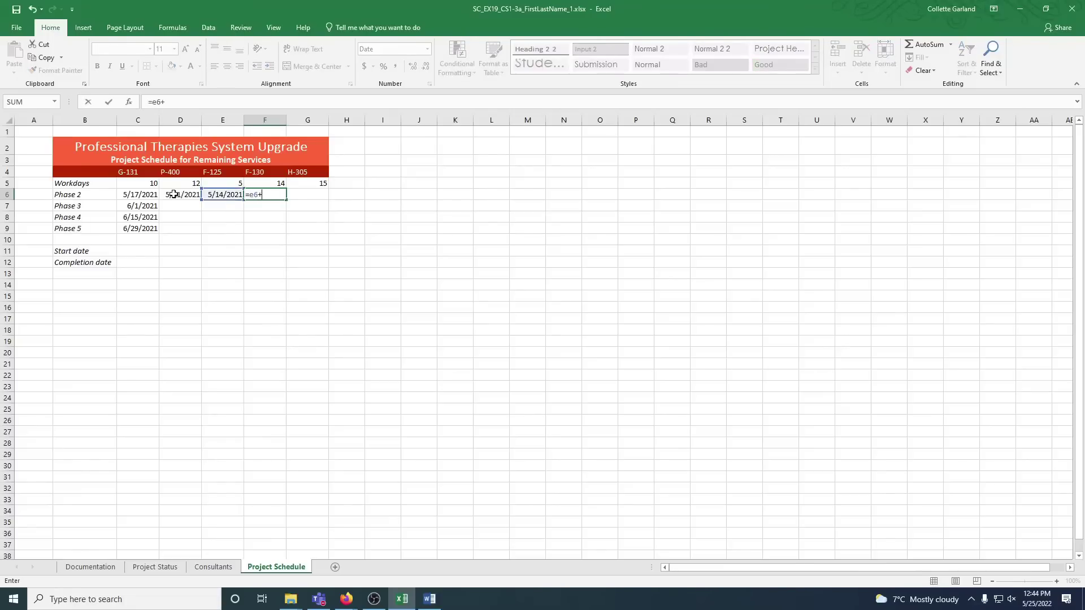
text(2)
key(Return)
key(Right)
key(Up)
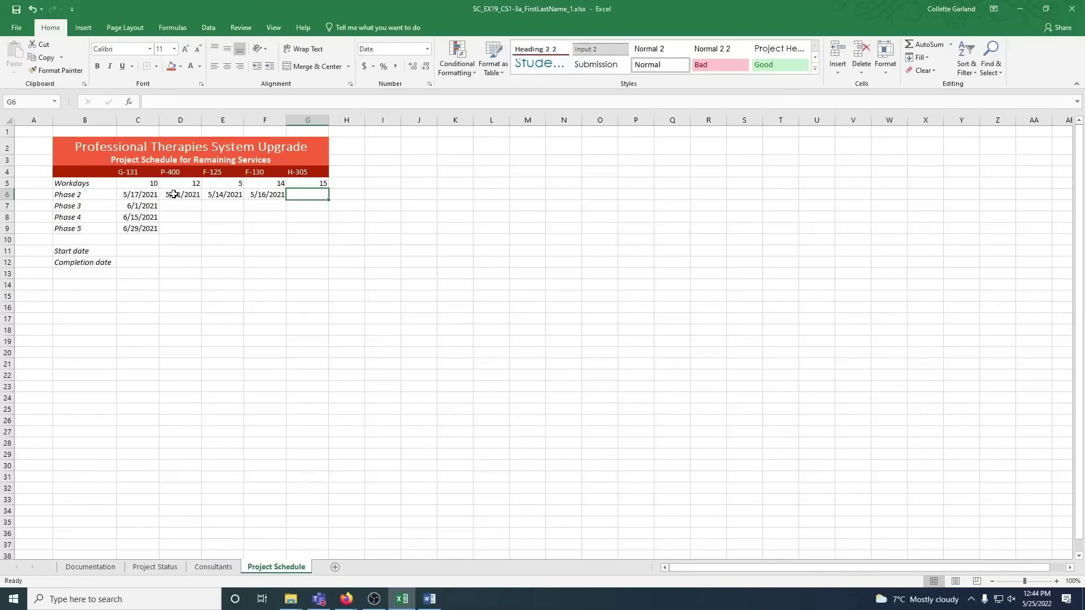
text(=)
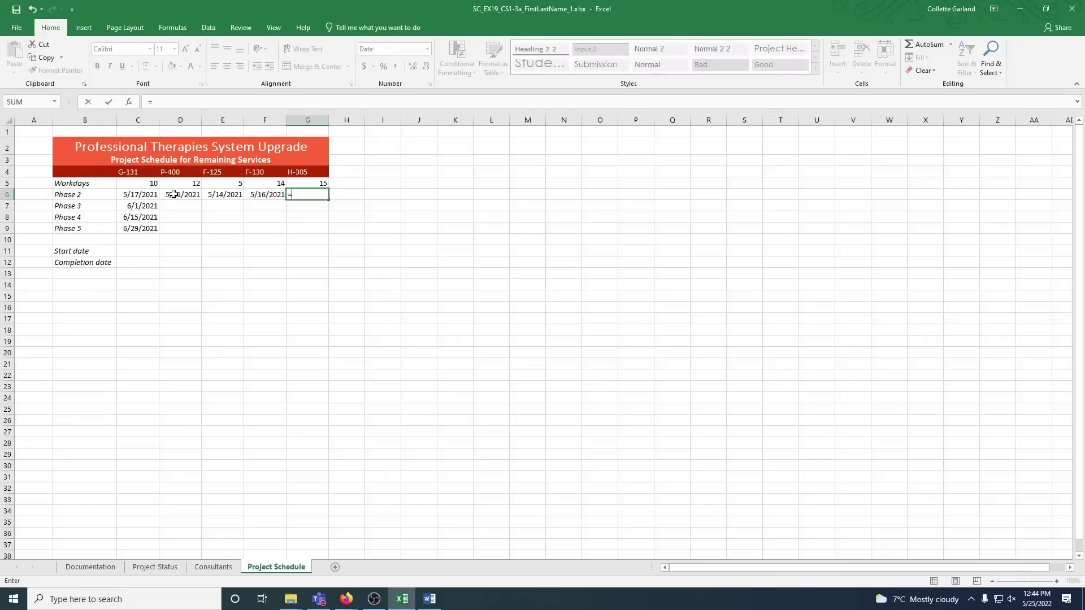
text(c6+2)
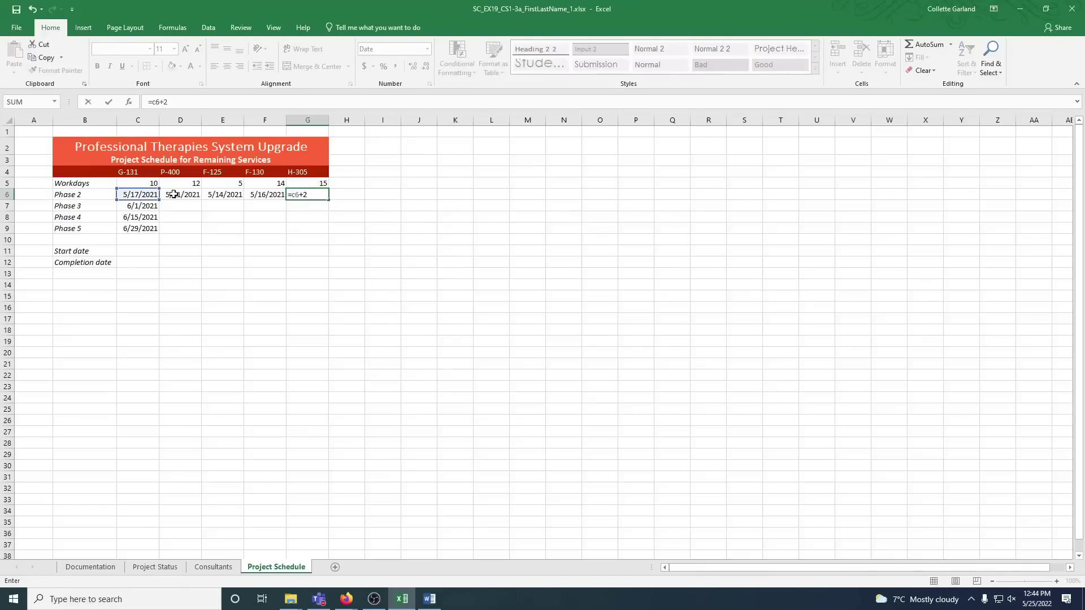
key(Return)
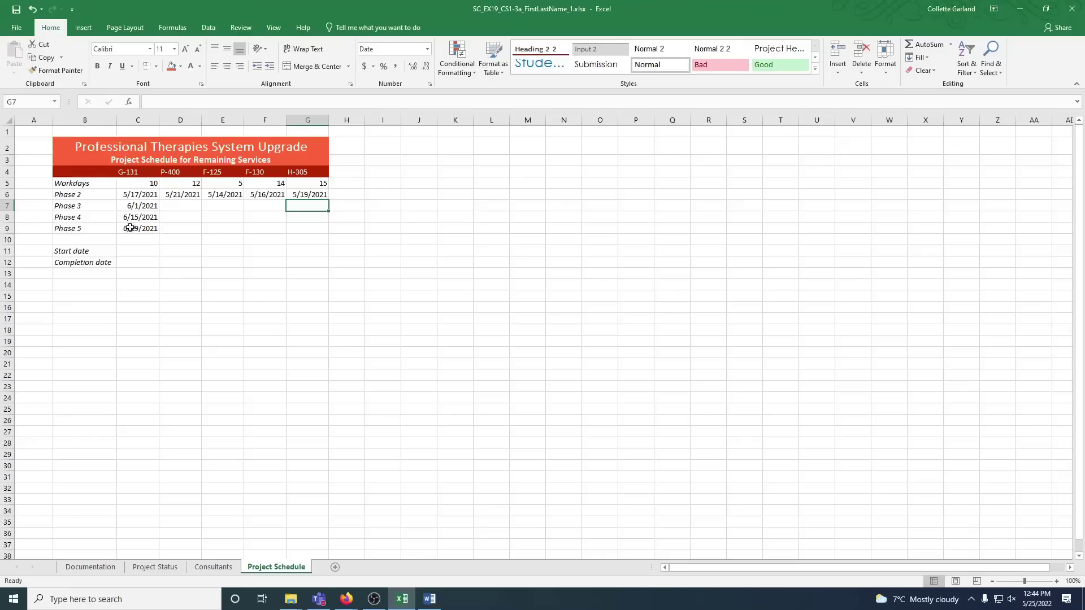
Copy the D6 and E6 formulas down into D7:D9 and E7:E9 as formulas
click(180, 228)
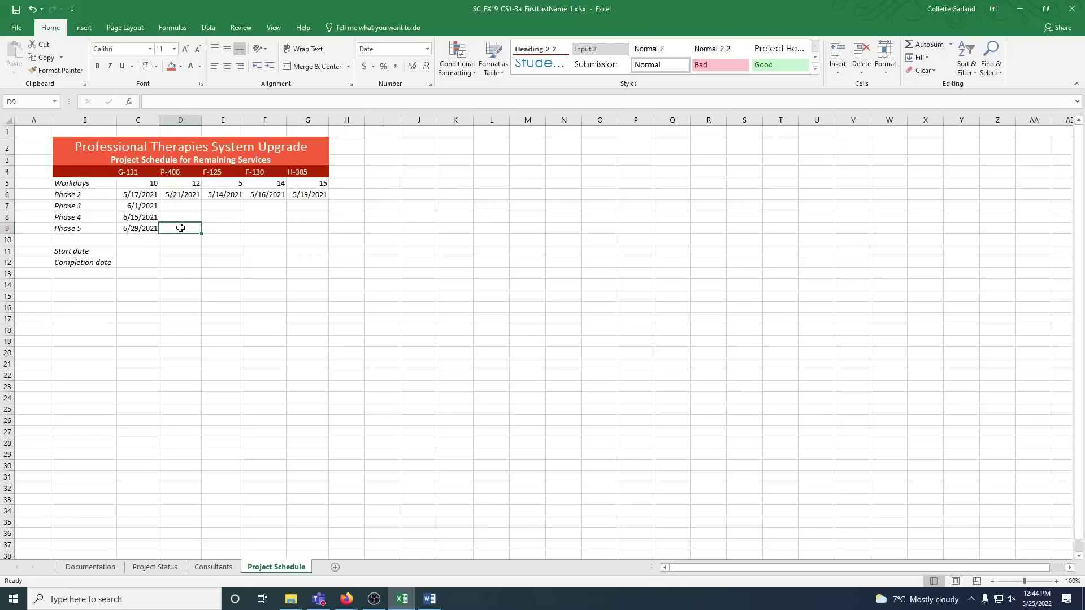
click(216, 227)
click(266, 228)
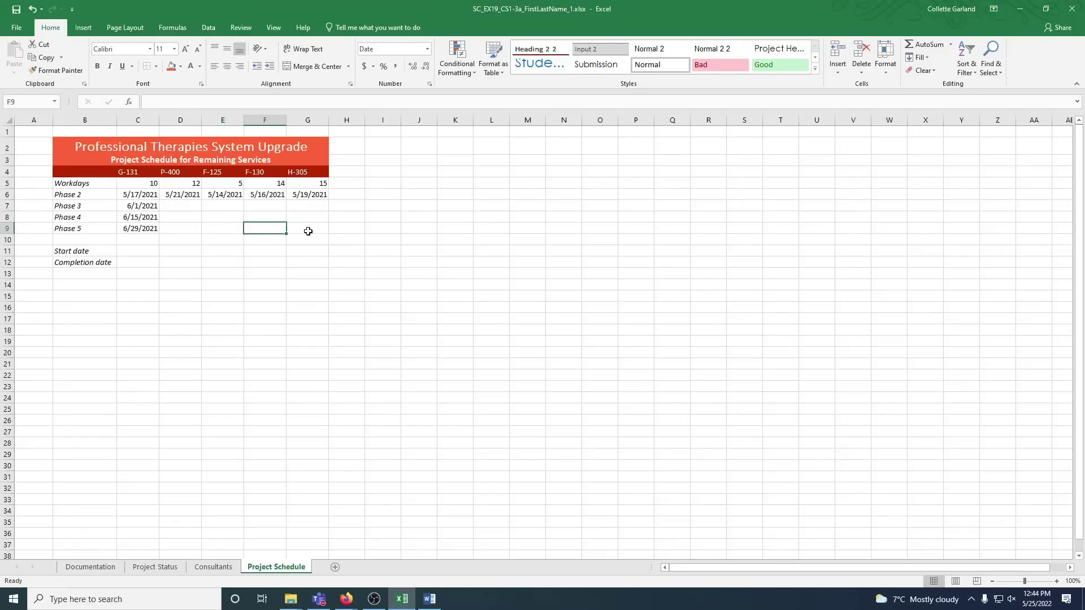
click(193, 194)
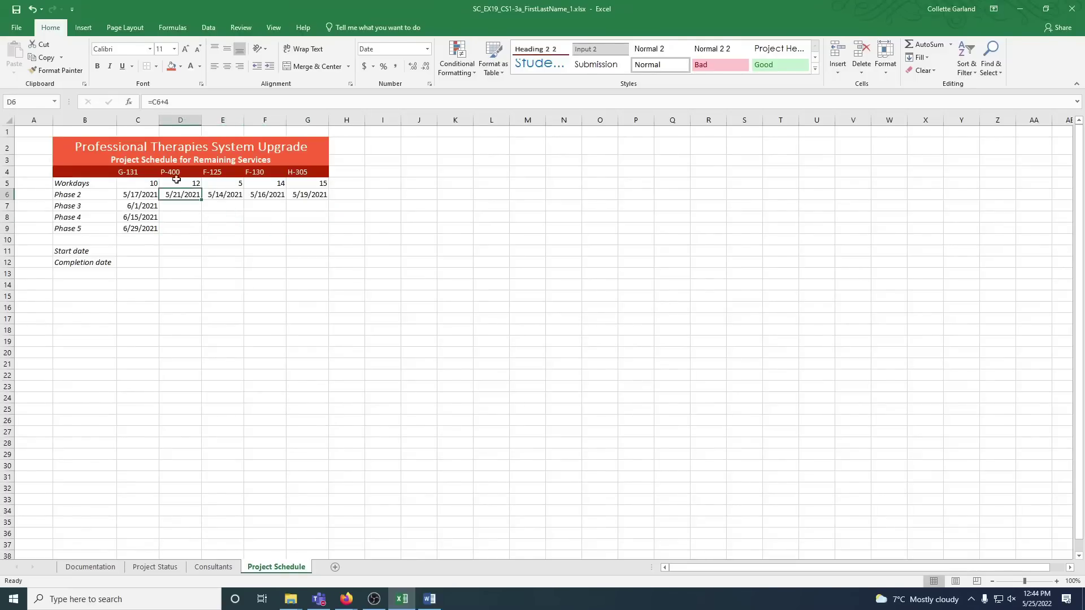
click(45, 57)
drag(192, 207, 192, 229)
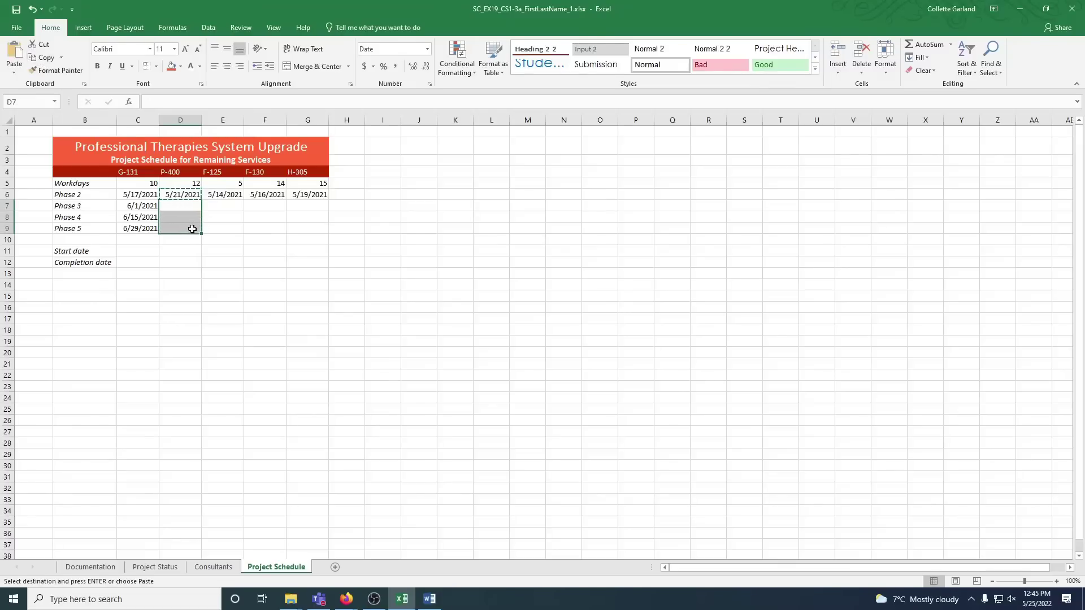
click(14, 72)
click(30, 100)
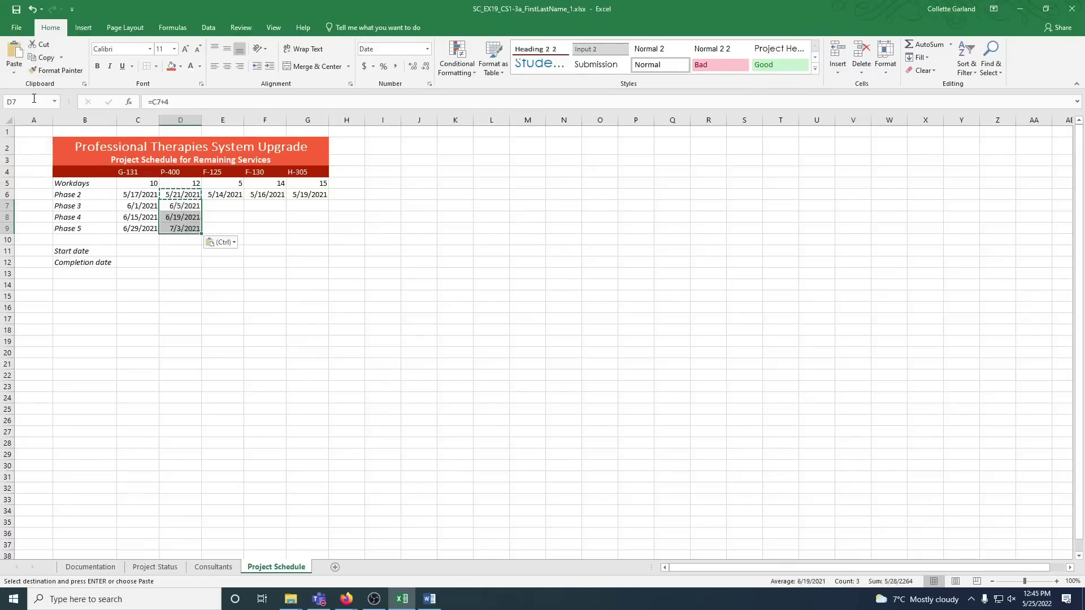
click(233, 195)
click(44, 57)
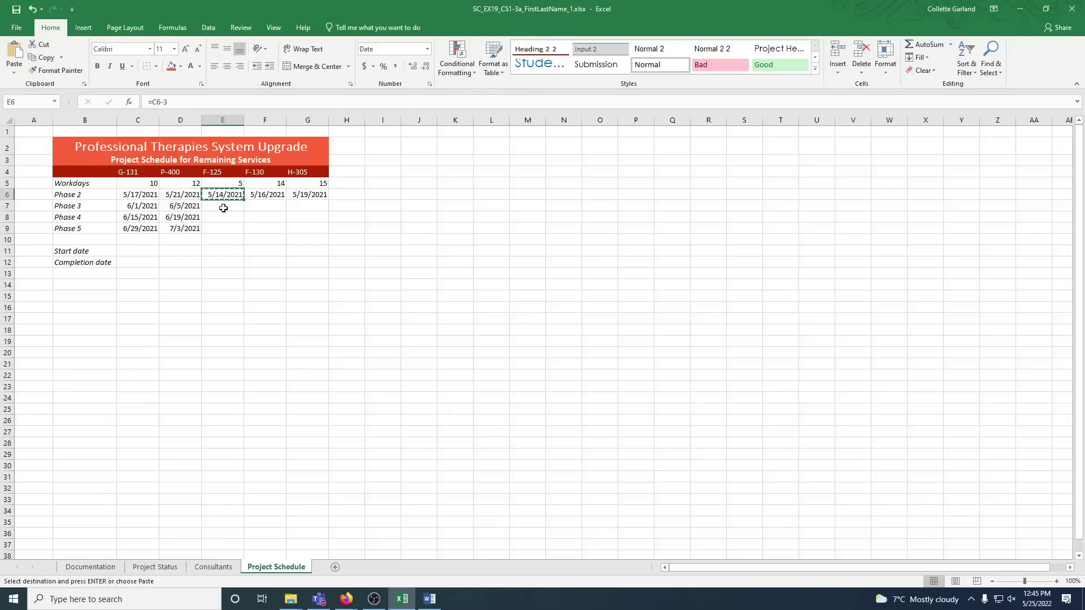
drag(224, 207, 227, 229)
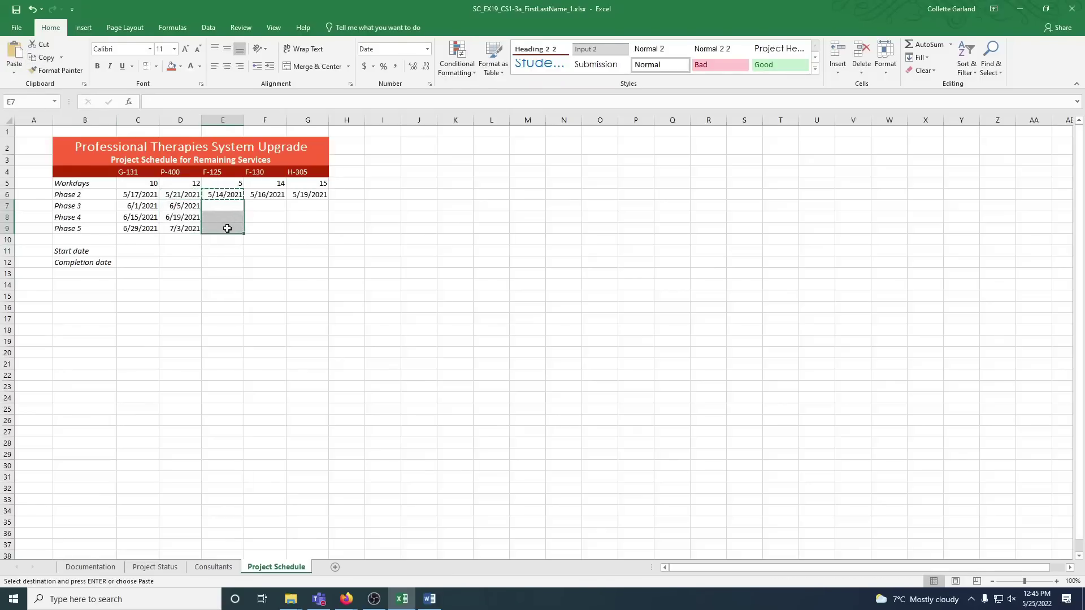
click(14, 73)
click(30, 101)
Copy the F6 and G6 formulas down into F7:F9 and G7:G9 as formulas
click(268, 195)
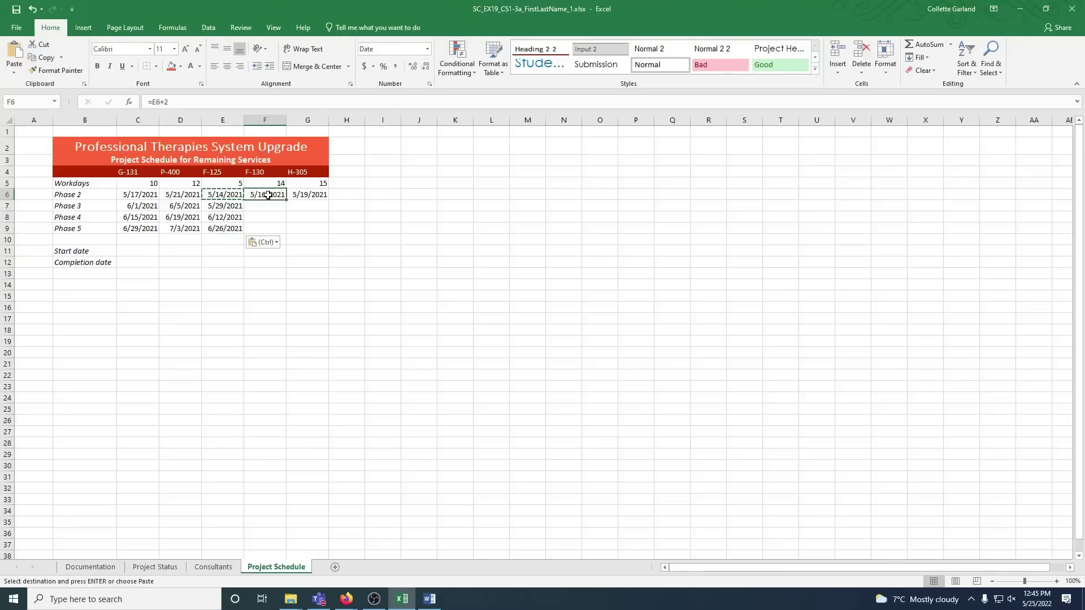
click(43, 57)
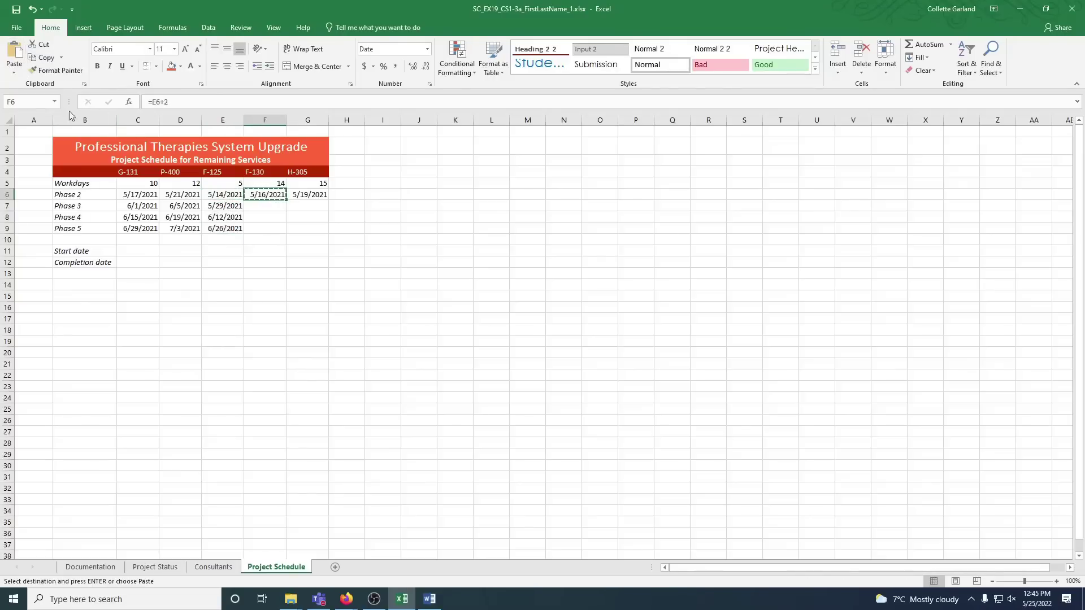
drag(266, 206, 265, 225)
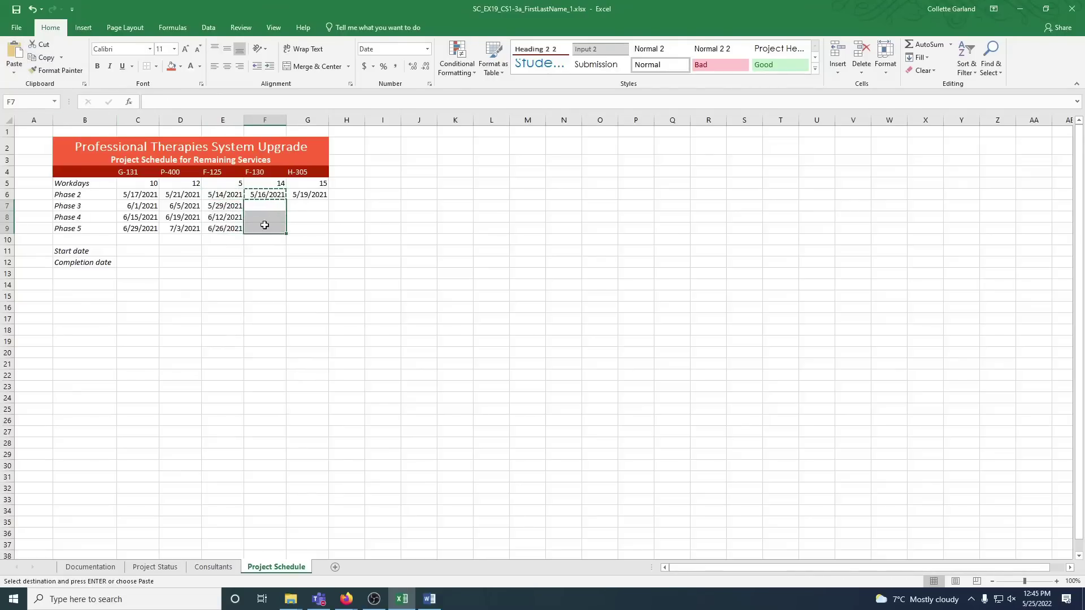
click(15, 73)
click(30, 100)
click(294, 195)
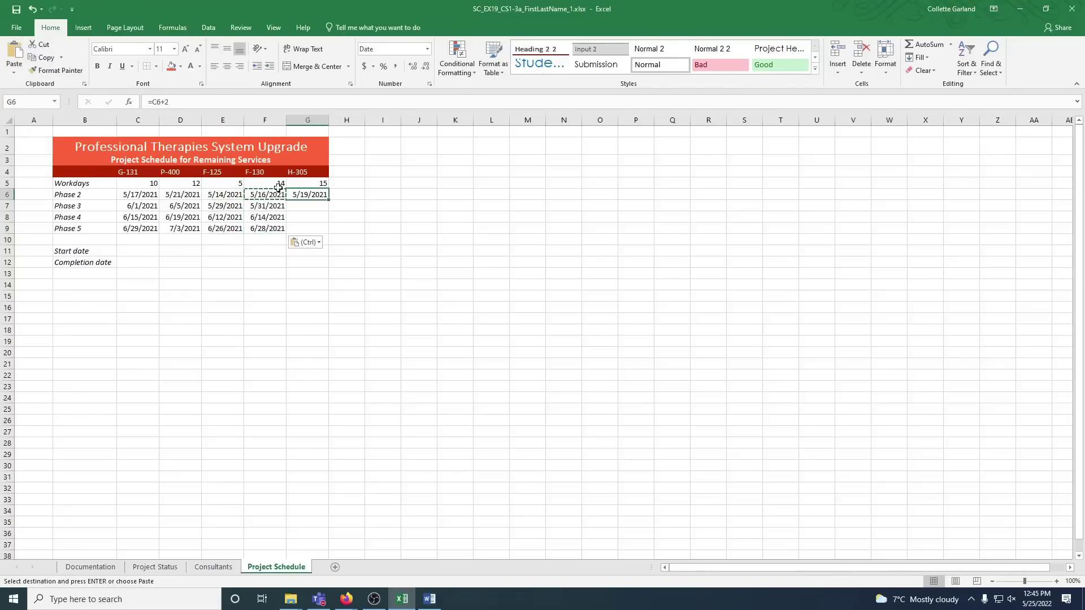
click(43, 57)
drag(293, 209, 294, 229)
click(15, 72)
click(30, 101)
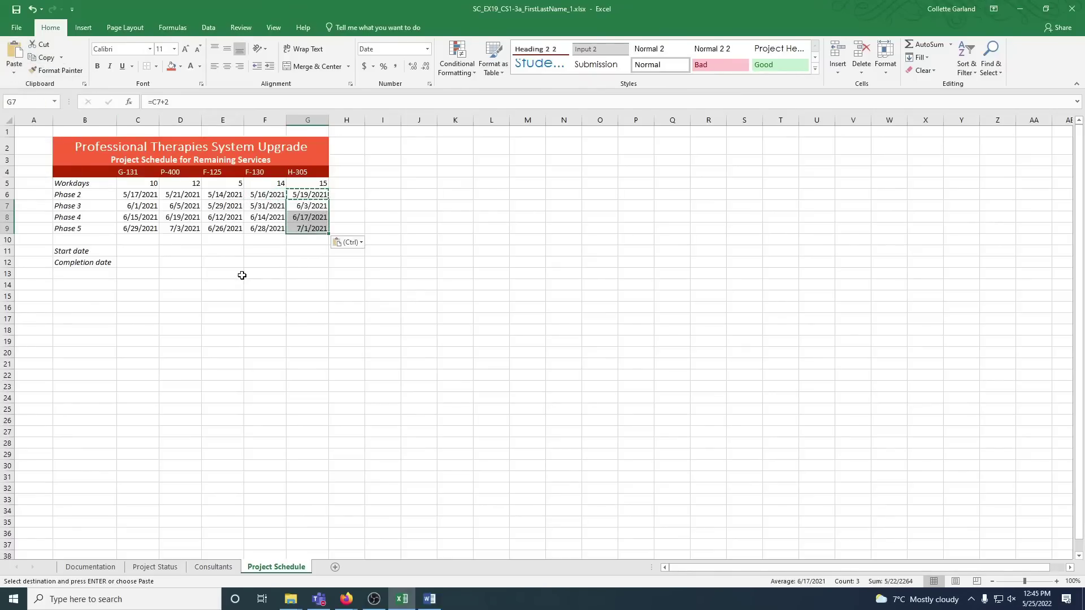
Enter =MIN(C6:G9) in C11 and =MAX(C6:G9) in C12 for start and completion dates
click(130, 254)
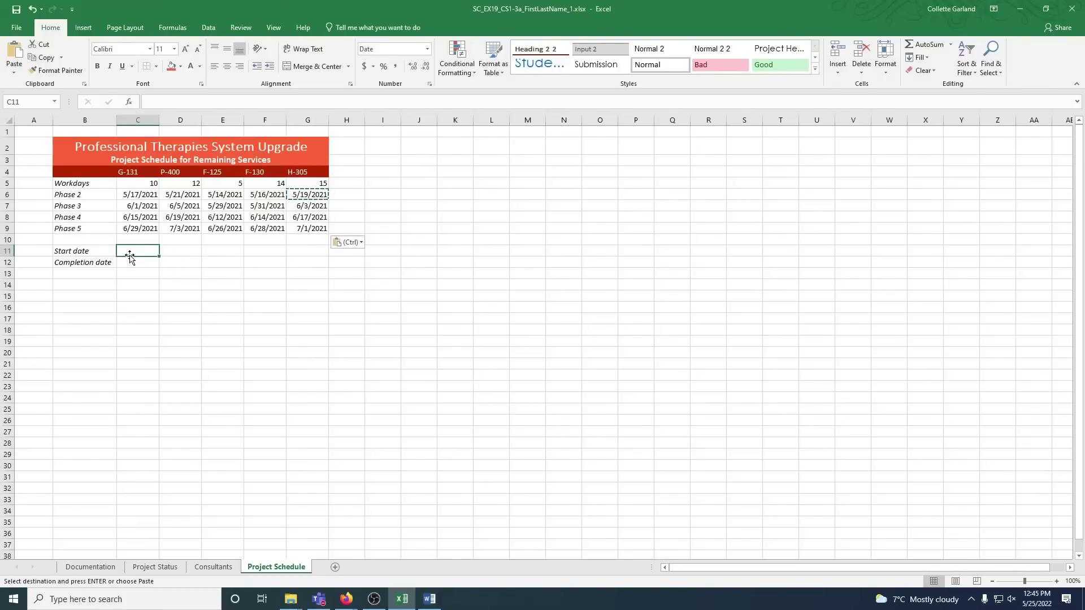
text(=min()
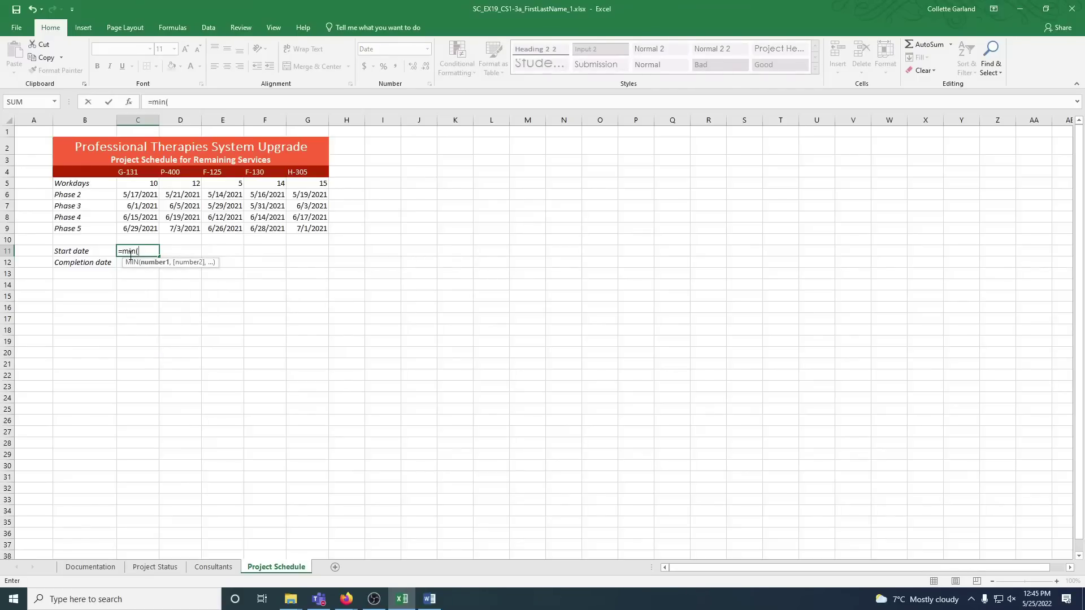
text(c6:)
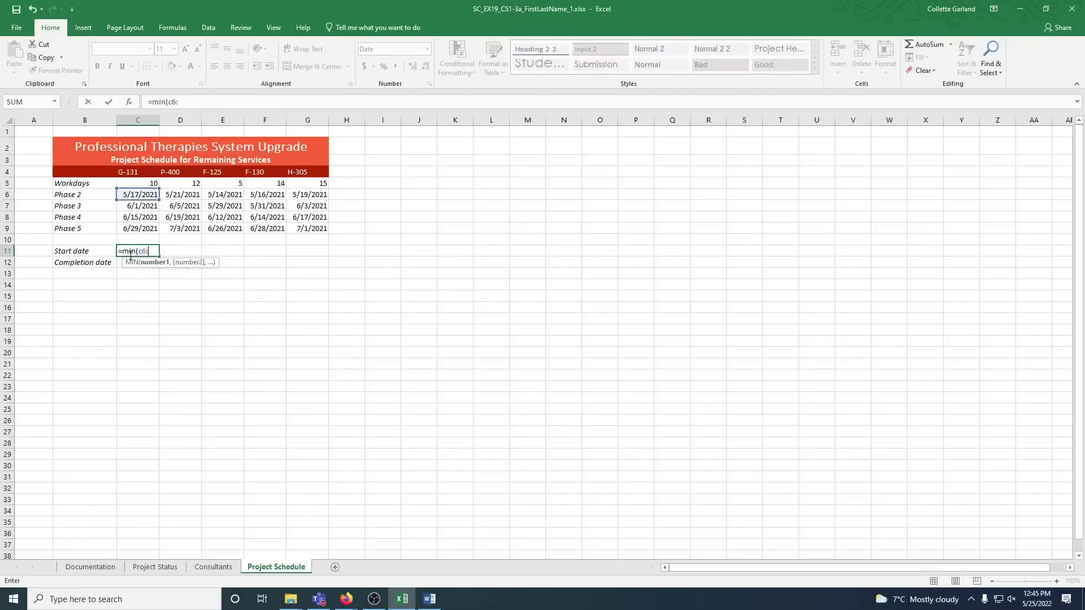
text(g9))
key(Return)
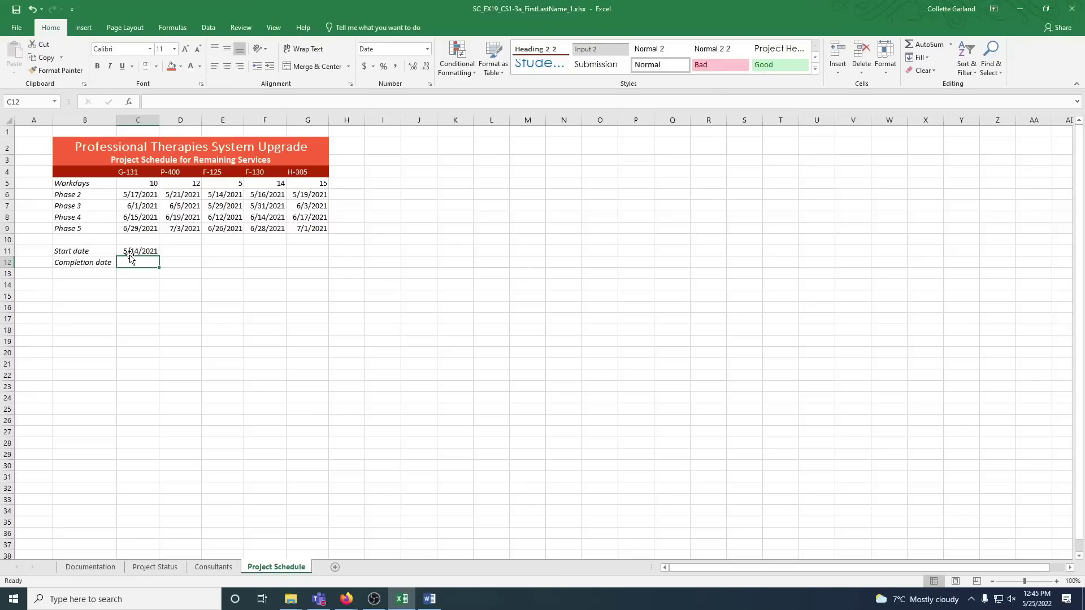
text(=m)
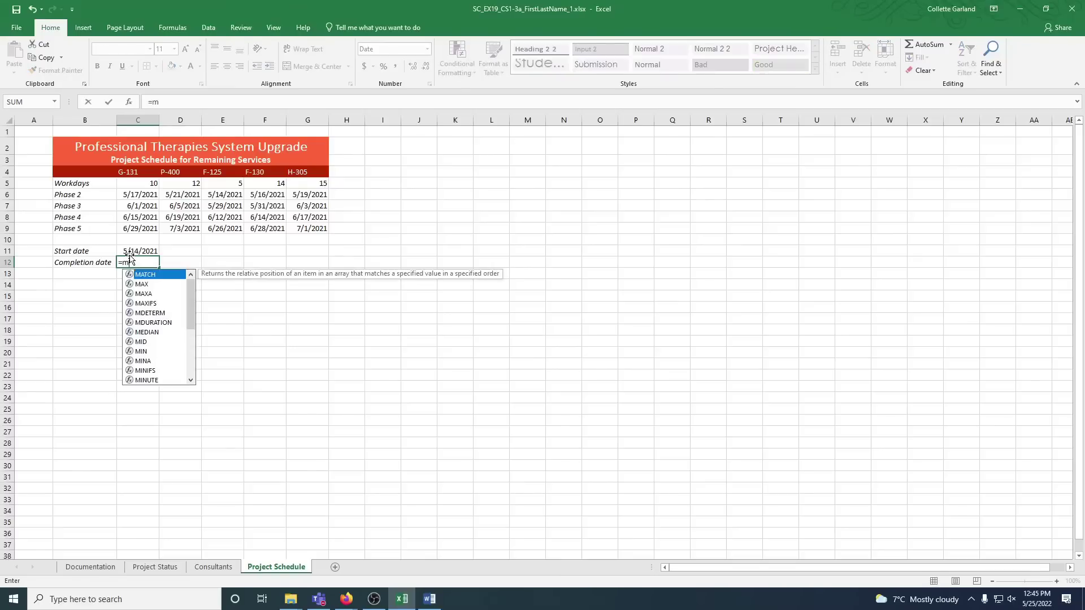
text(ax()
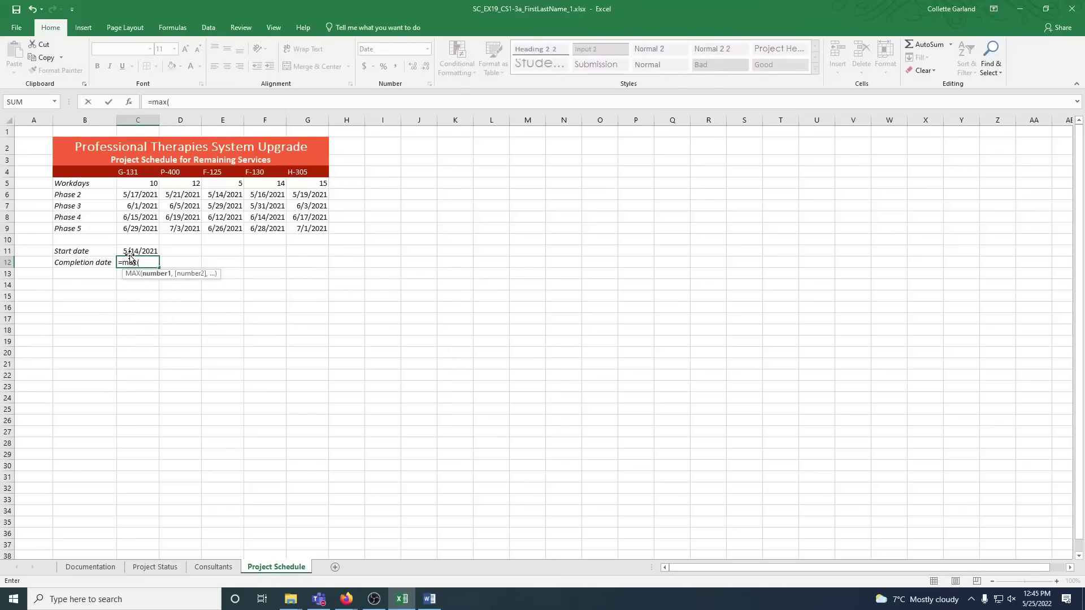
text(c6)
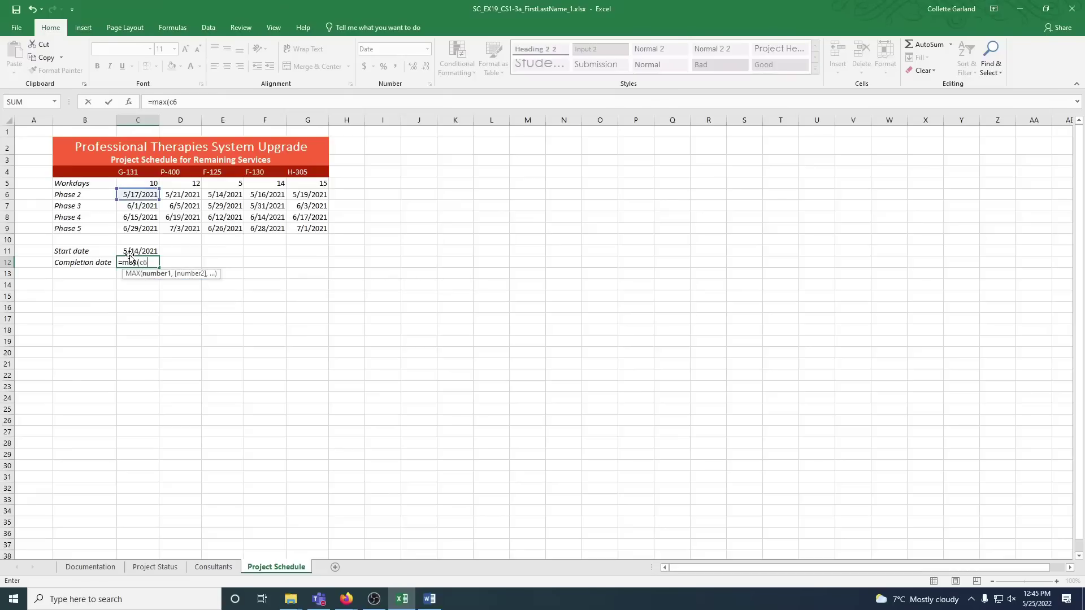
text(:g9)
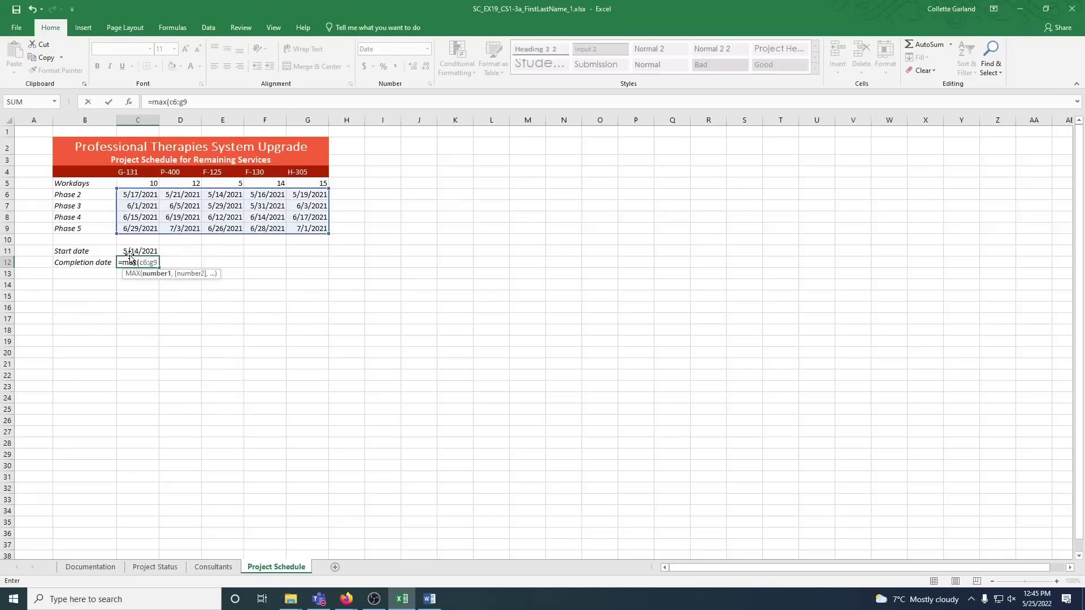
key(Return)
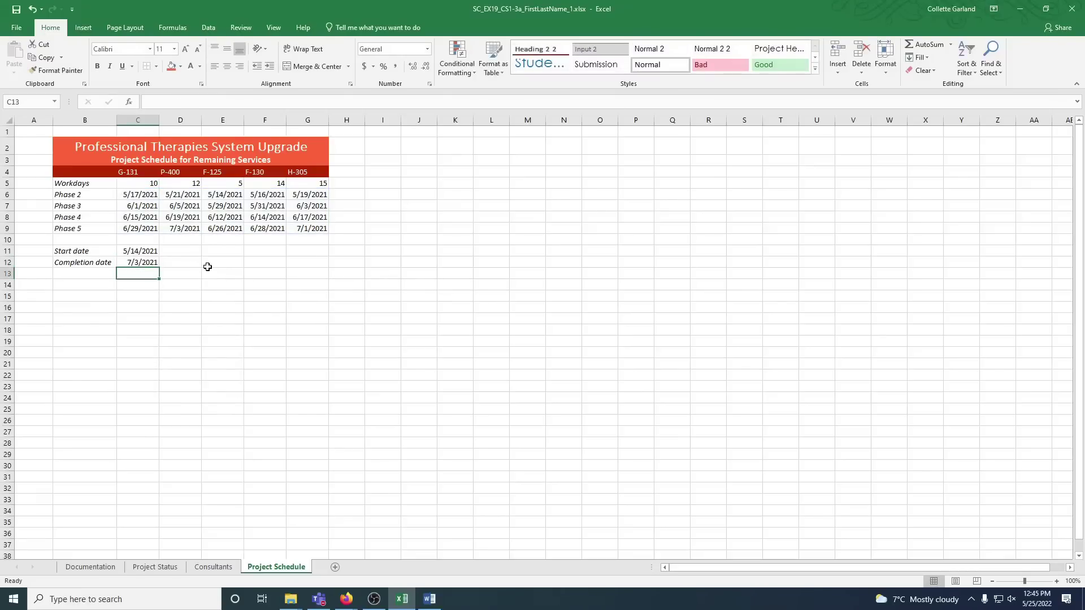